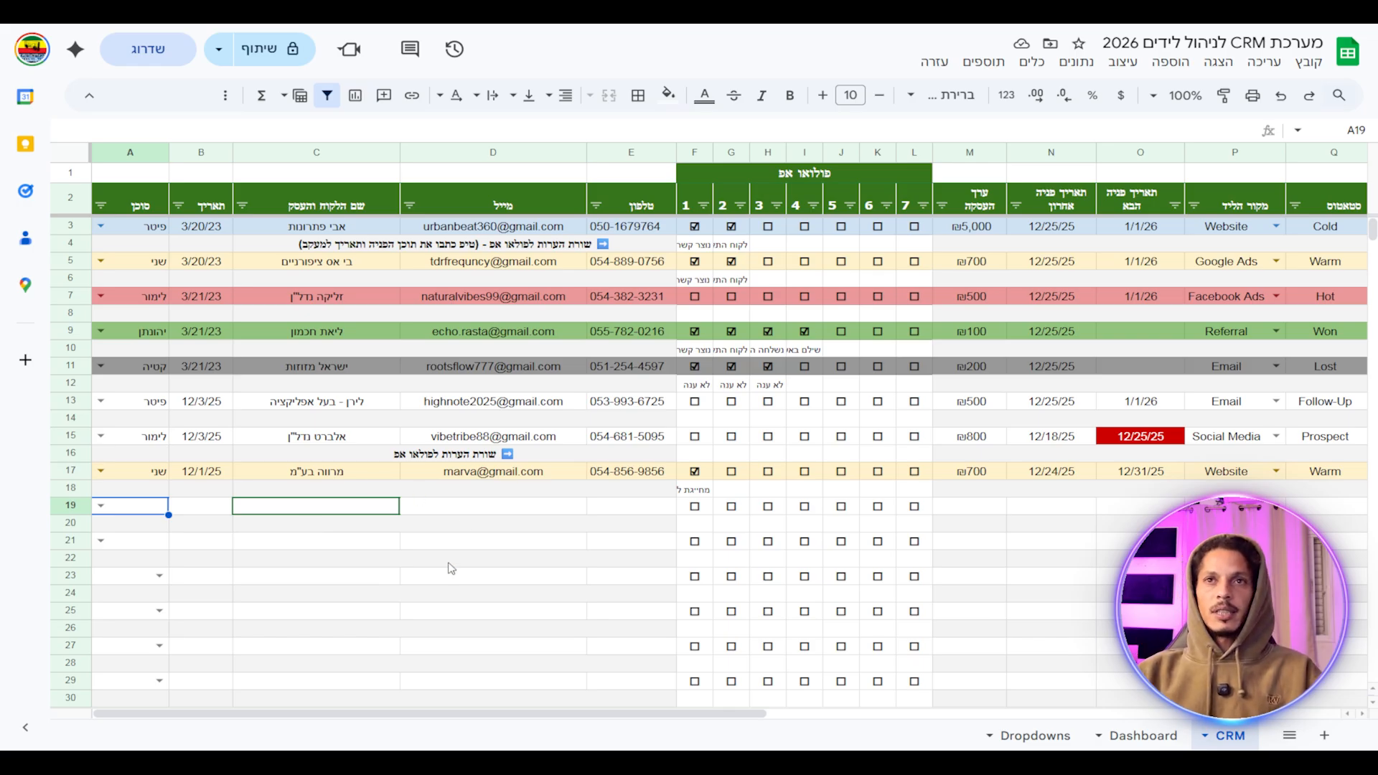
Assign the first sales agent from the A19 dropdown to the new lead in row 19.
scroll(423, 500, down, 4)
scroll(425, 539, up, 4)
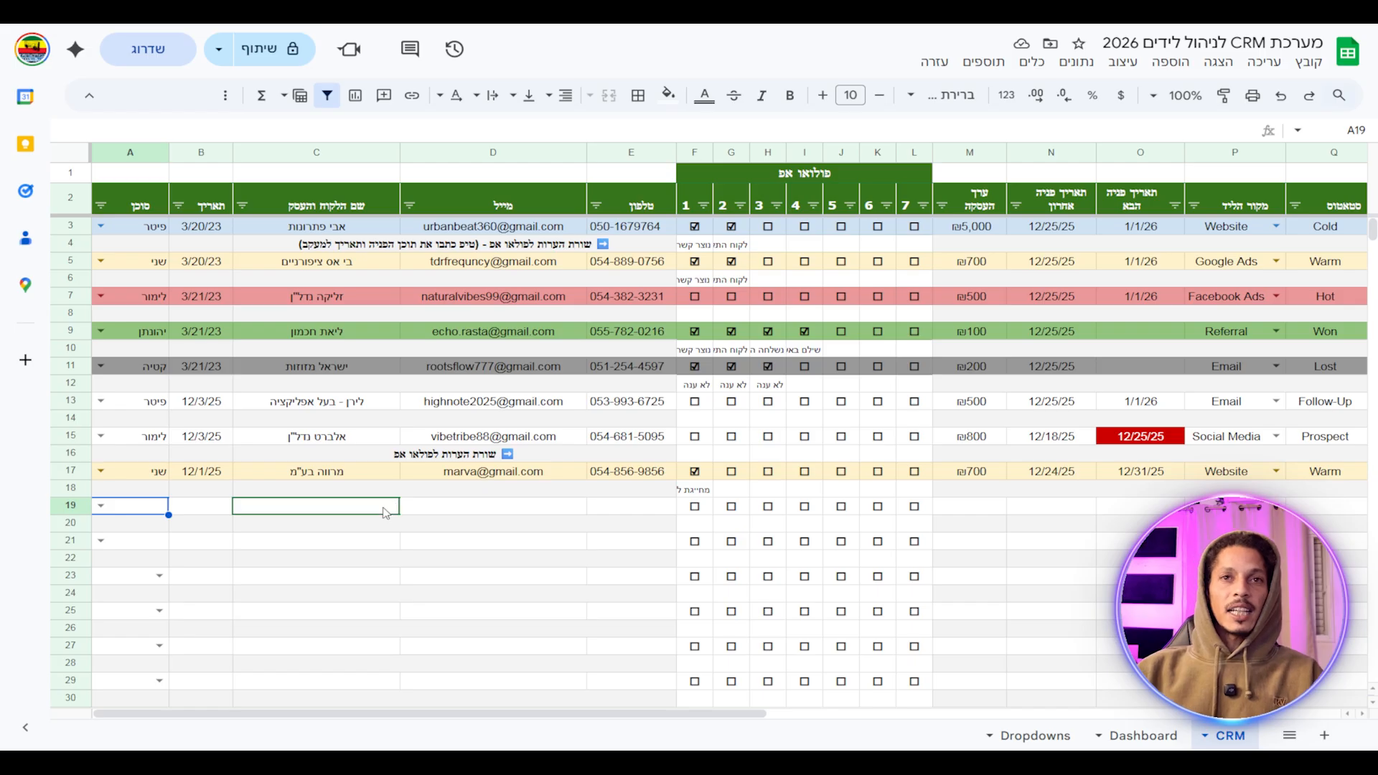
click(101, 506)
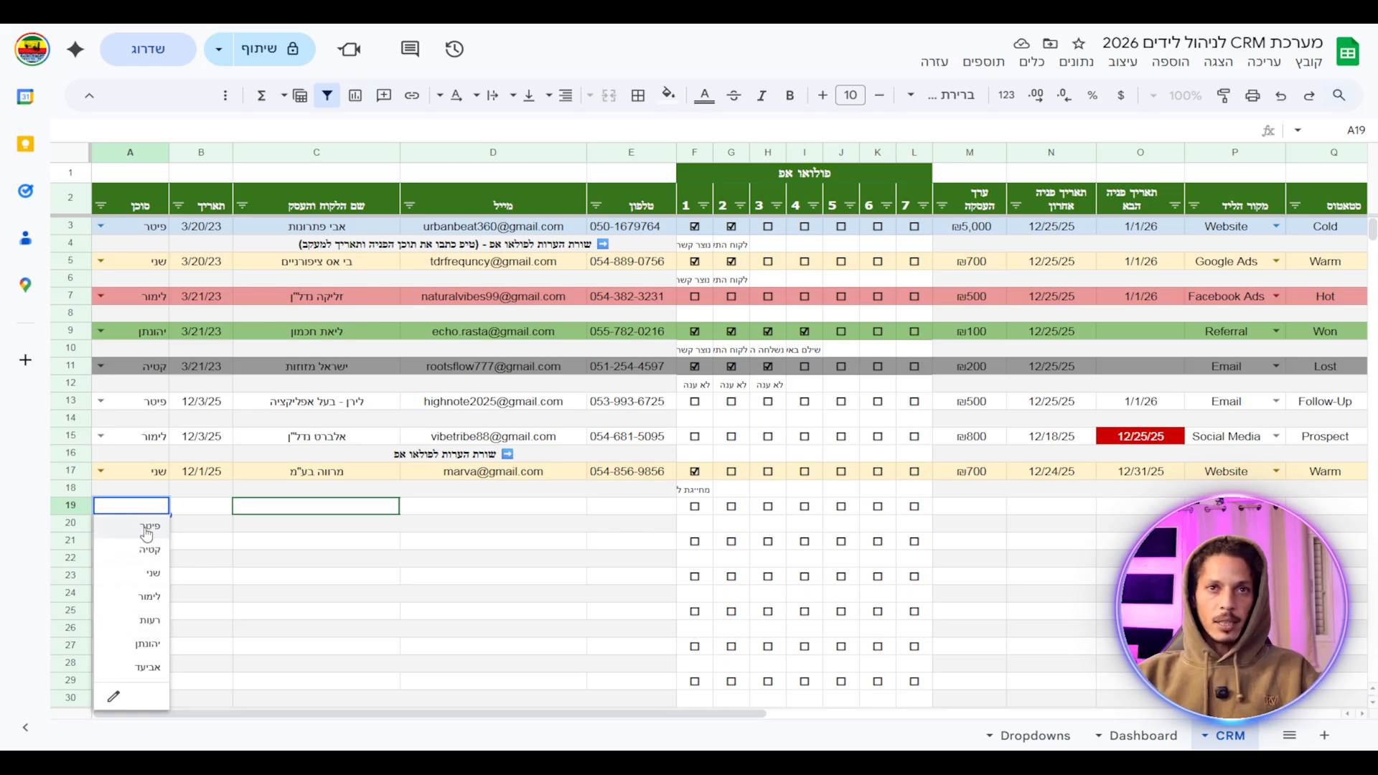
click(134, 533)
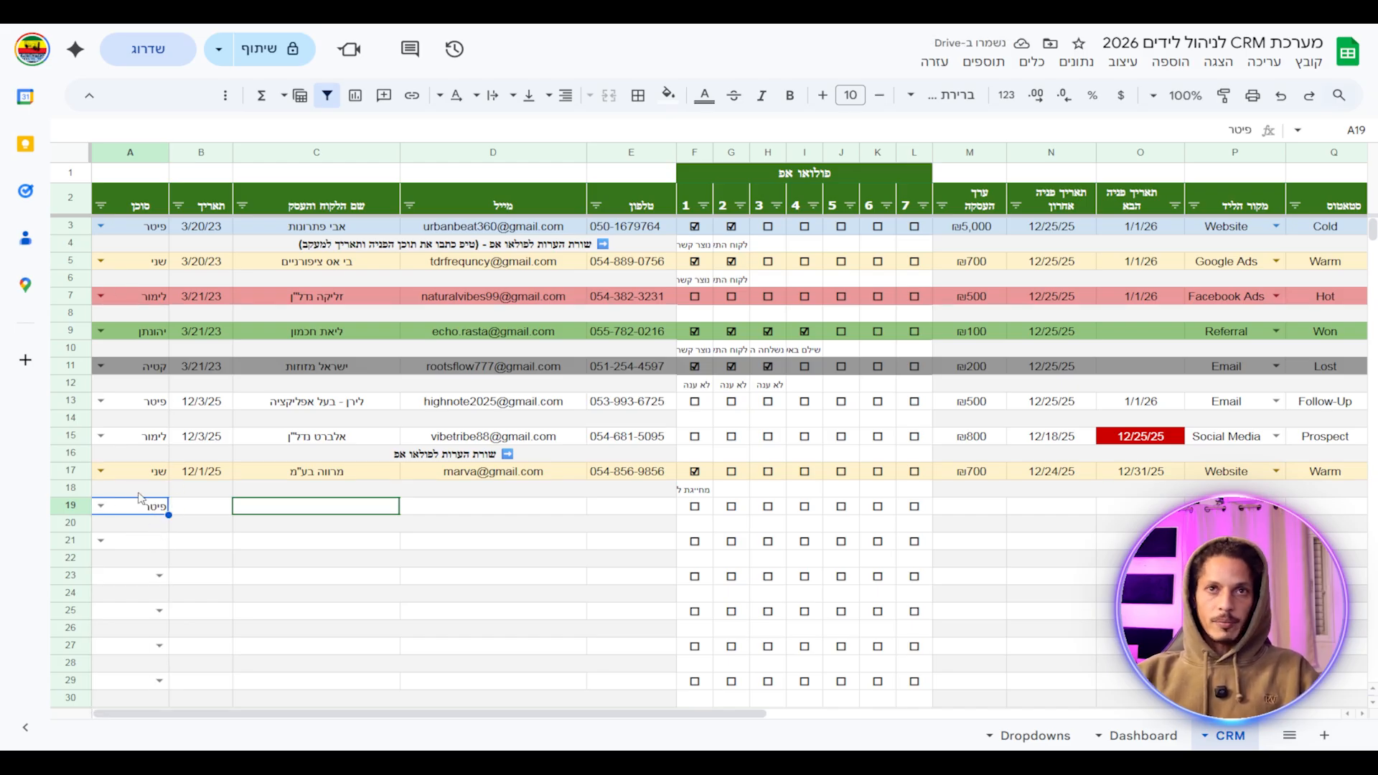
double_click(207, 506)
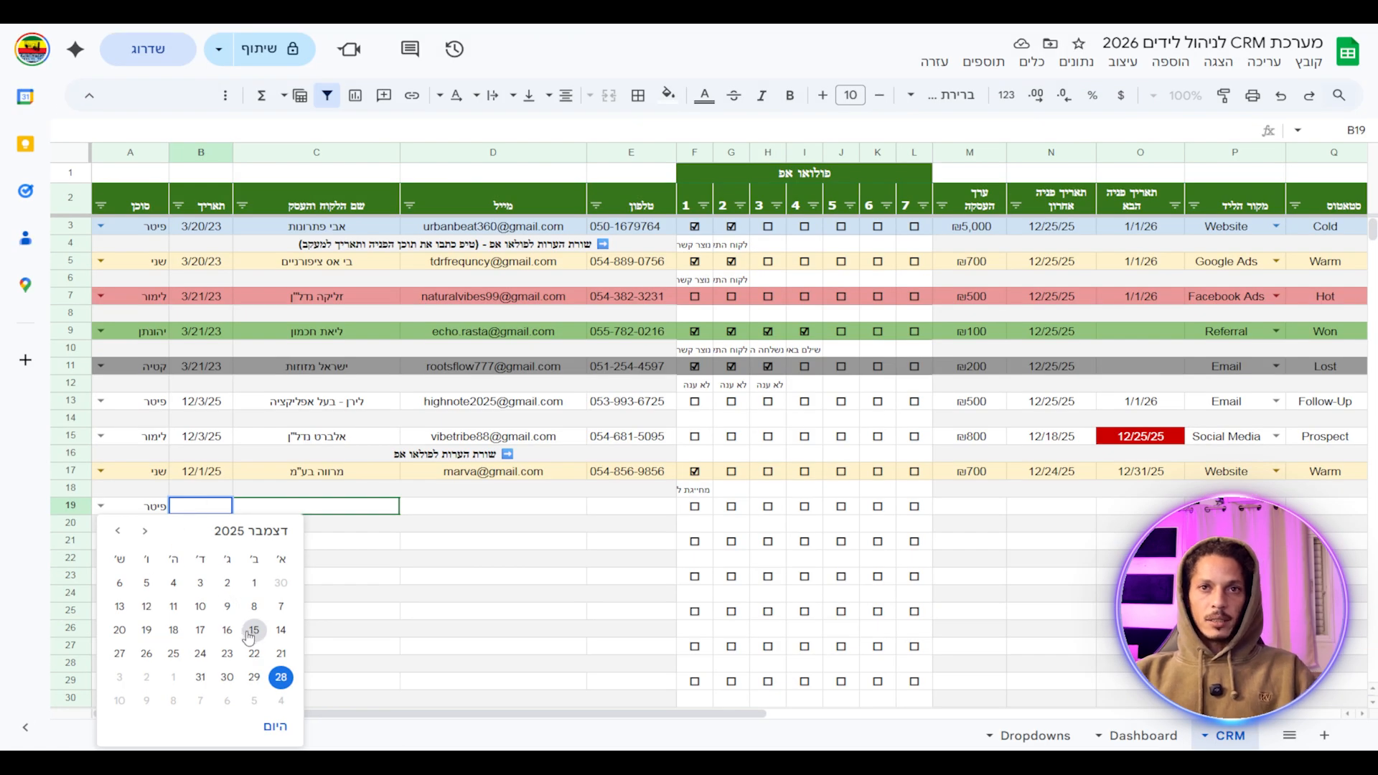
Date the lead 12/15/25 and enter the client's name and contact details in row 19.
click(251, 632)
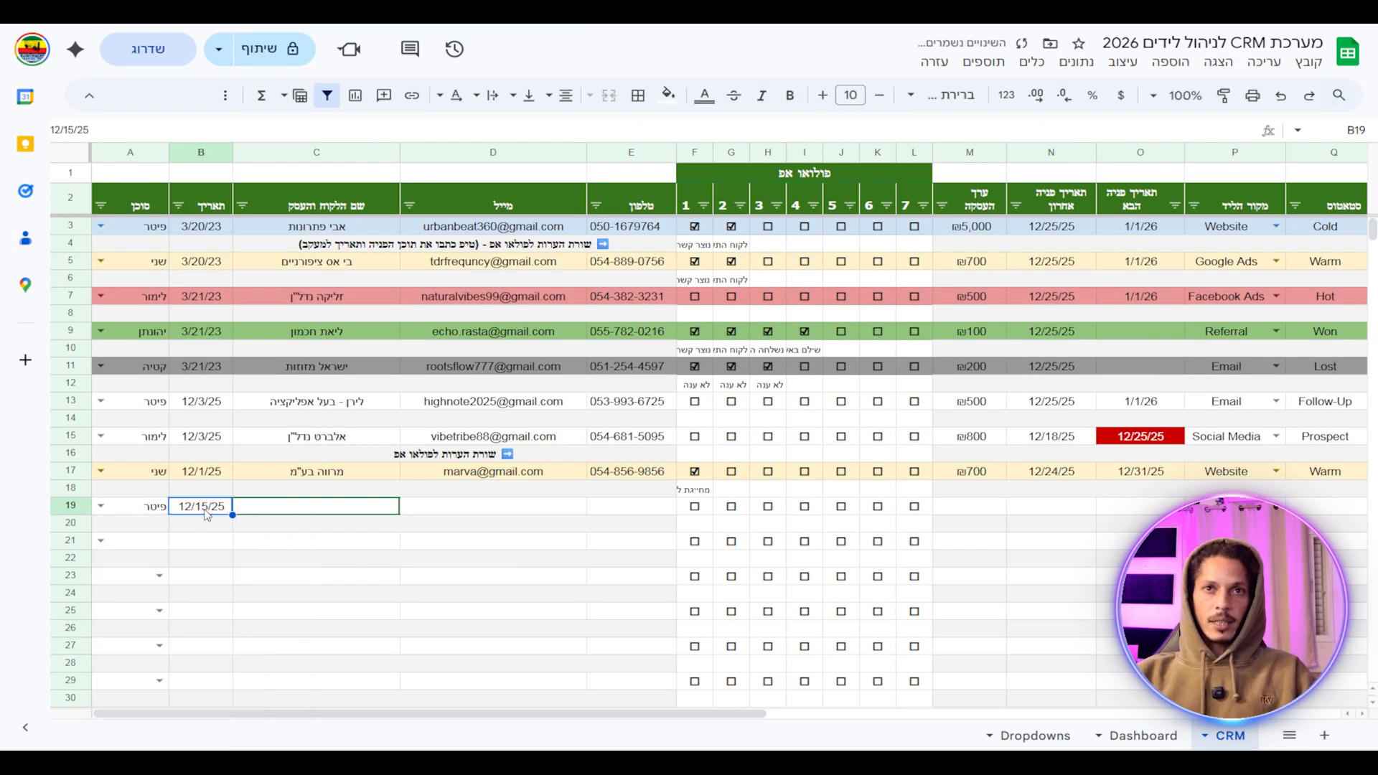
click(330, 513)
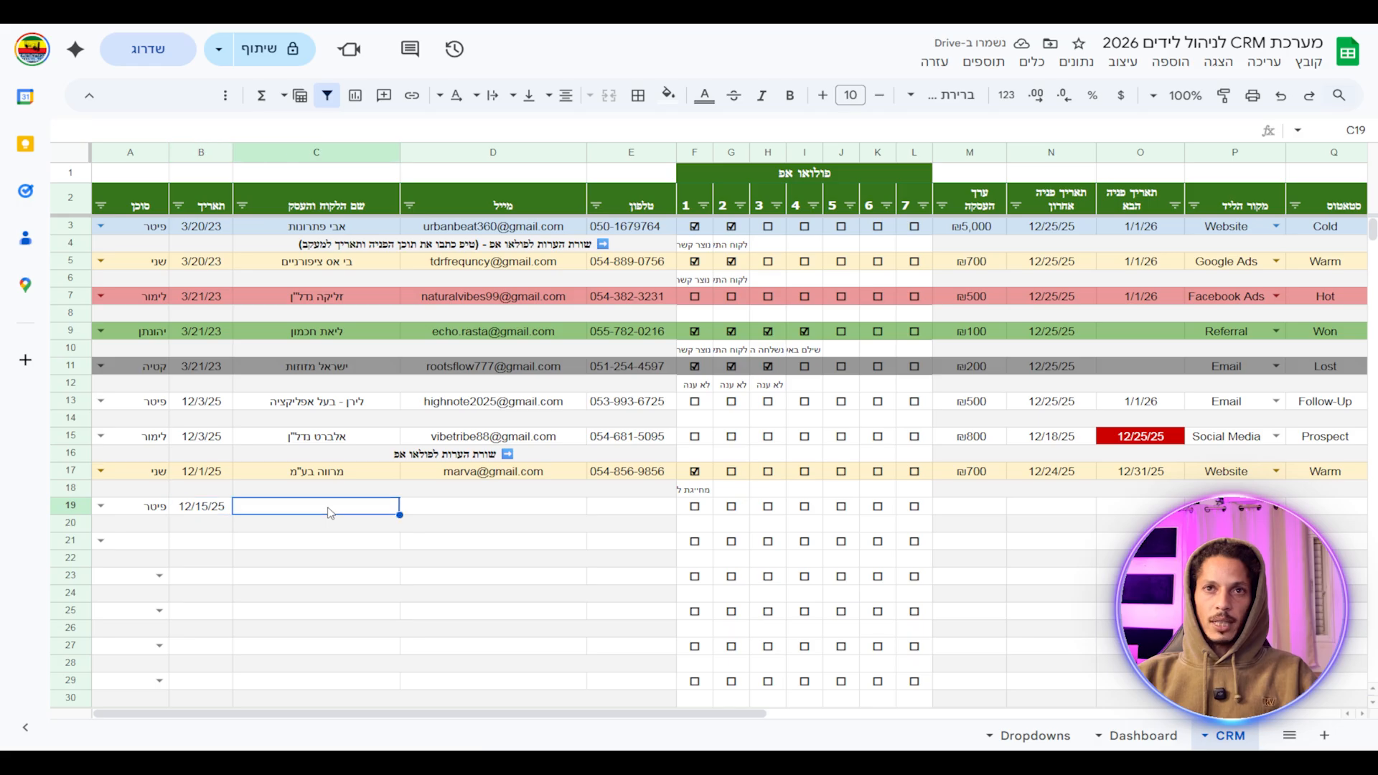
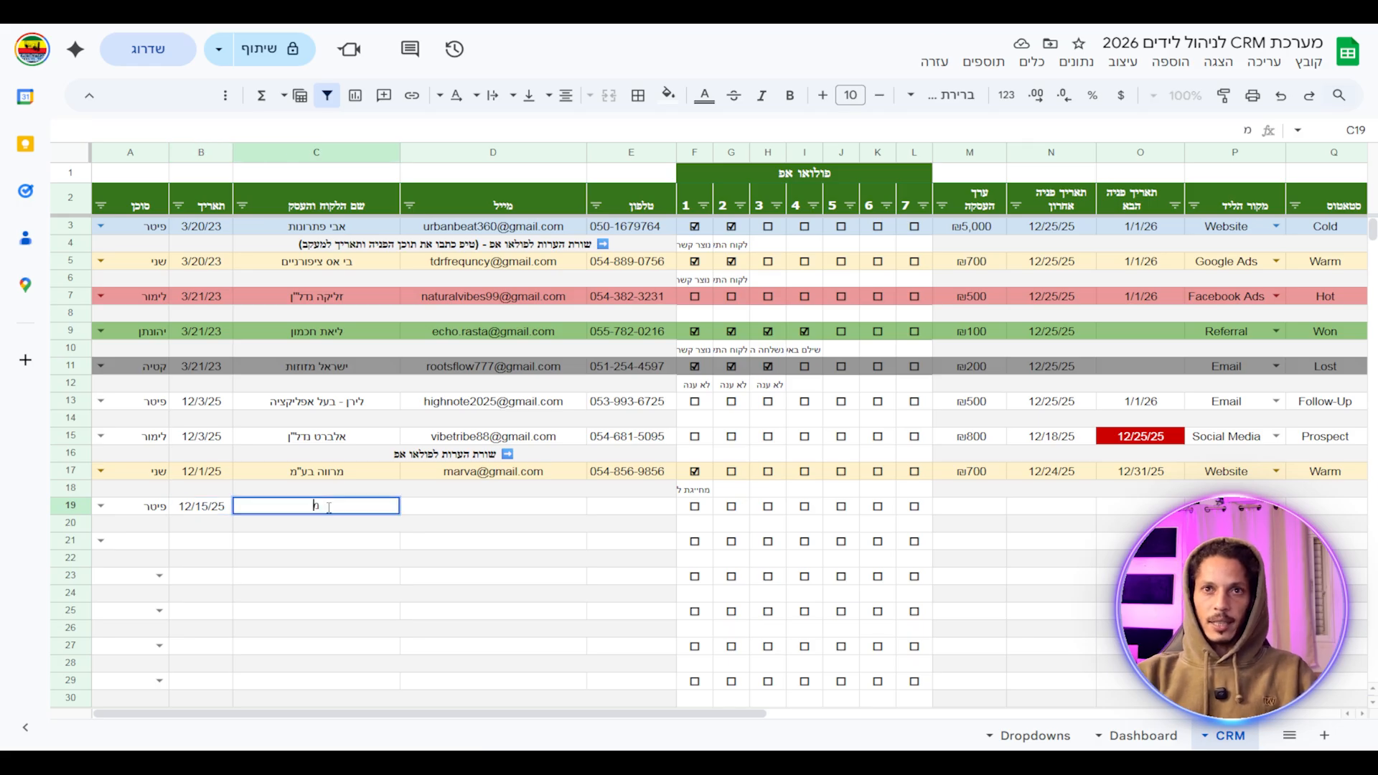
click(494, 513)
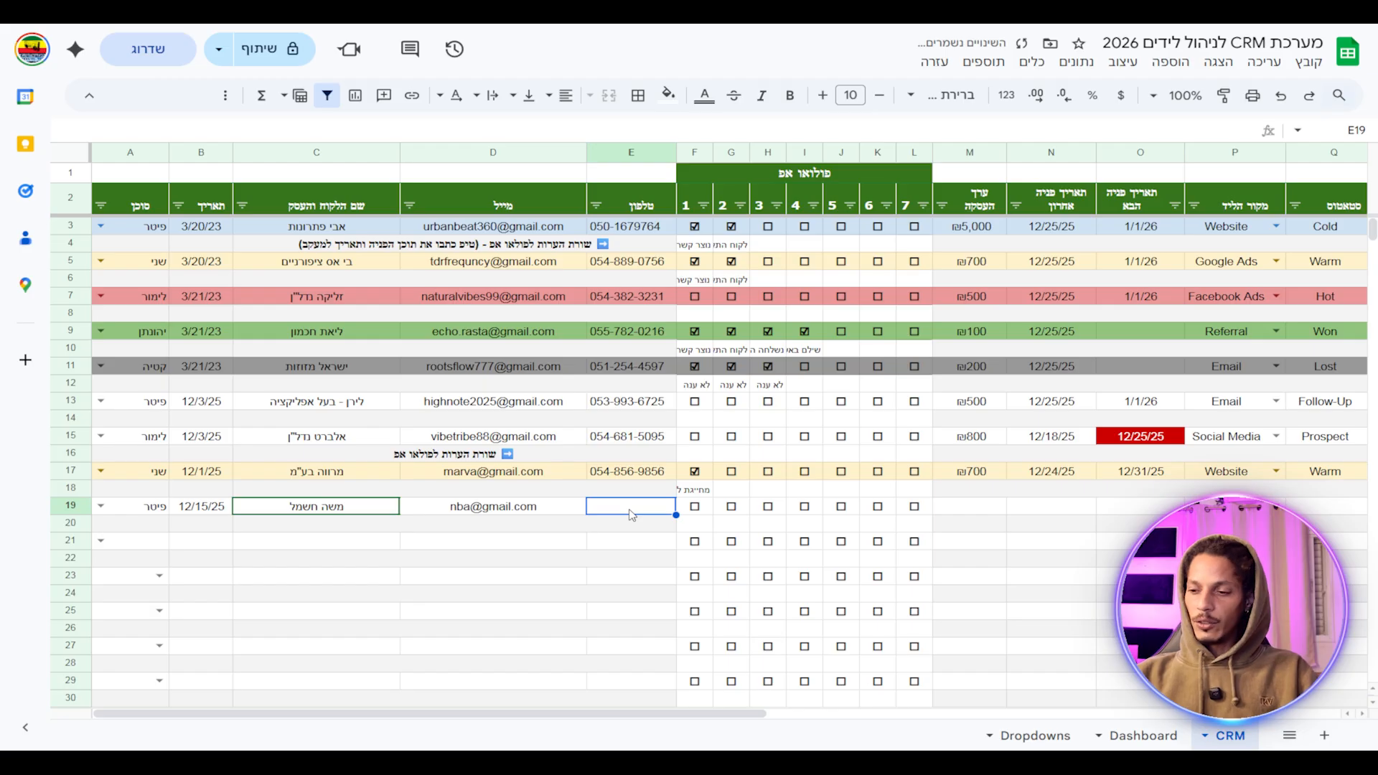
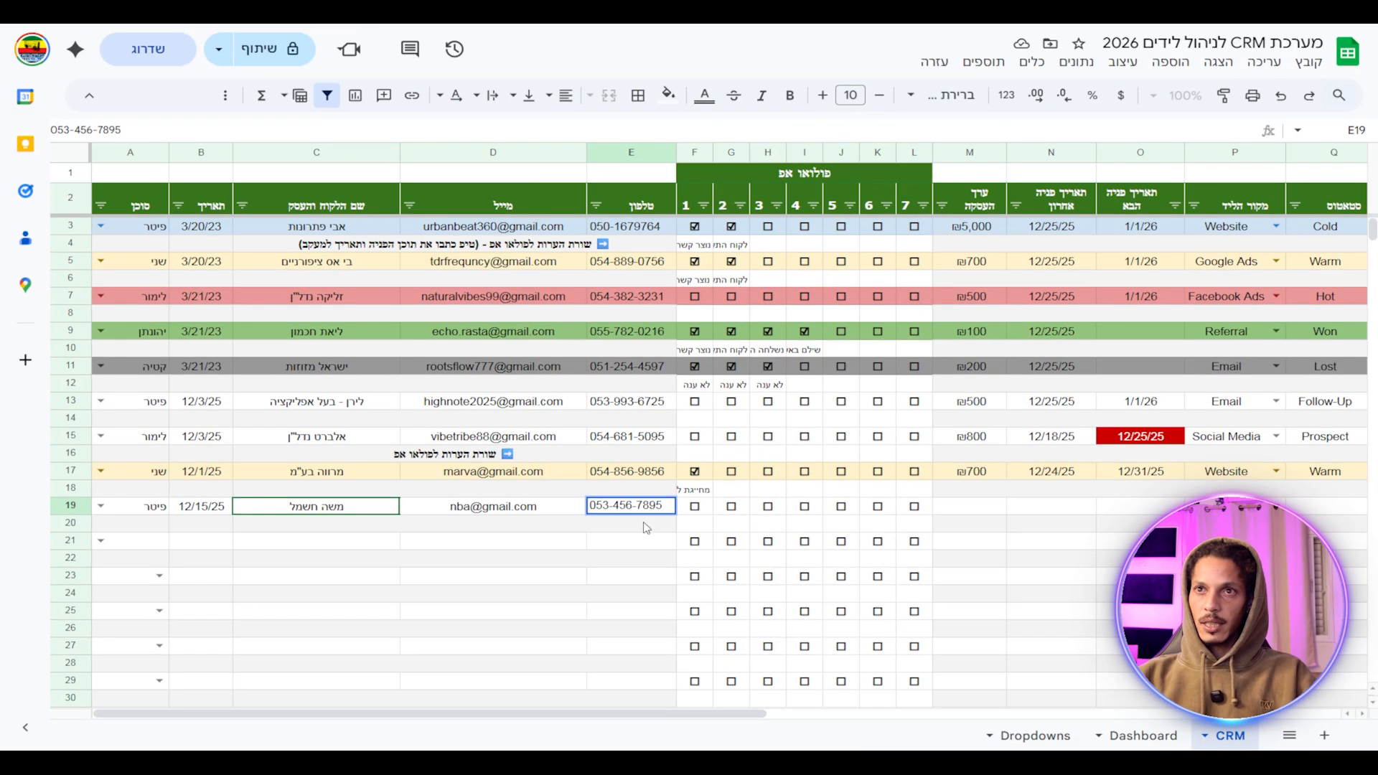
Finish the client's phone number, check the previous lead's note, and select the new lead's note cell.
click(693, 526)
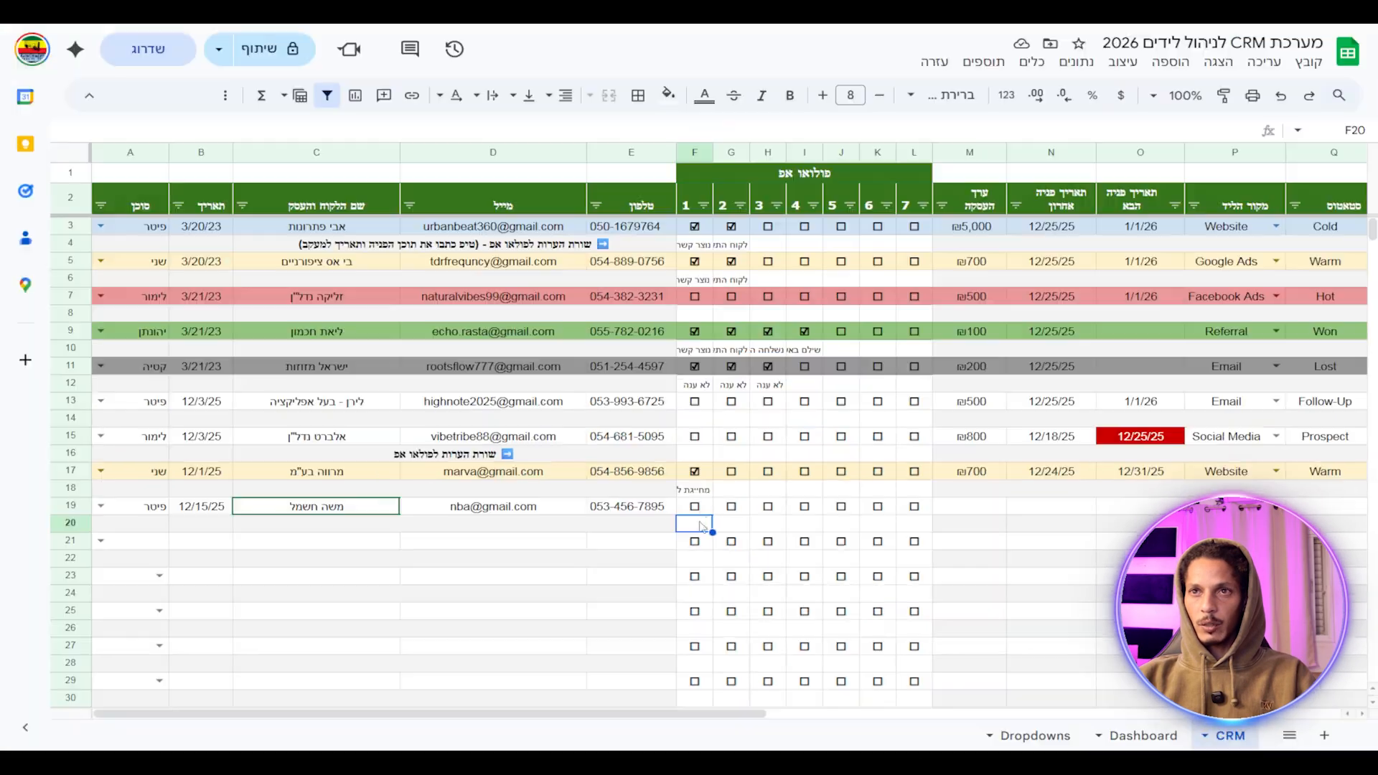
key(Up)
key(Up)
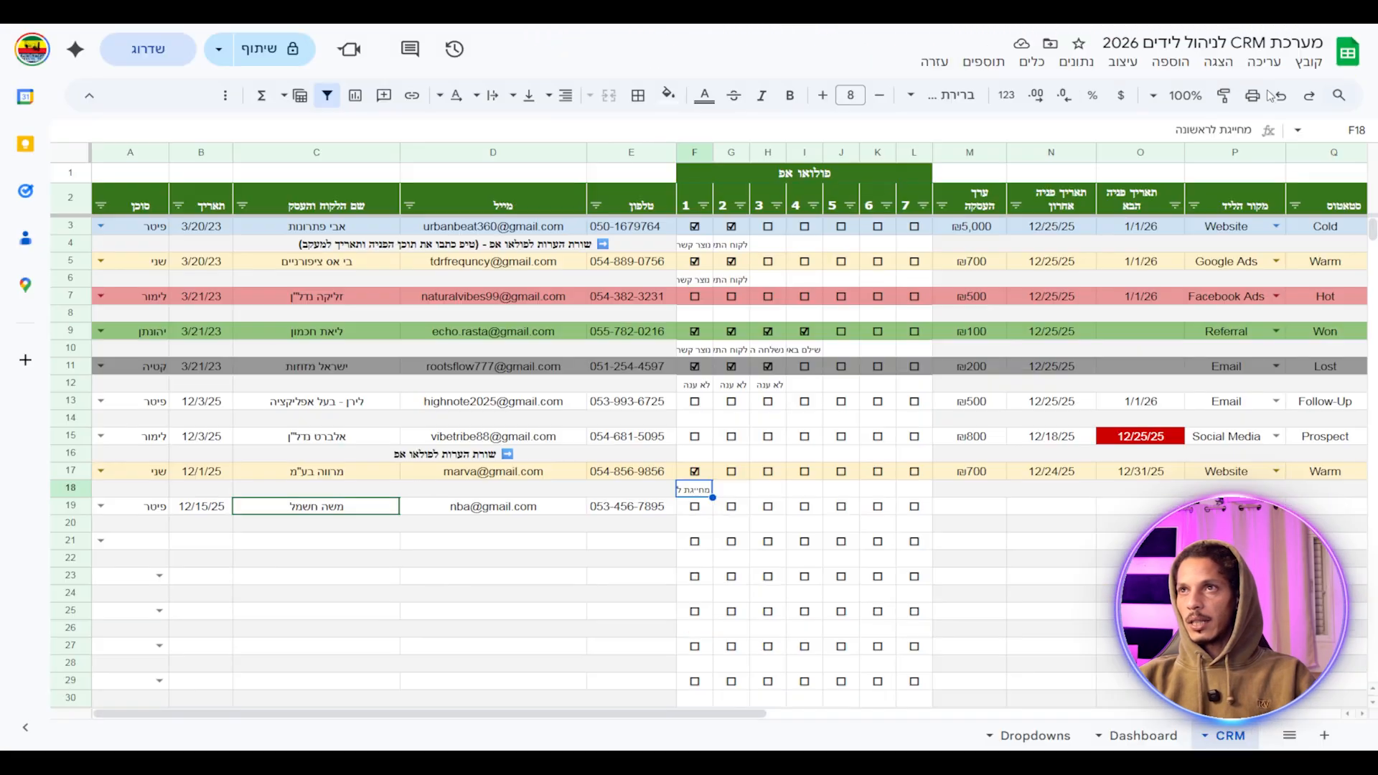
drag(1177, 130, 1269, 134)
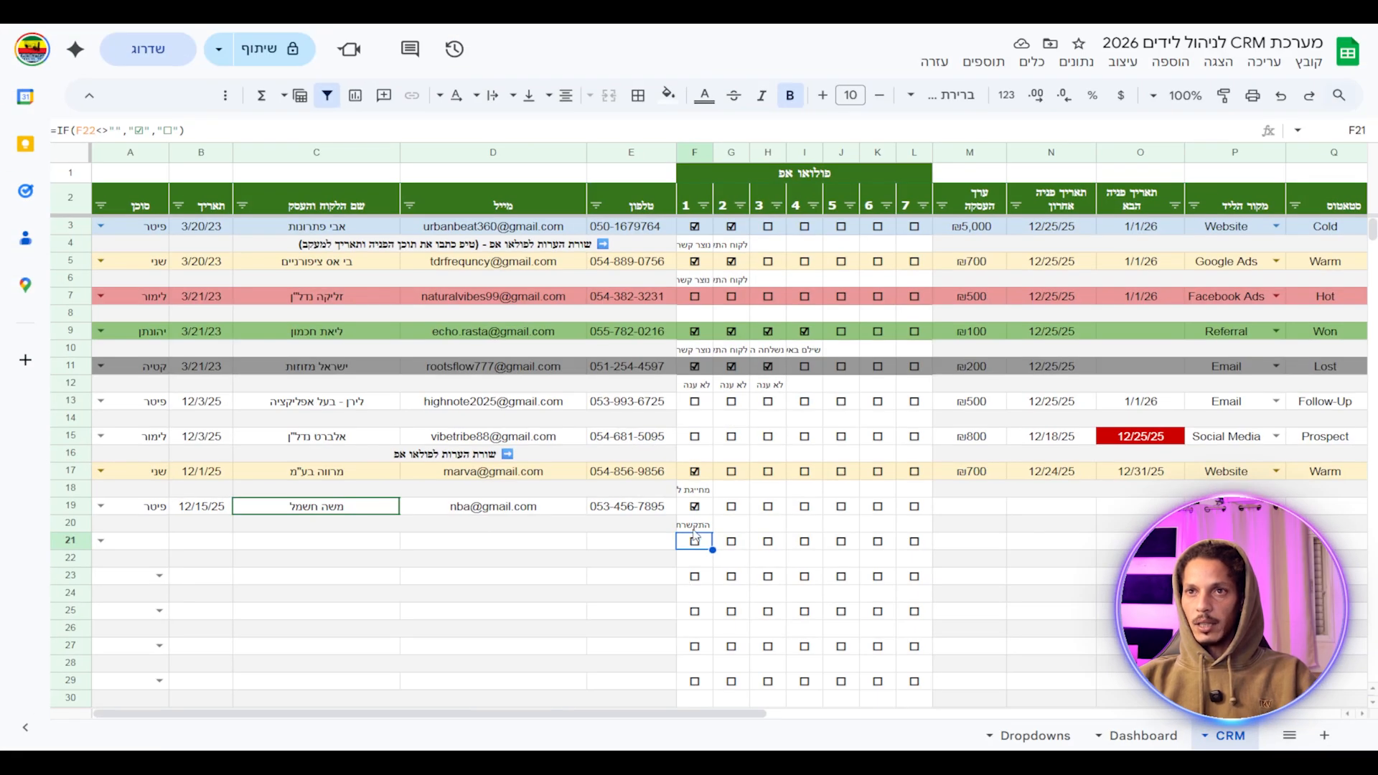
click(681, 518)
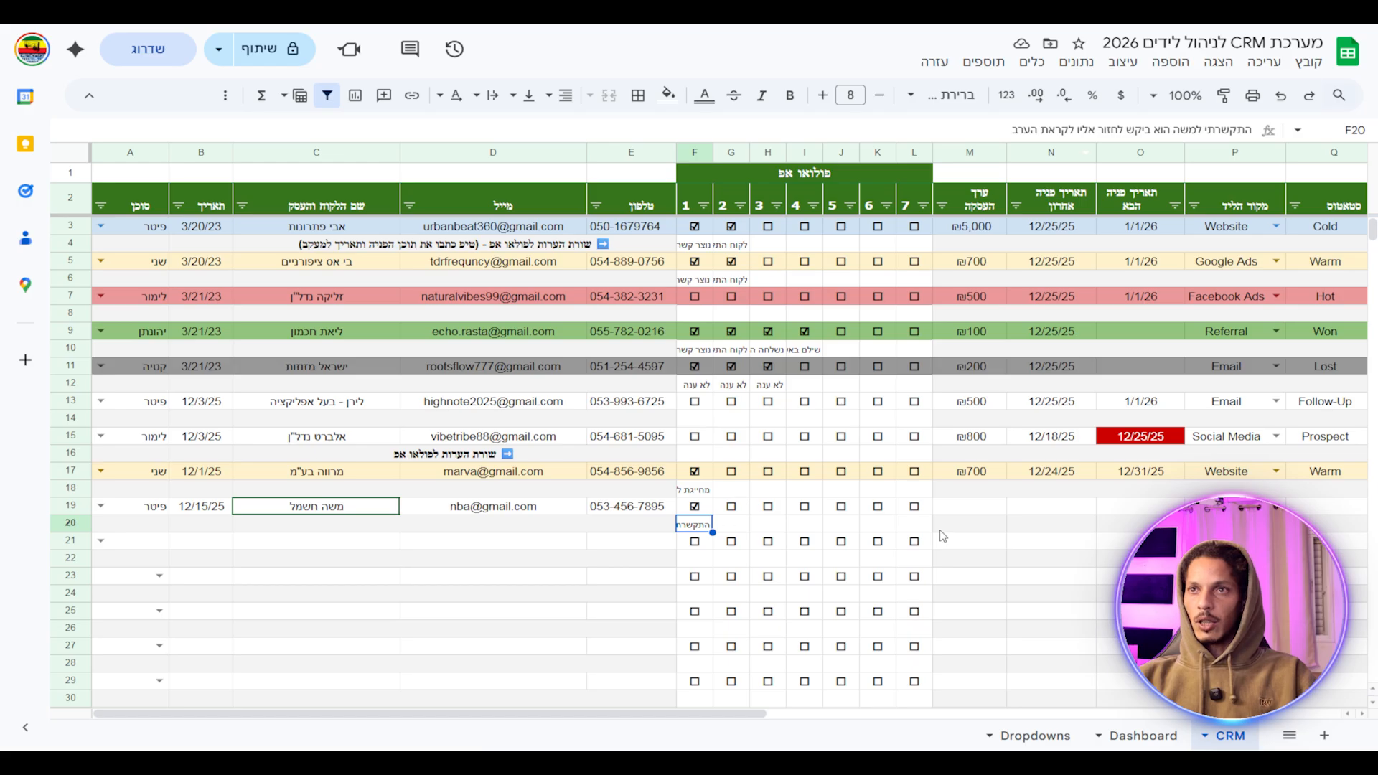
Enter a deal value of 500 for the row 19 lead.
scroll(947, 534, right, 3)
click(816, 512)
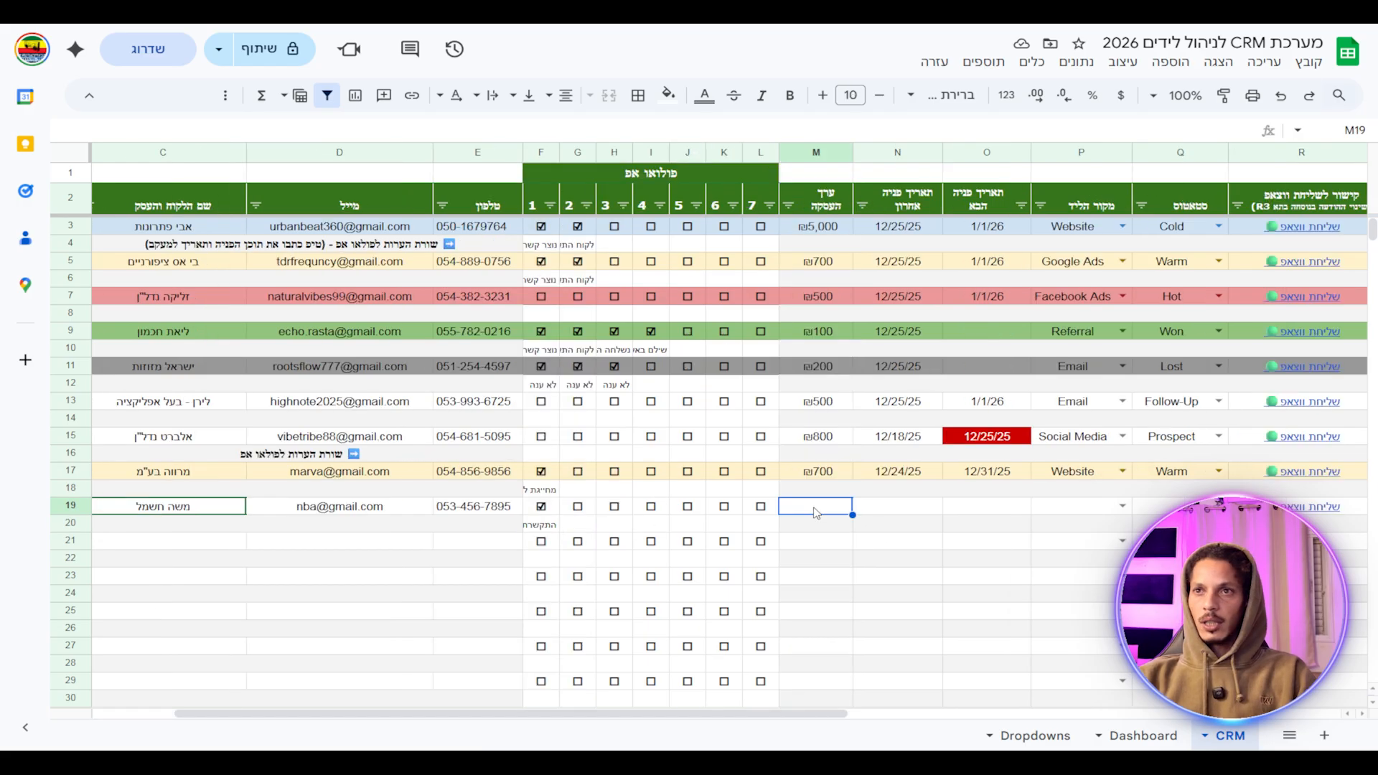
text(500)
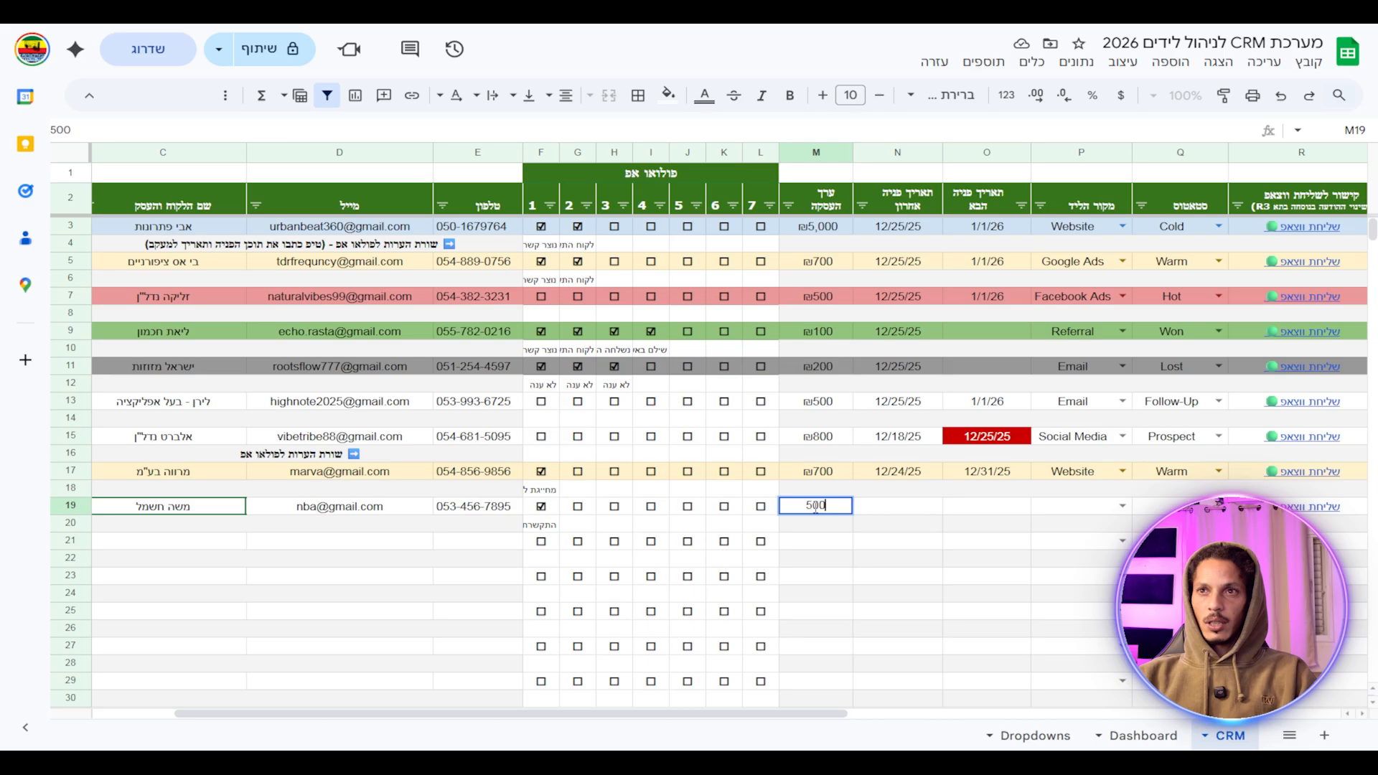
key(Return)
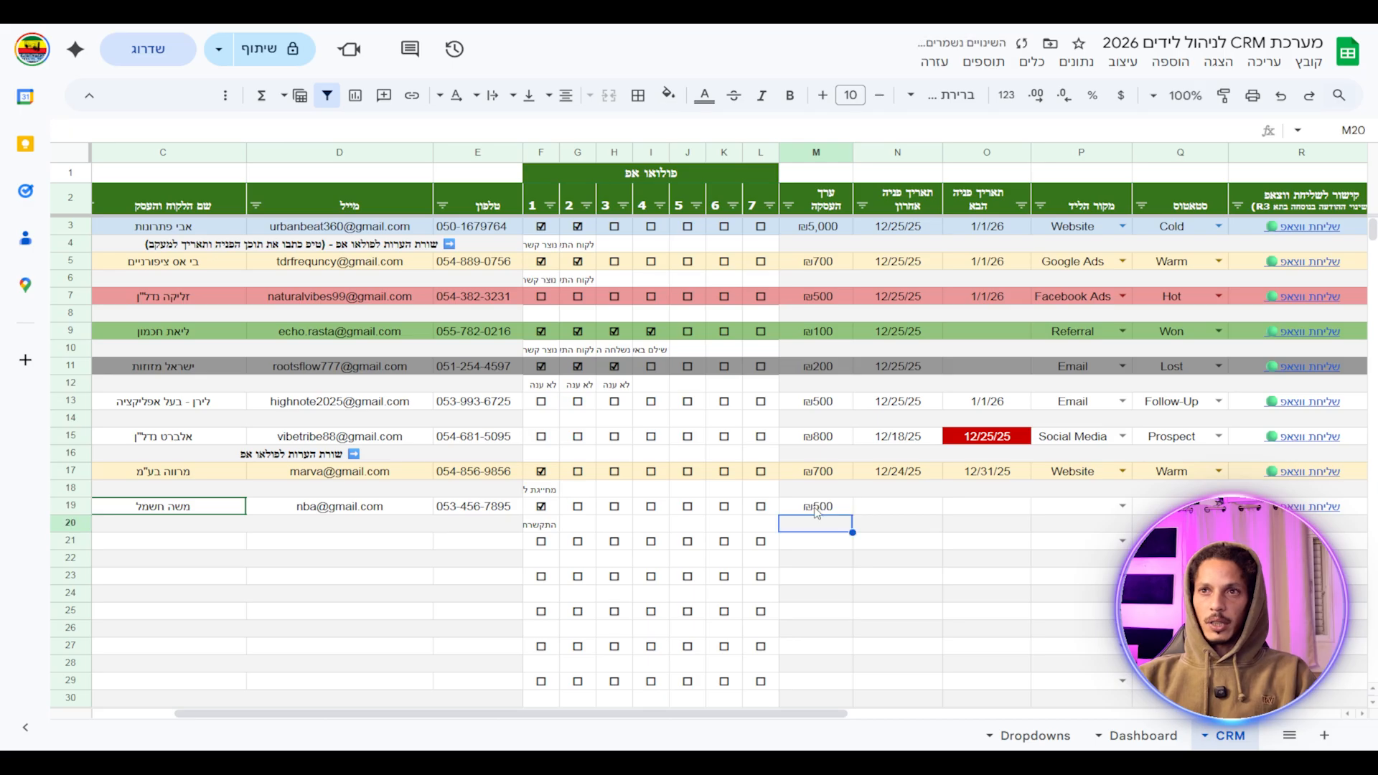
Set the last contact date to December 18, then change it to 12/25/25.
click(887, 510)
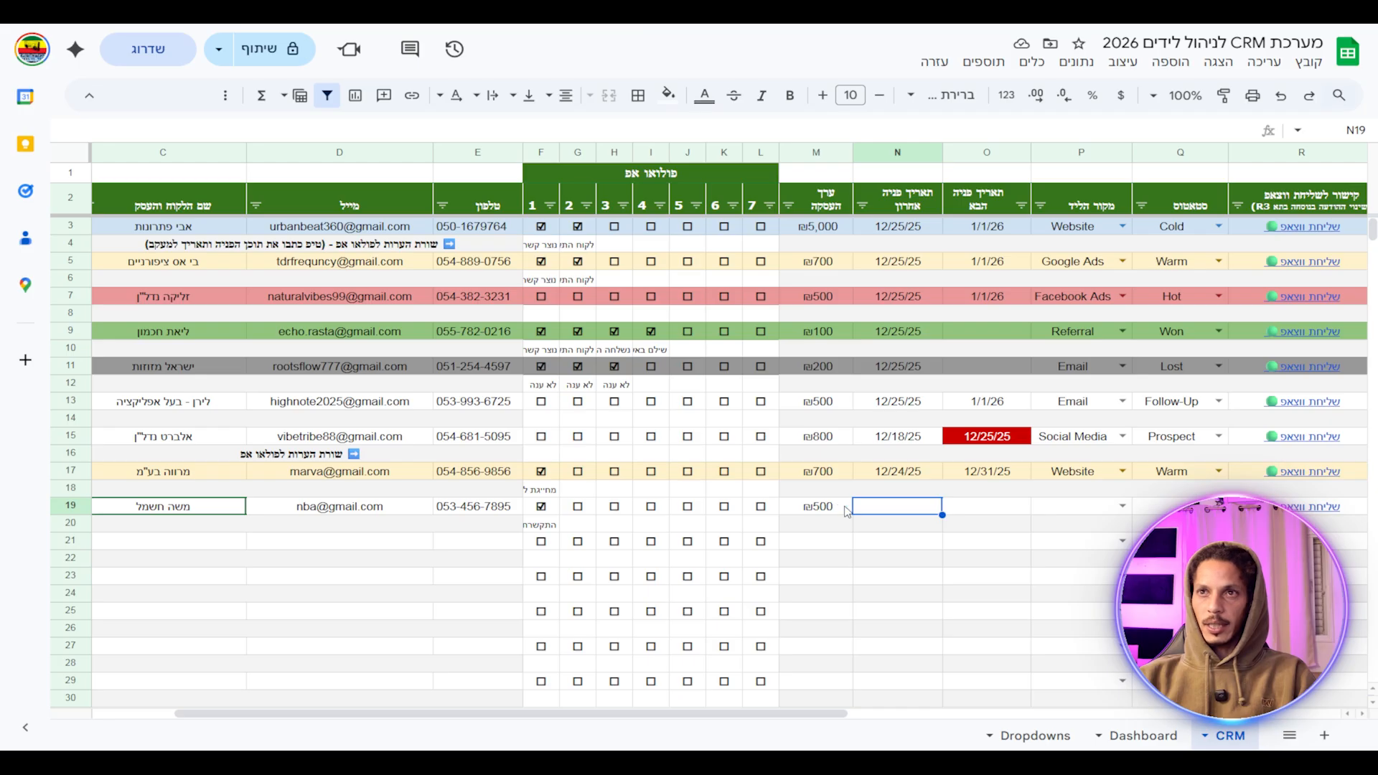
double_click(896, 507)
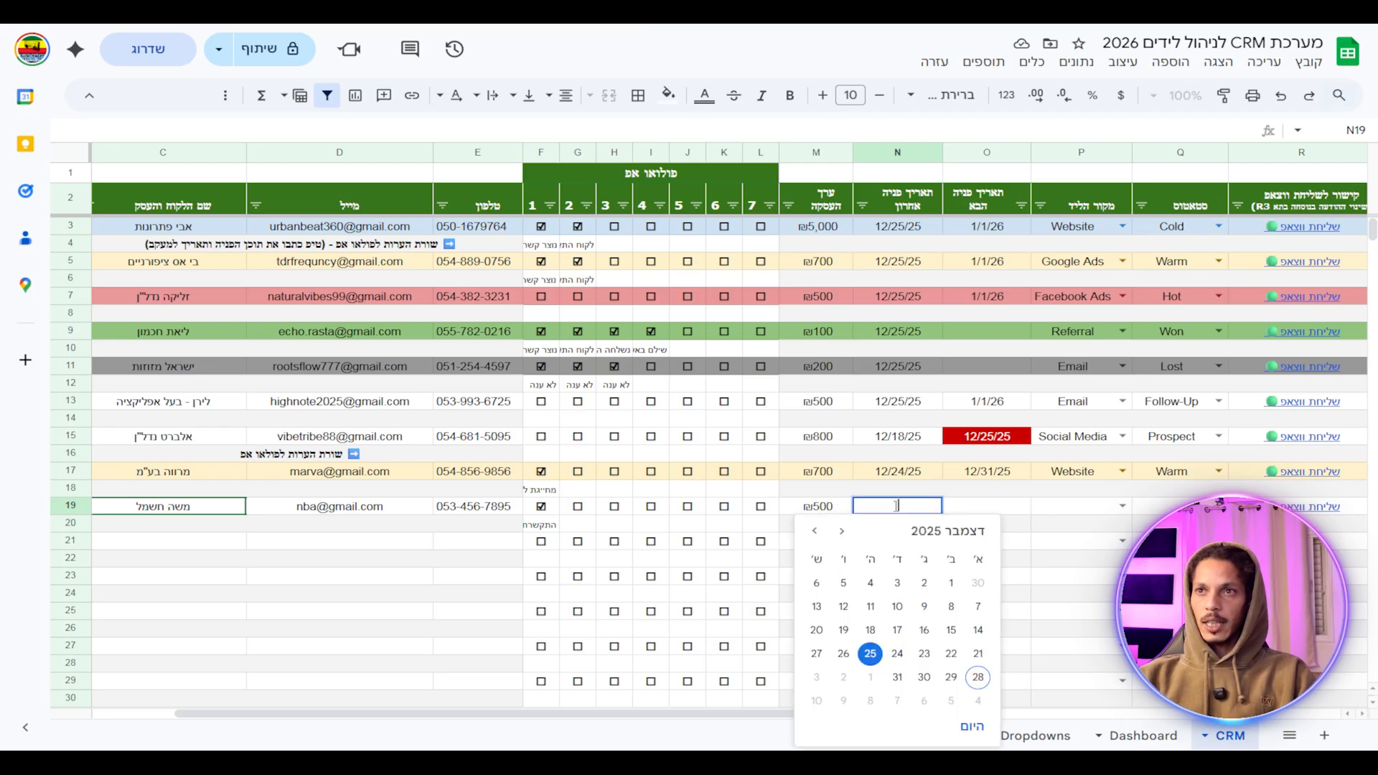
click(872, 634)
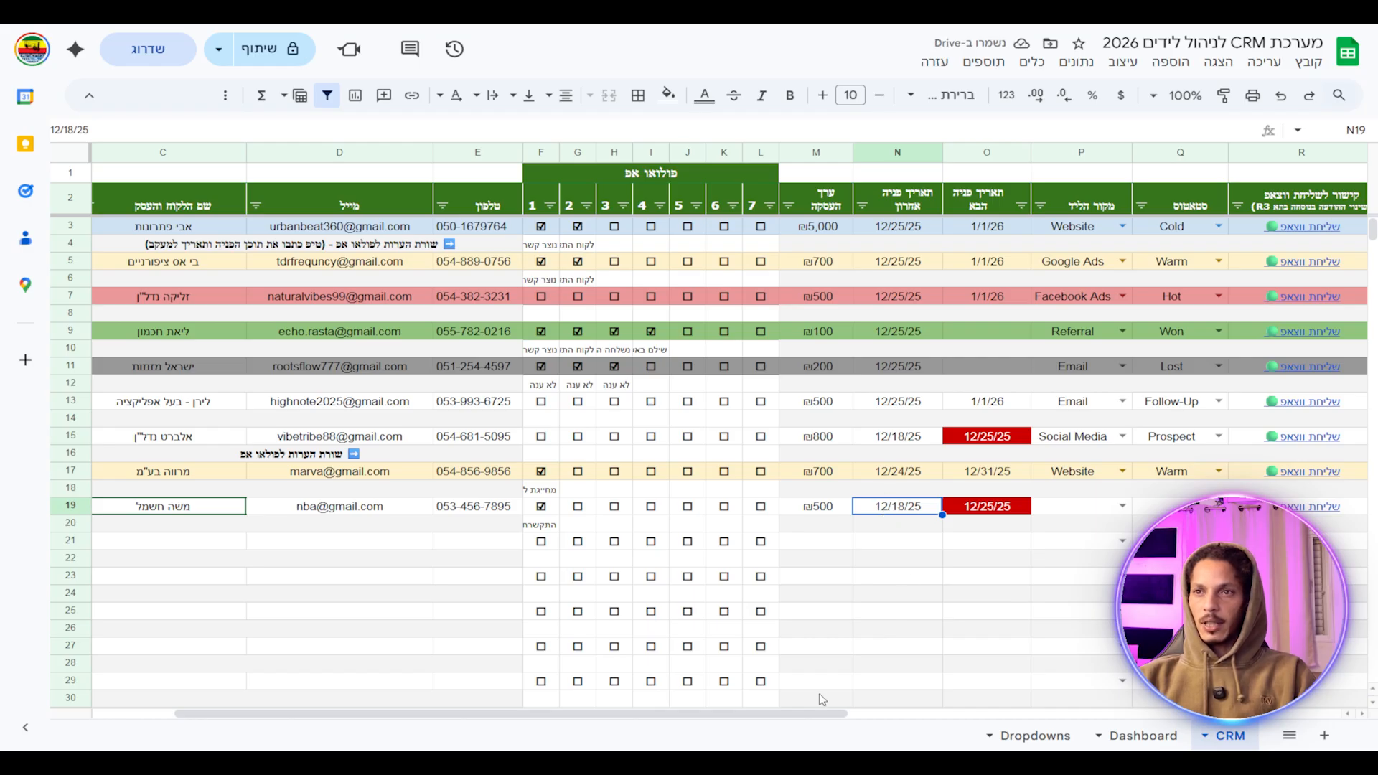
drag(819, 714, 915, 722)
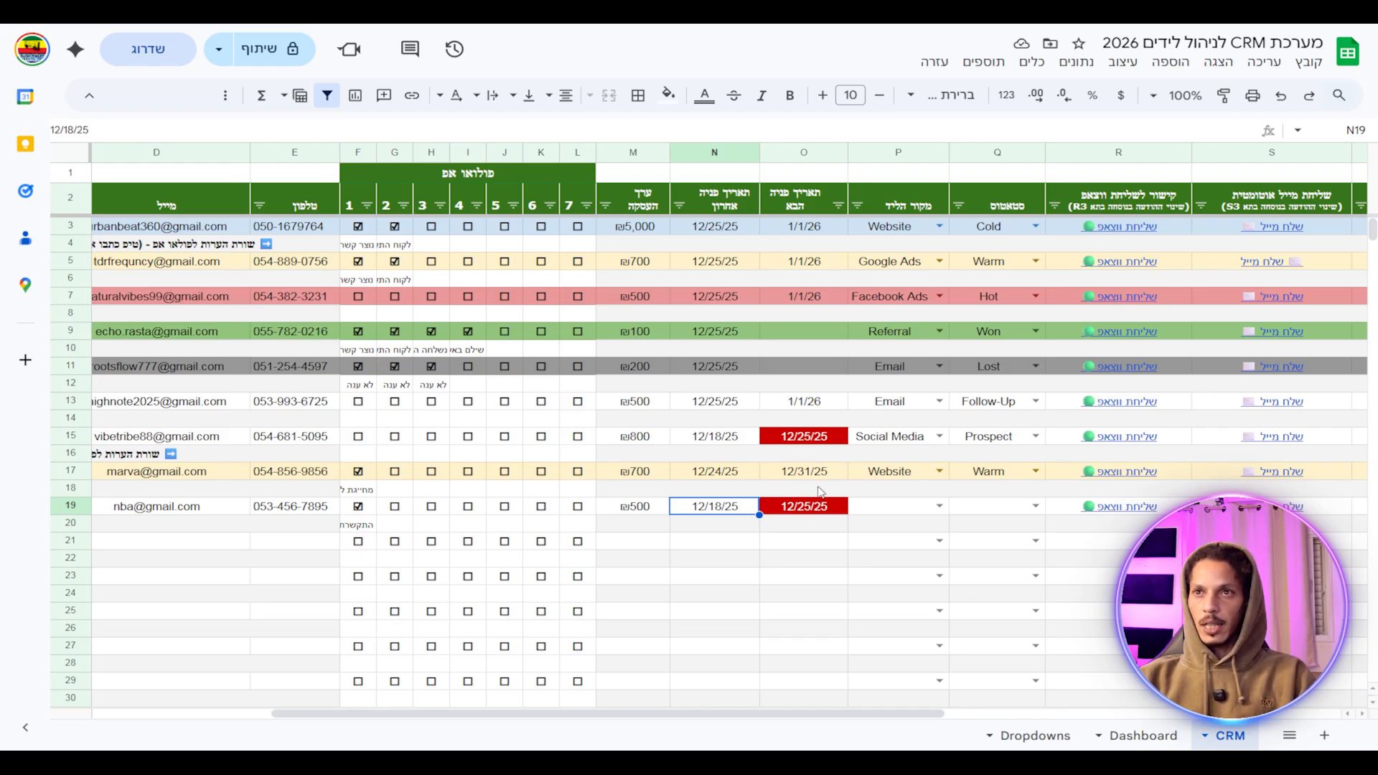
double_click(725, 508)
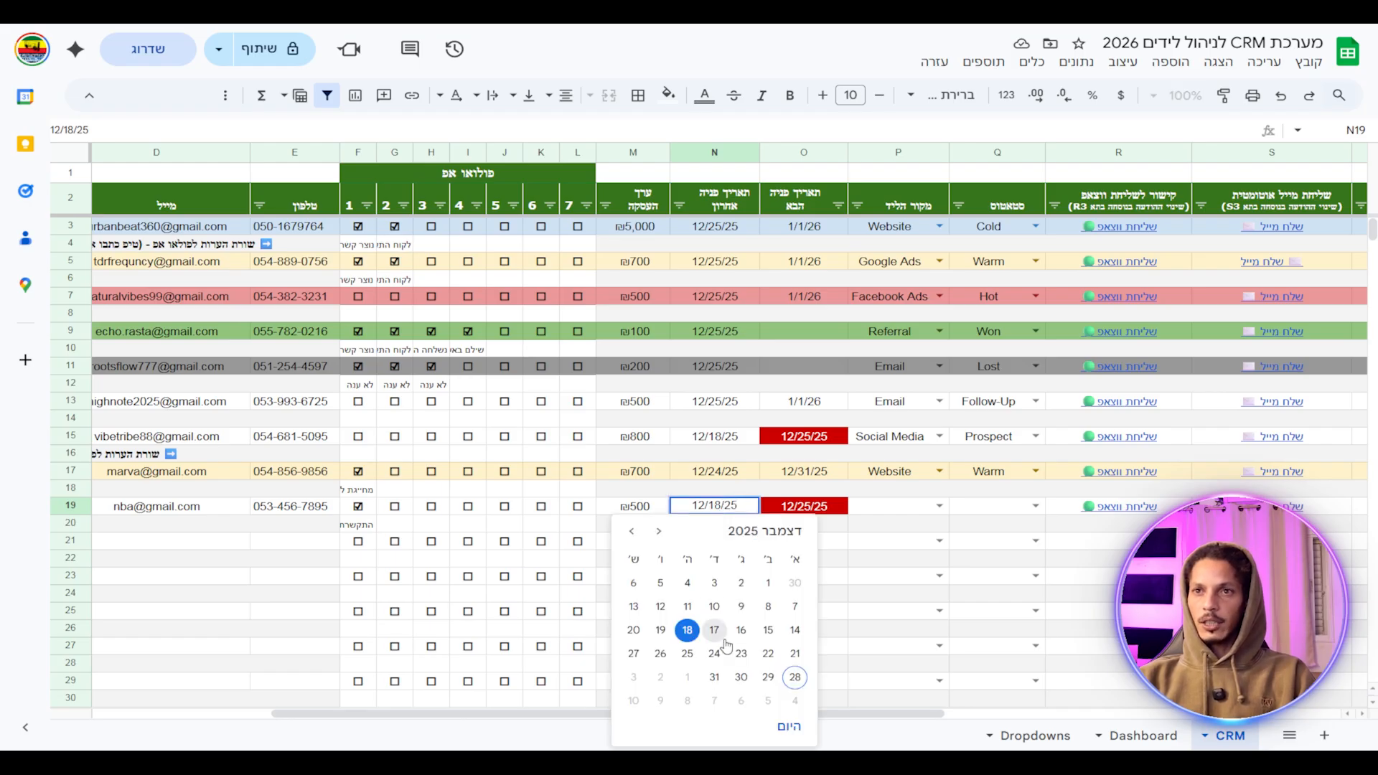
click(687, 655)
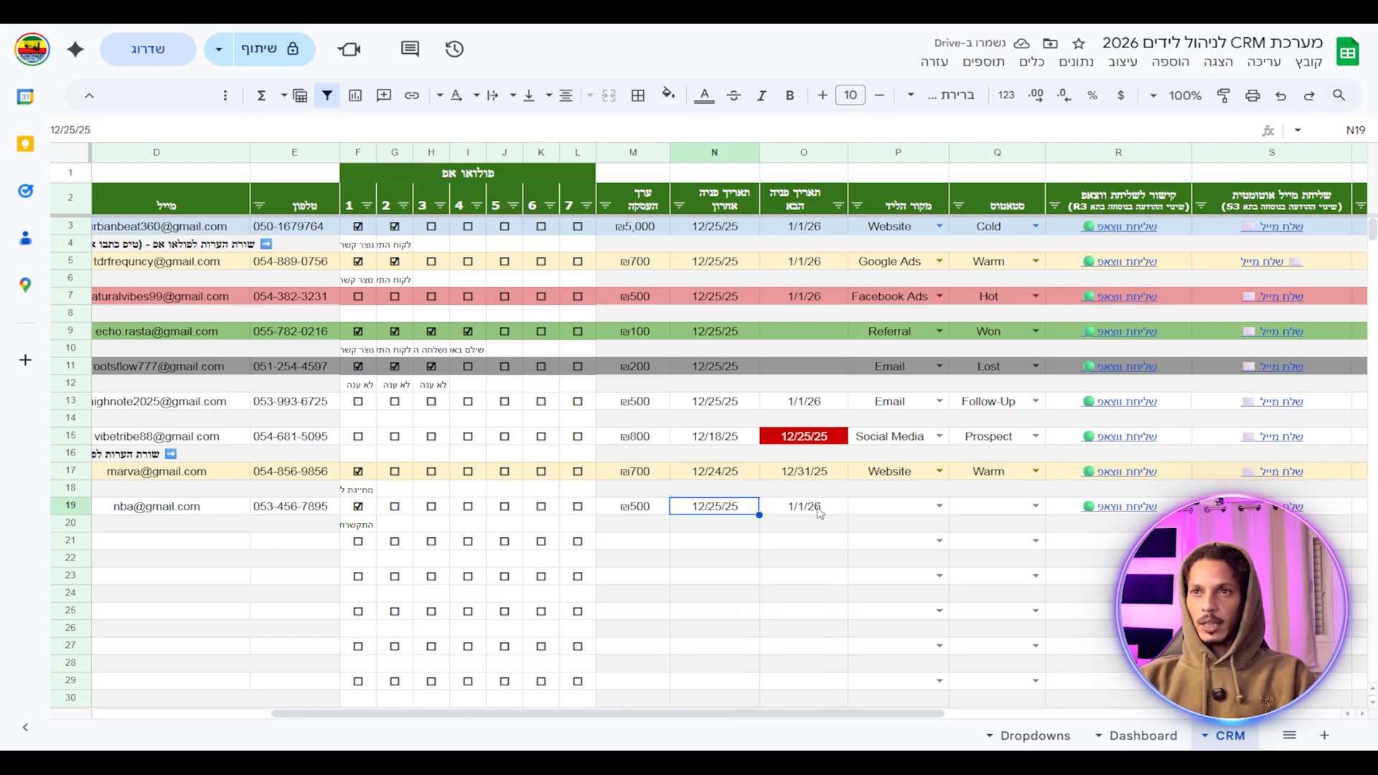
Set row 19's lead source to Facebook Ads and its status to Cold, then Warm.
click(939, 506)
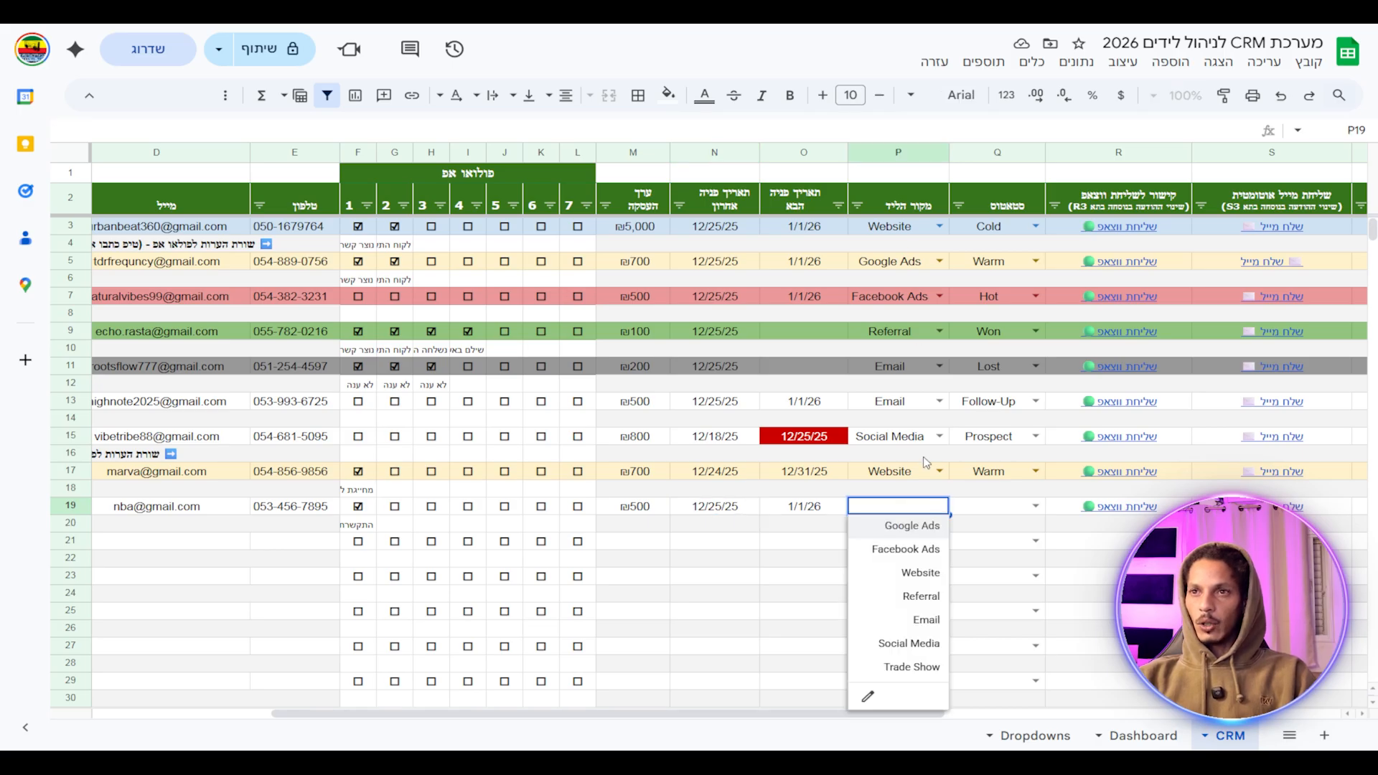
click(918, 554)
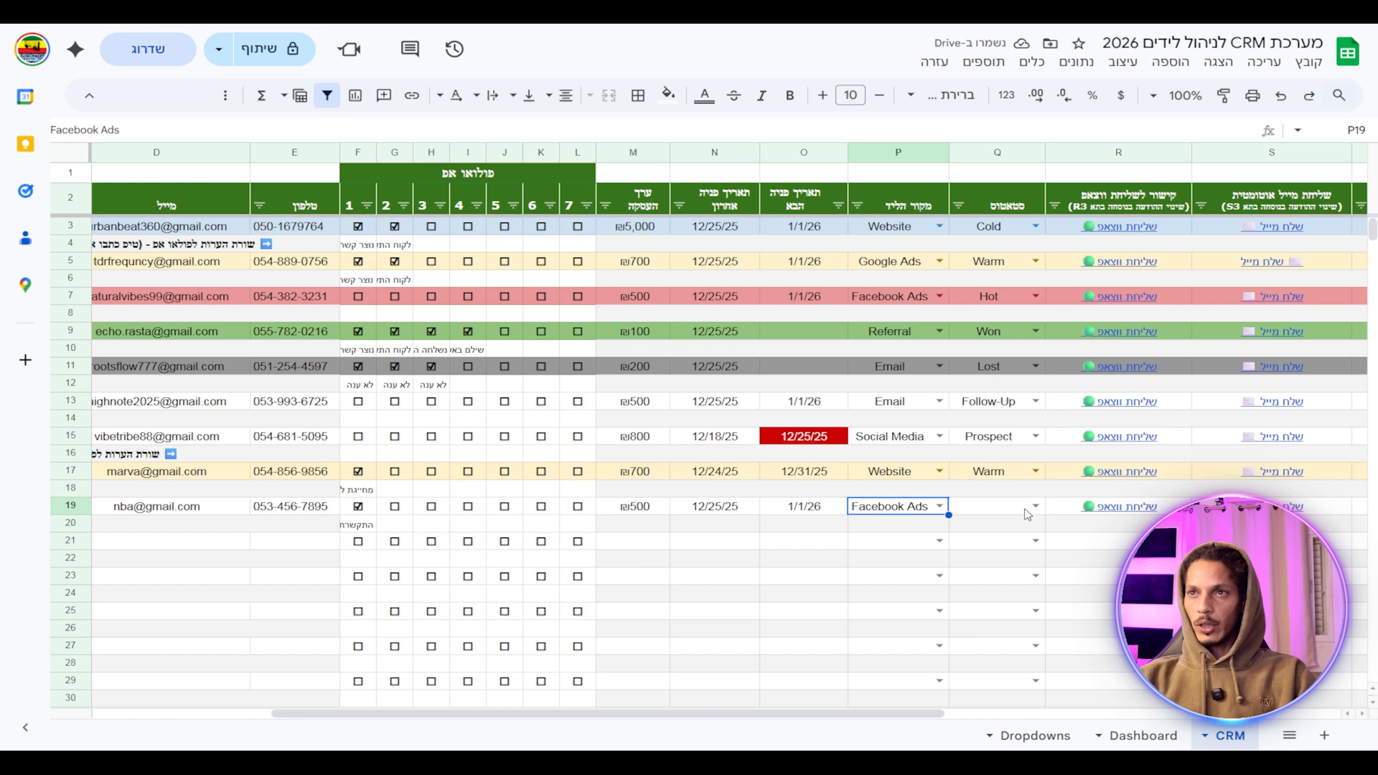
click(1033, 506)
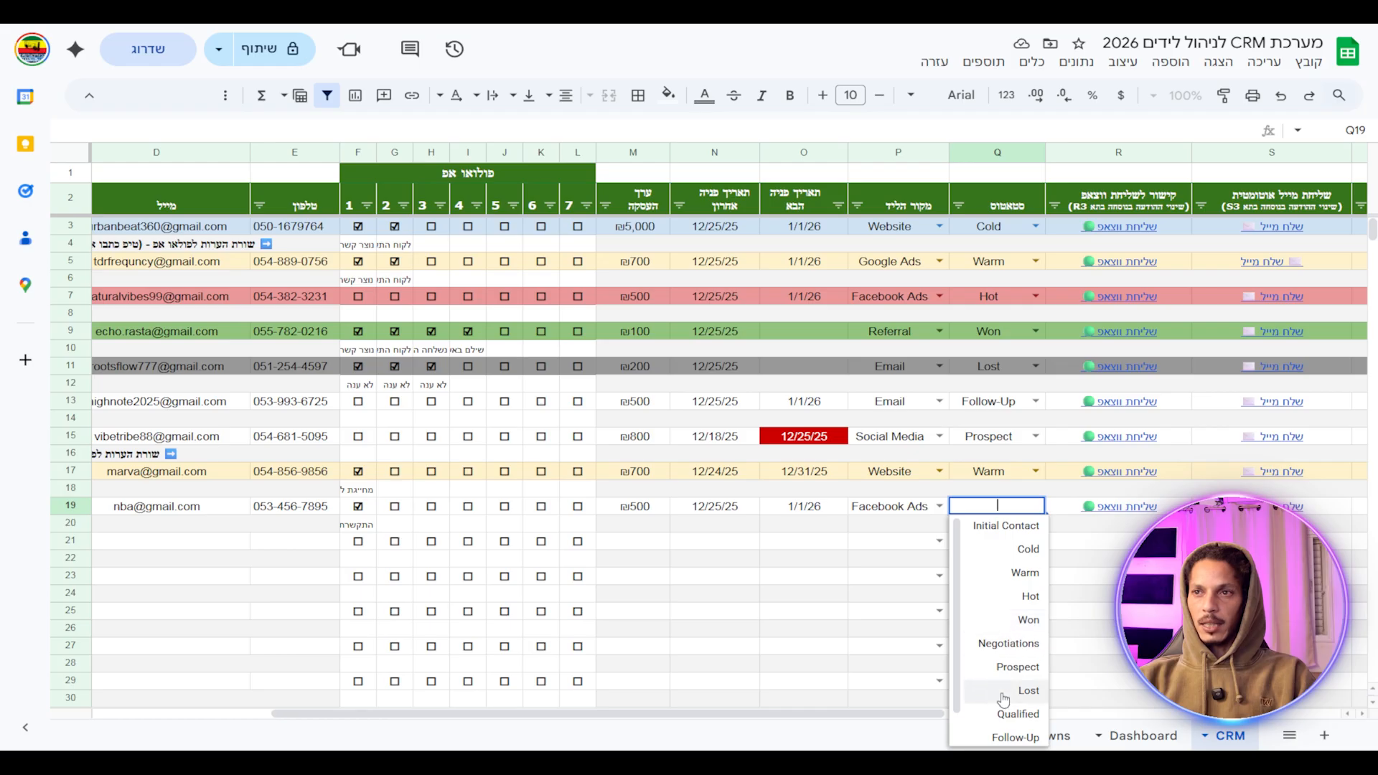
scroll(1006, 689, down, 1)
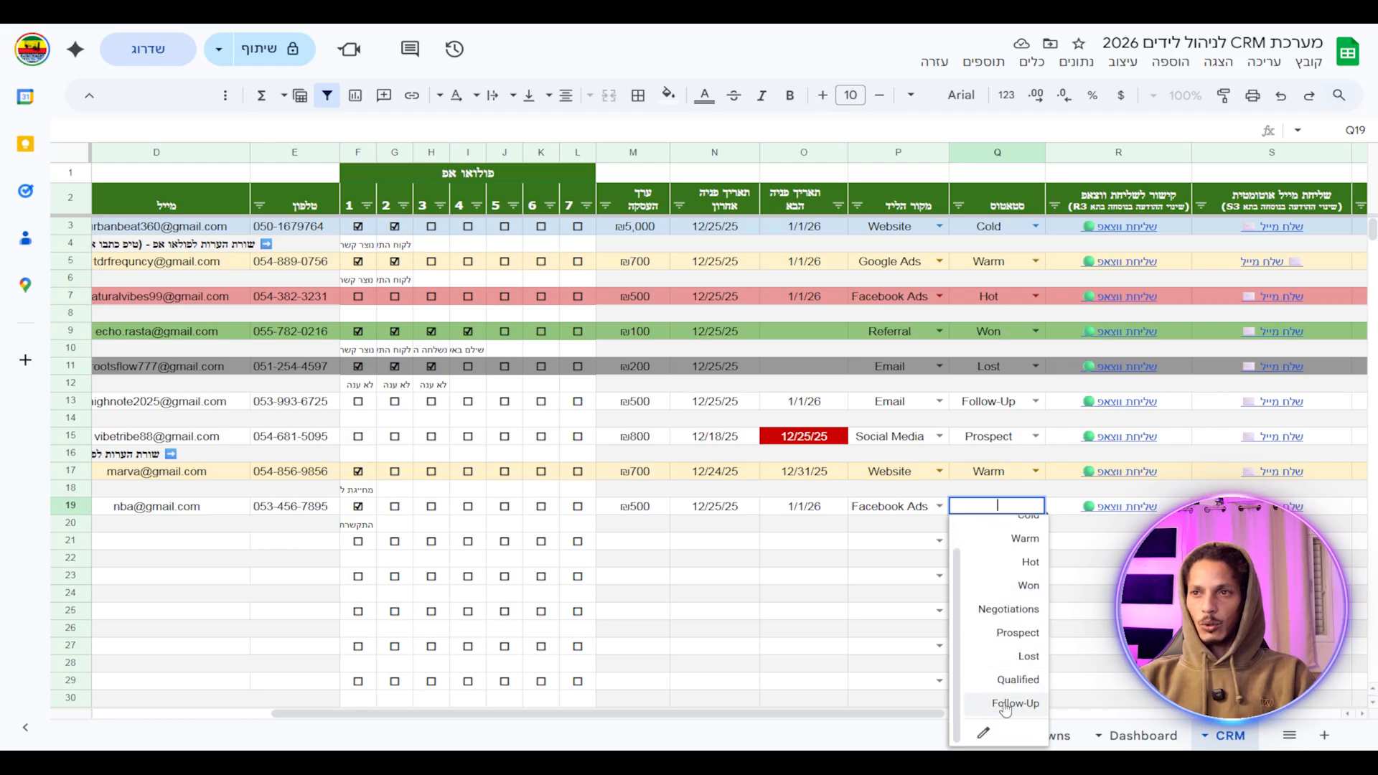
scroll(1006, 689, up, 2)
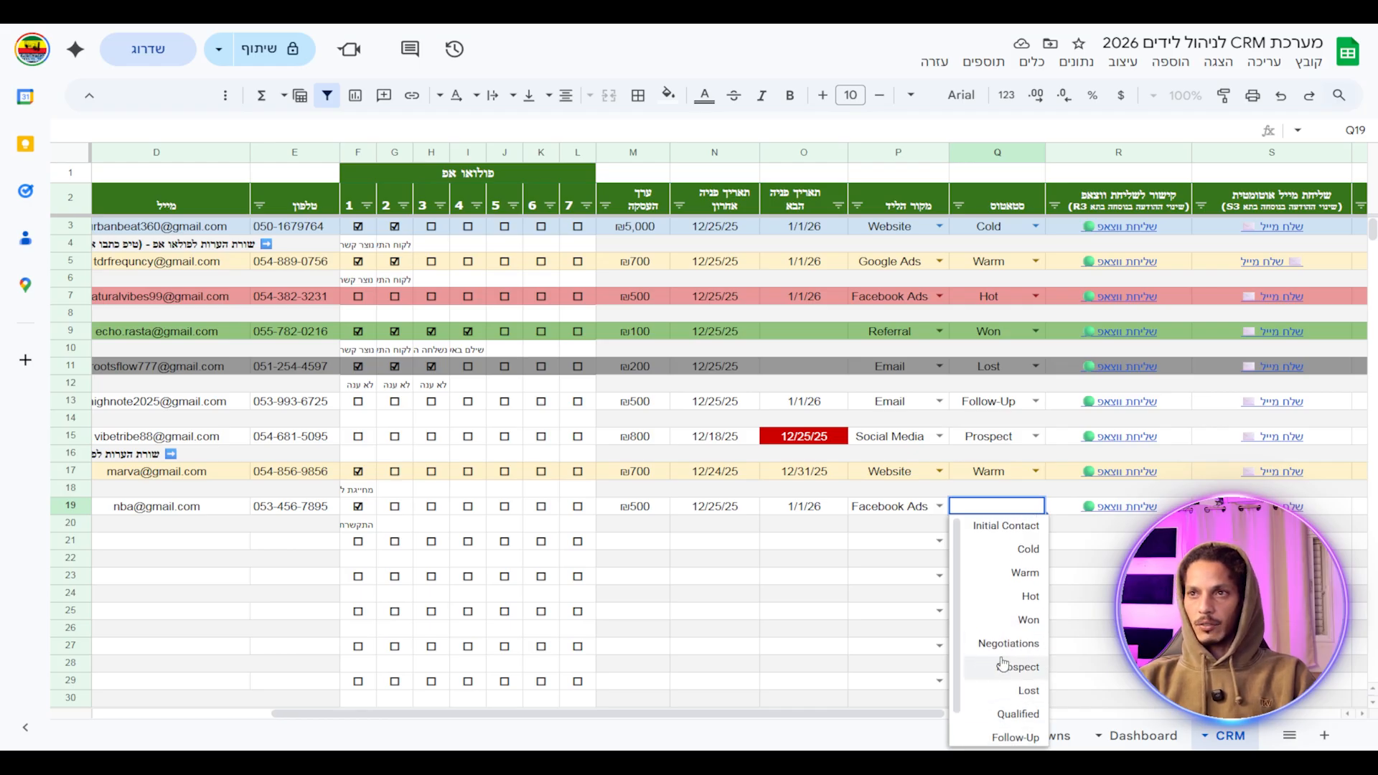
click(1008, 556)
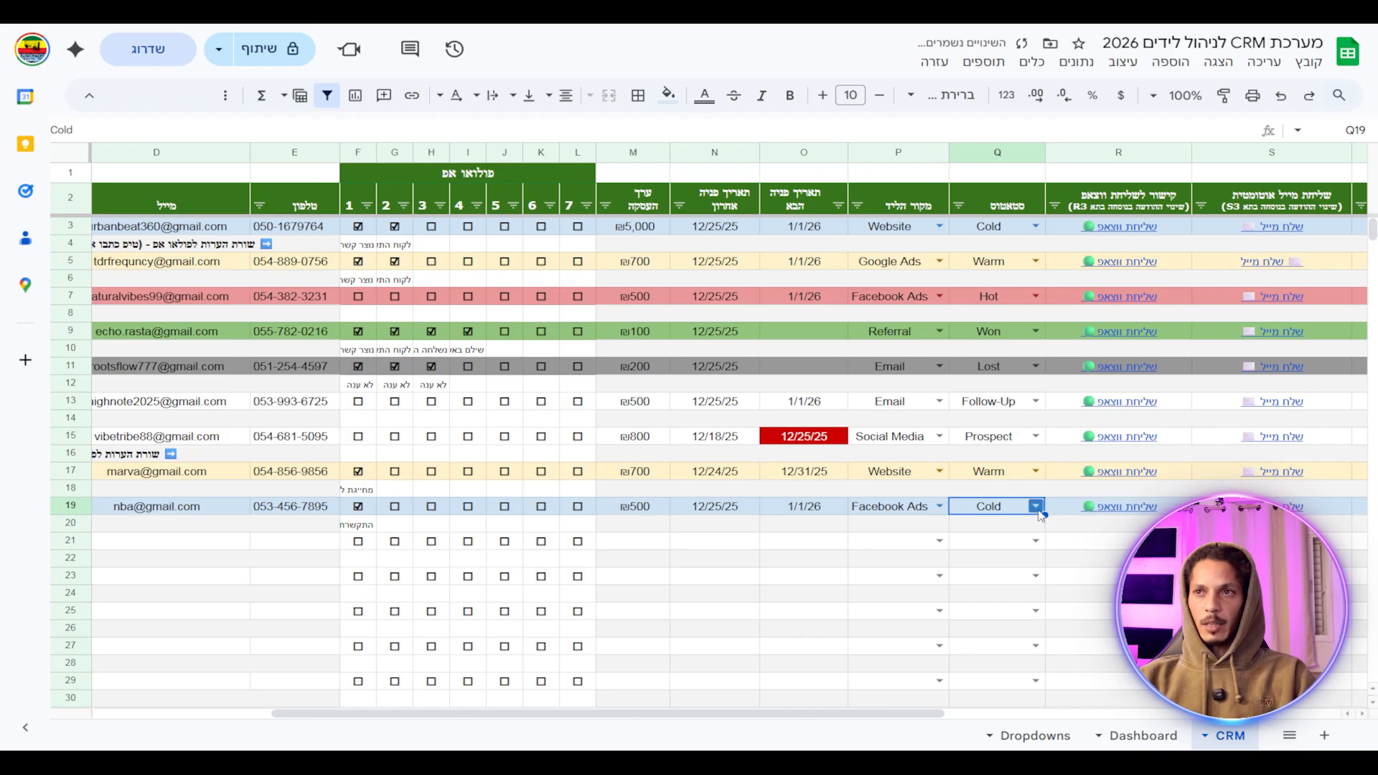
click(1034, 506)
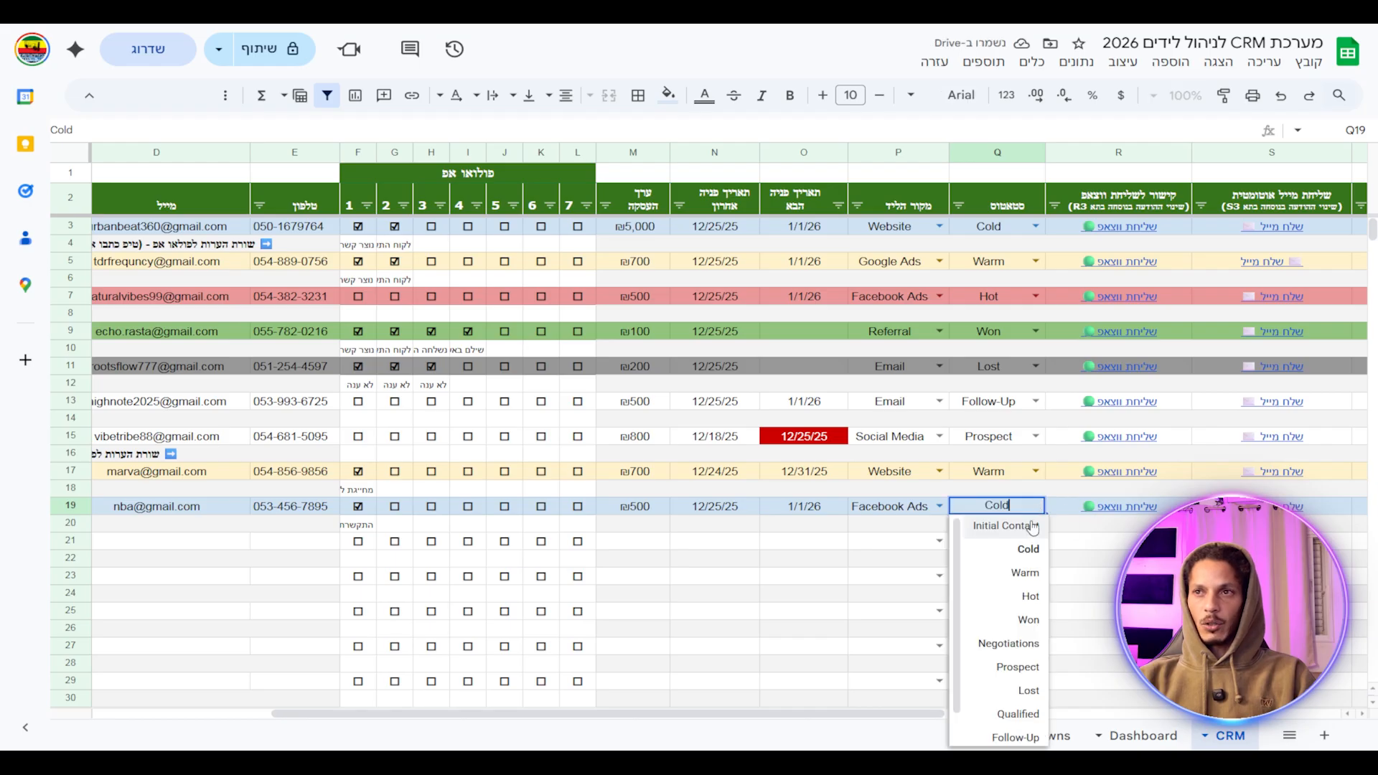
click(1026, 573)
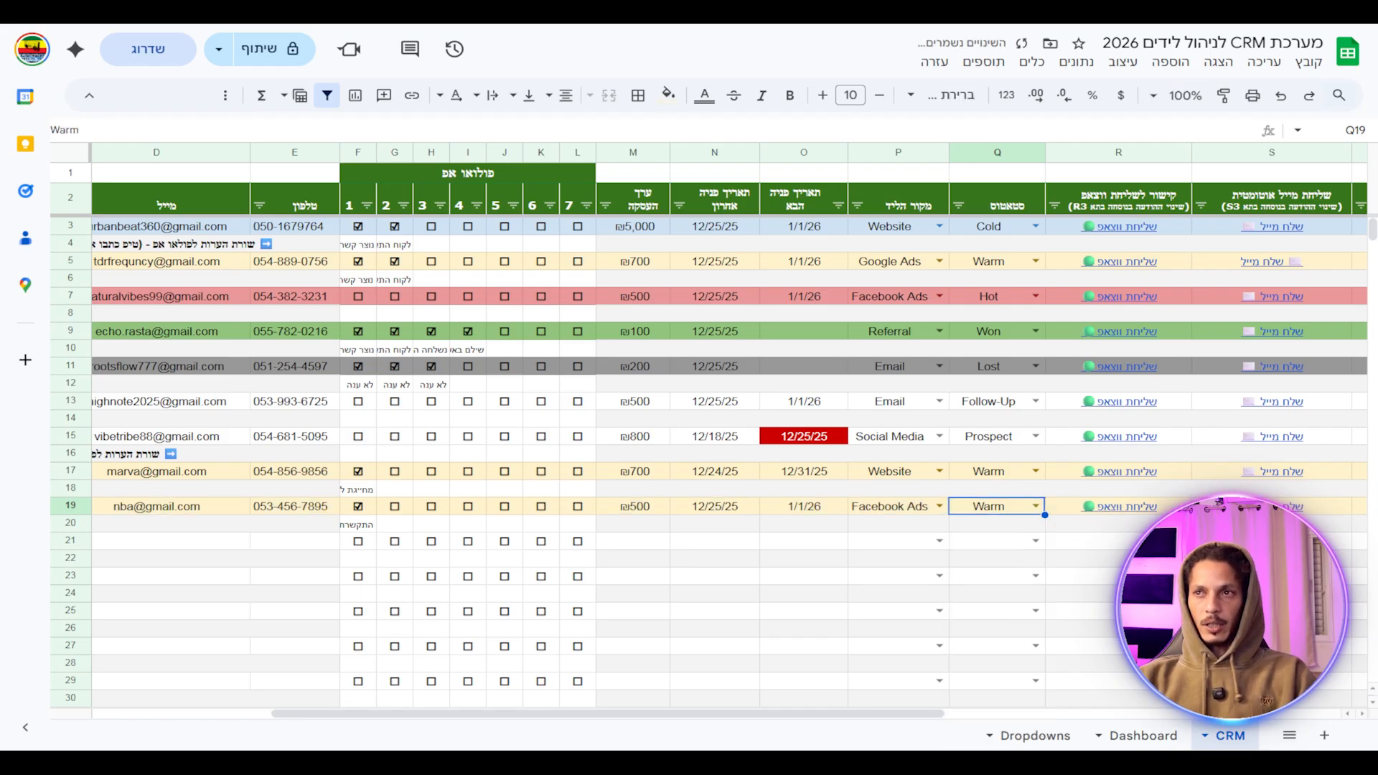
Cycle row 19's status through Hot, Won, Negotiations, Lost and Follow-Up, ending on Warm.
click(1034, 507)
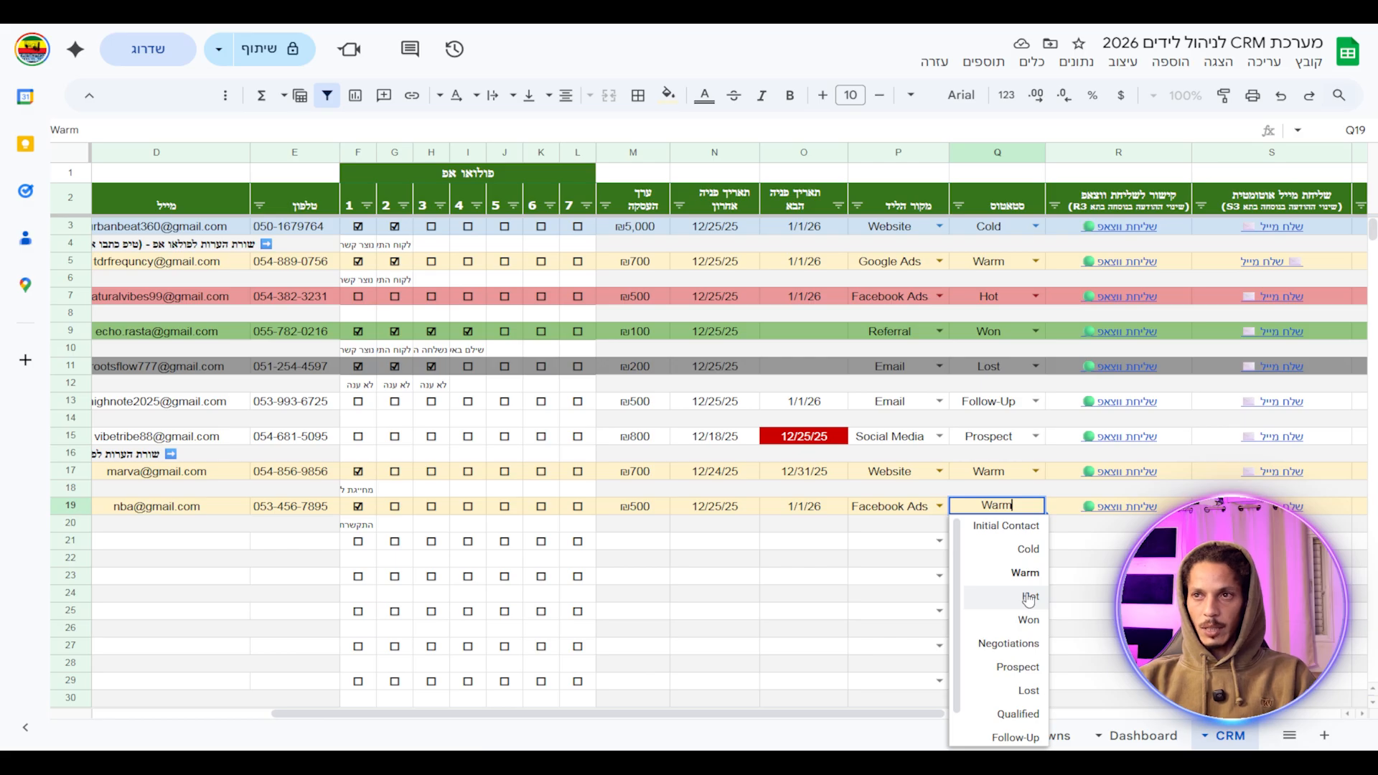
click(1029, 597)
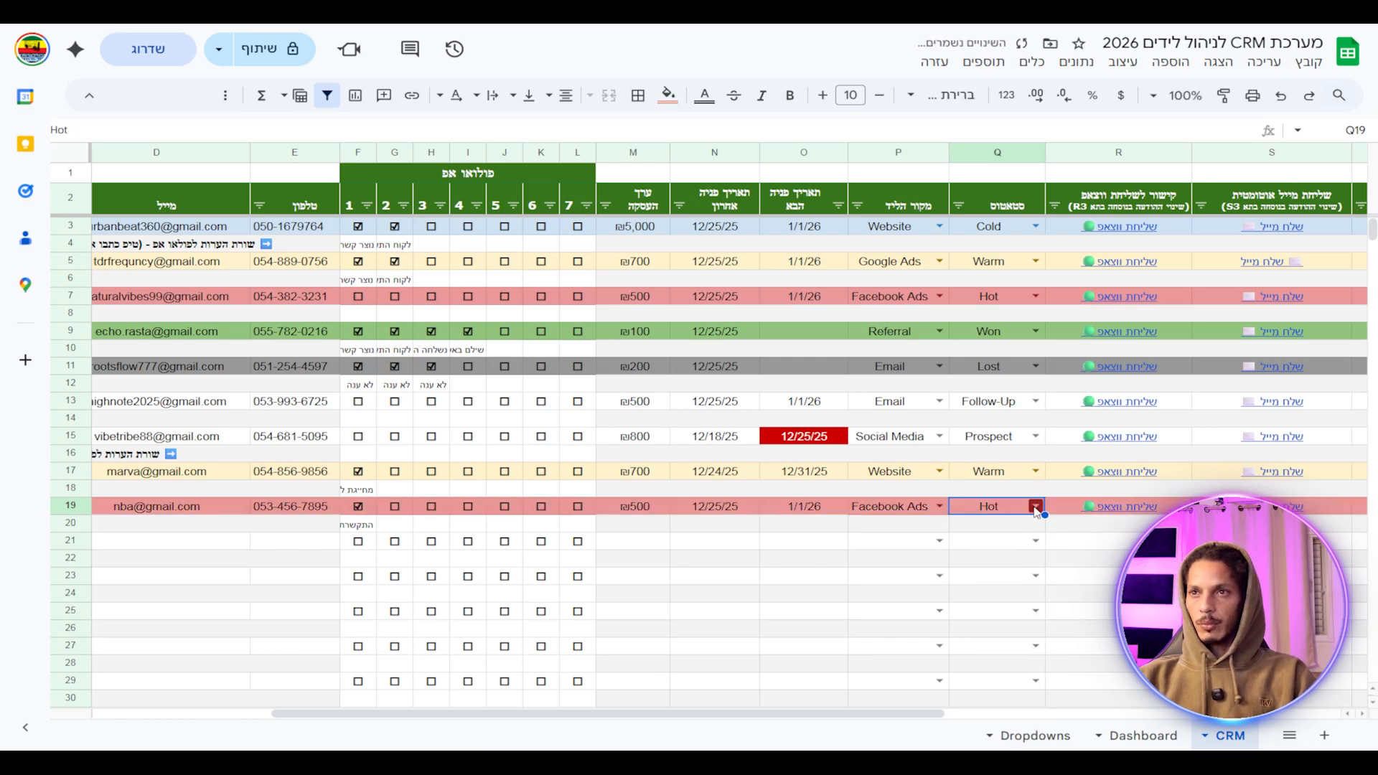
click(1036, 508)
click(1020, 617)
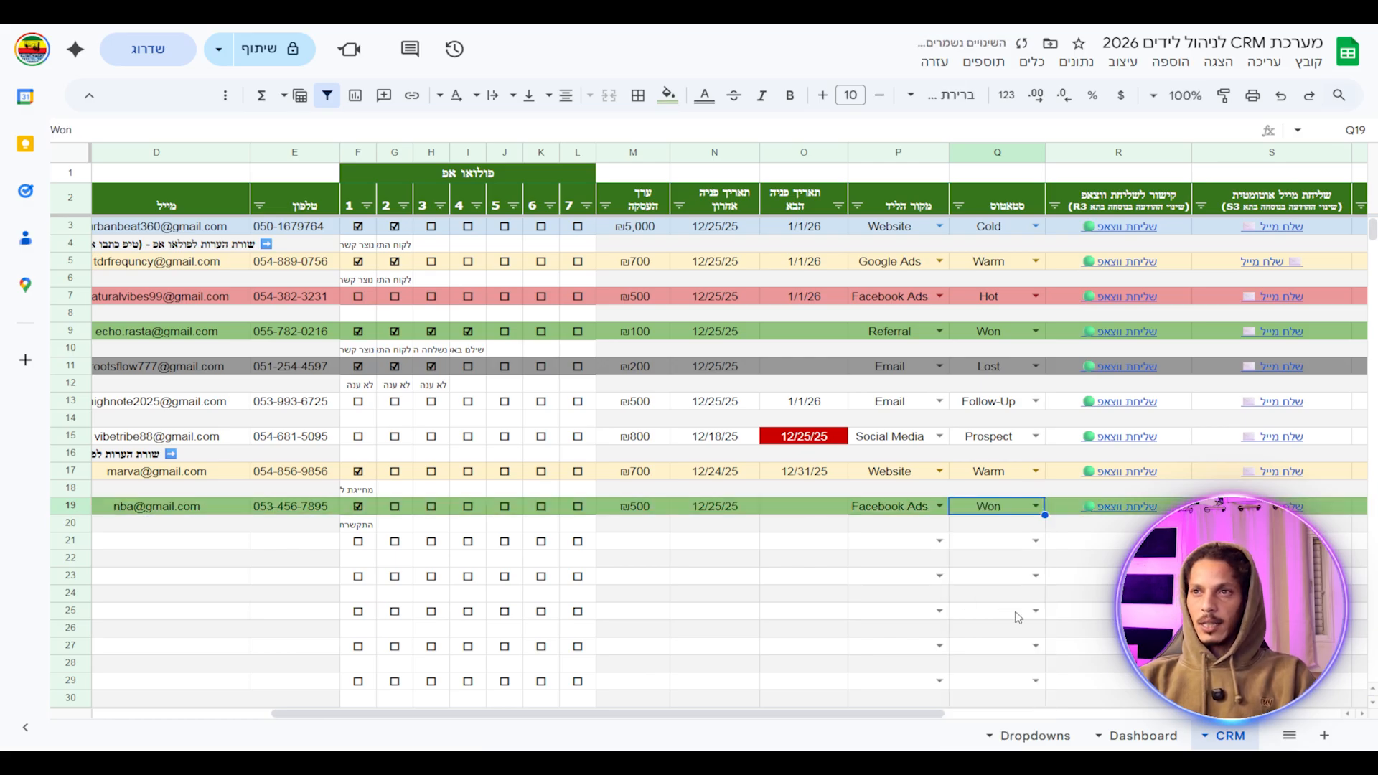
click(1036, 506)
click(1023, 640)
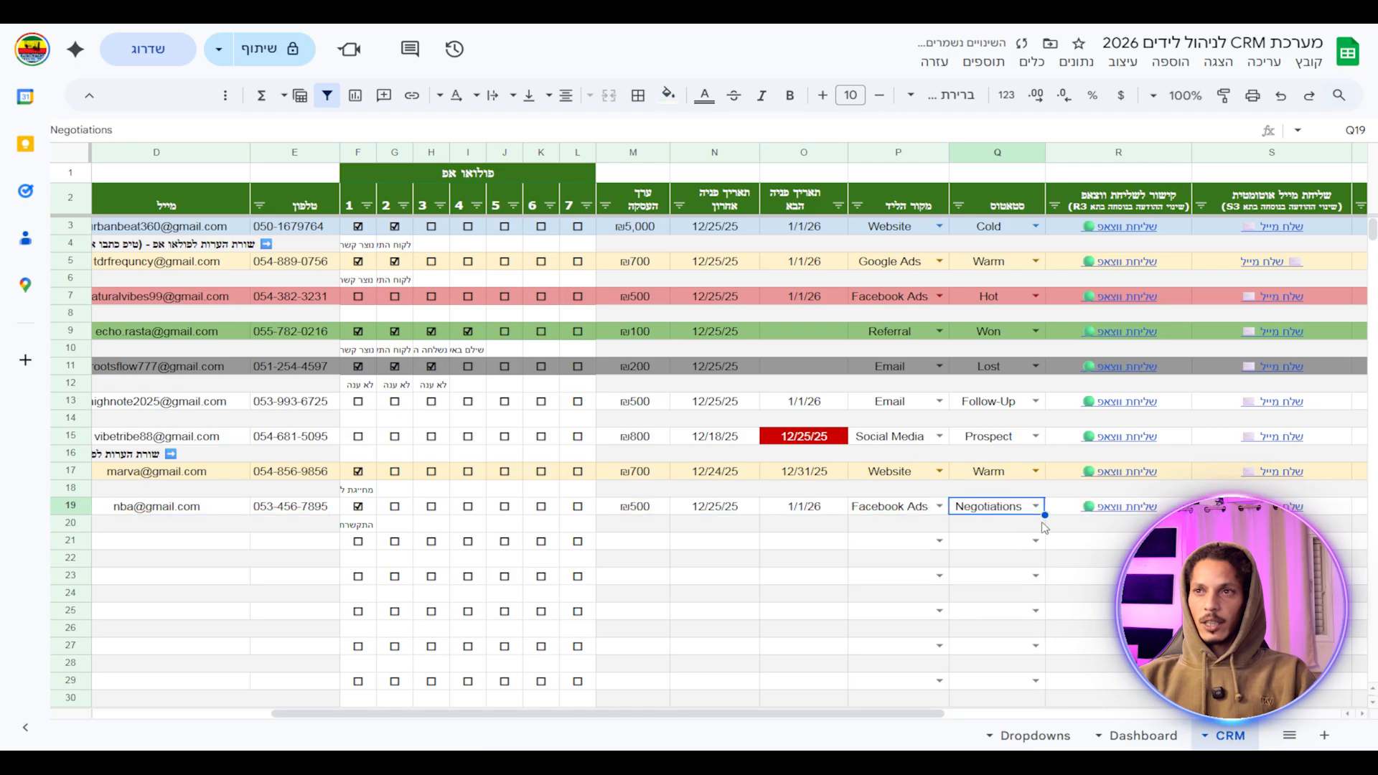
click(1036, 507)
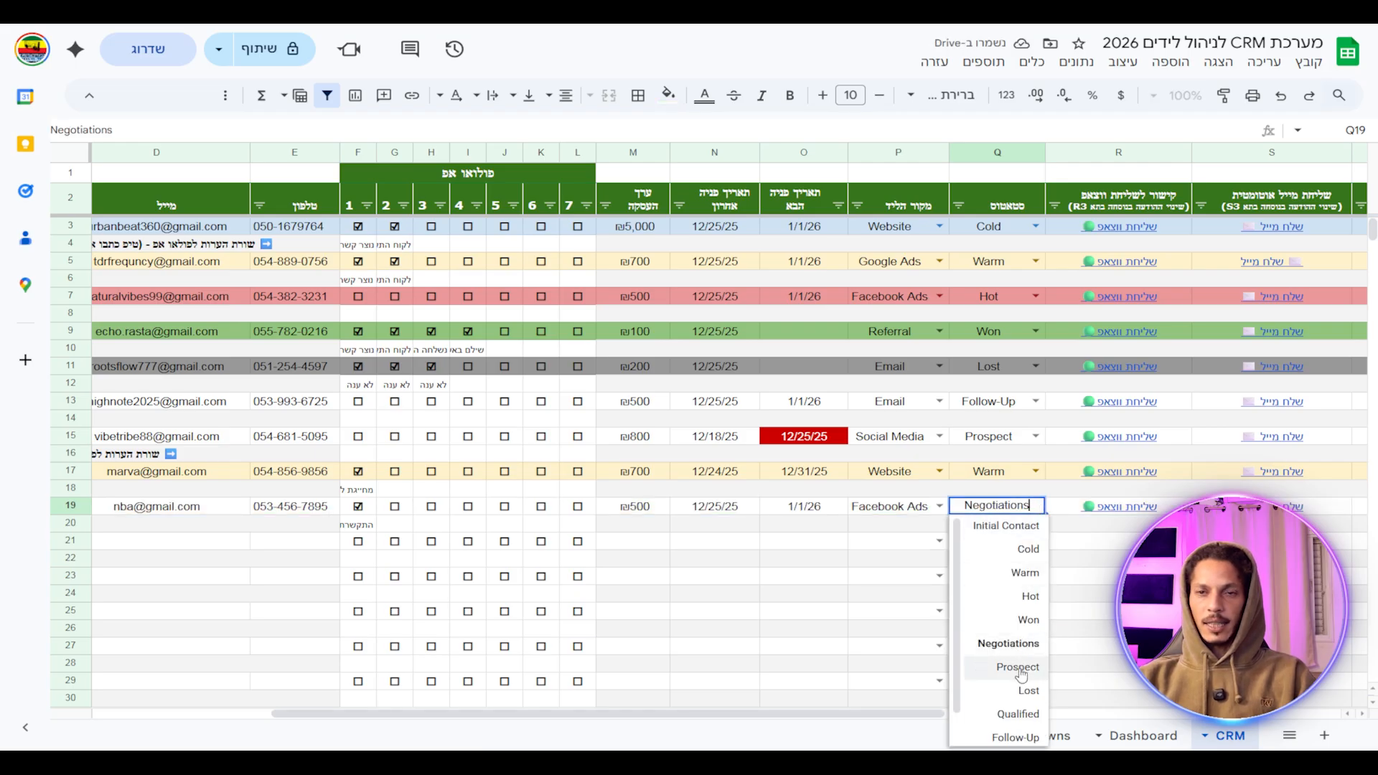
scroll(1019, 675, down, 1)
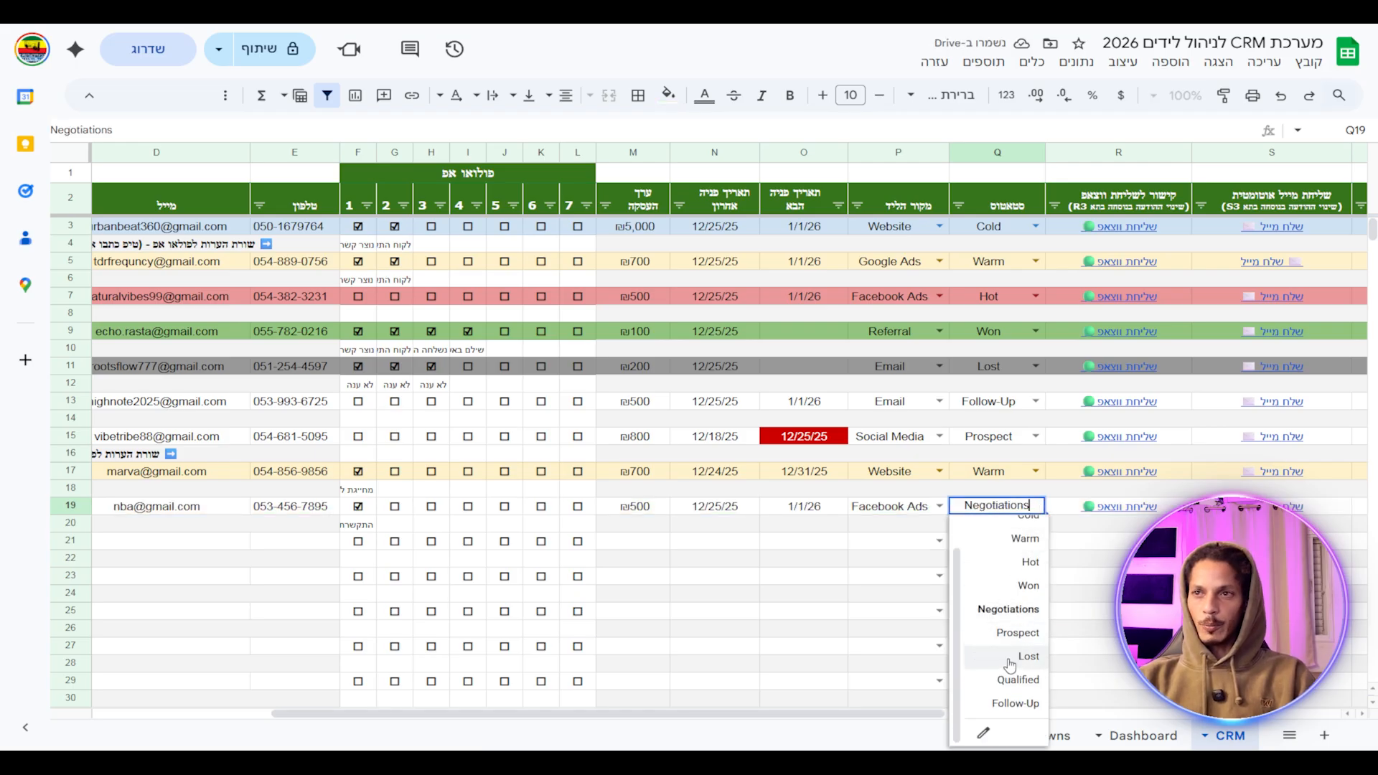
click(1028, 656)
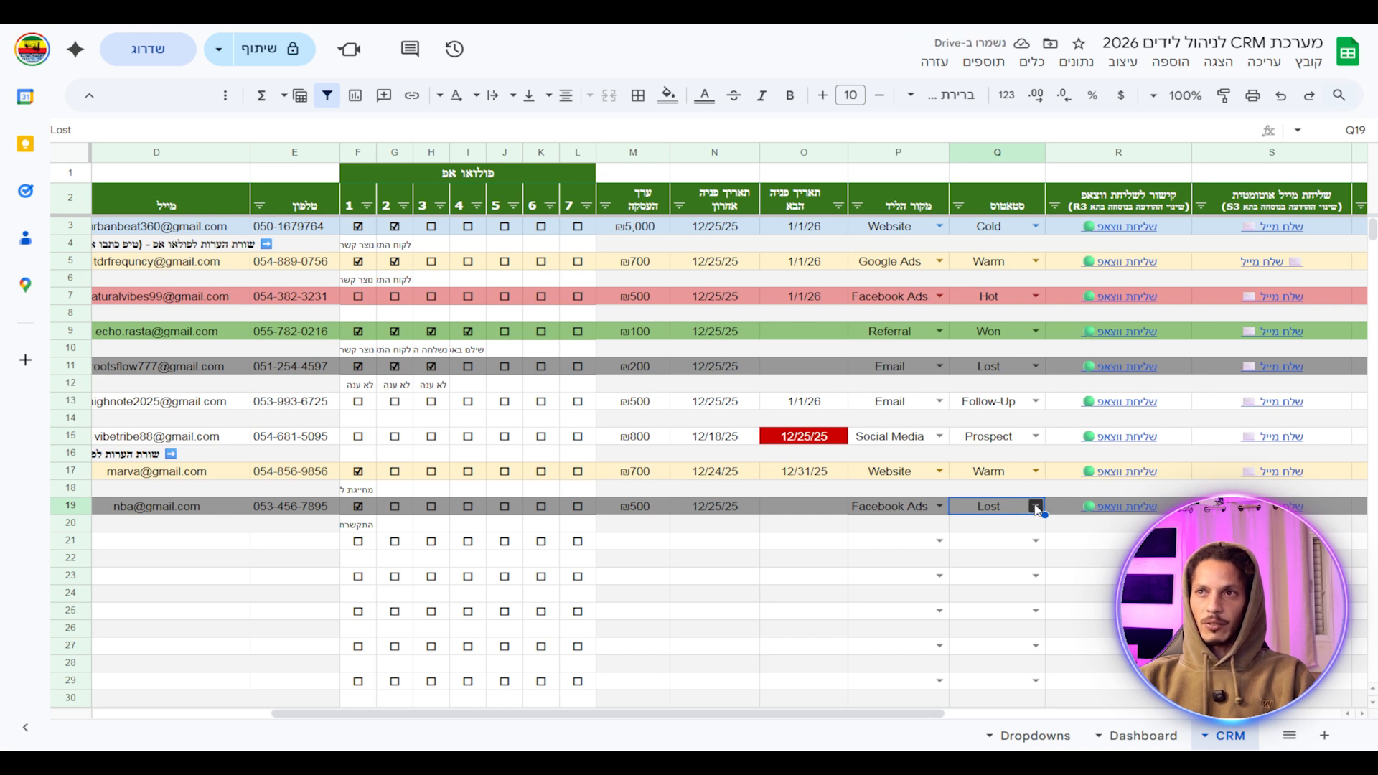
click(1036, 509)
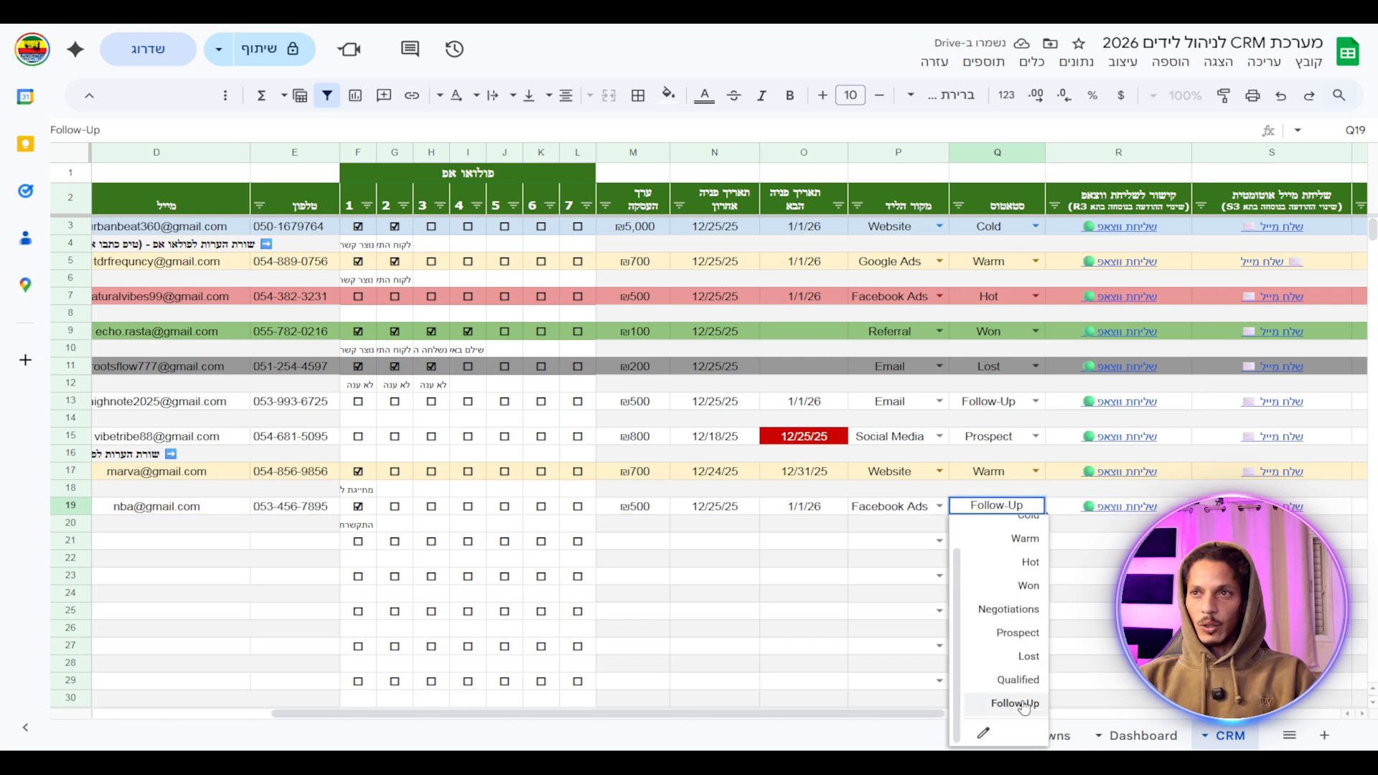
scroll(1009, 611, up, 1)
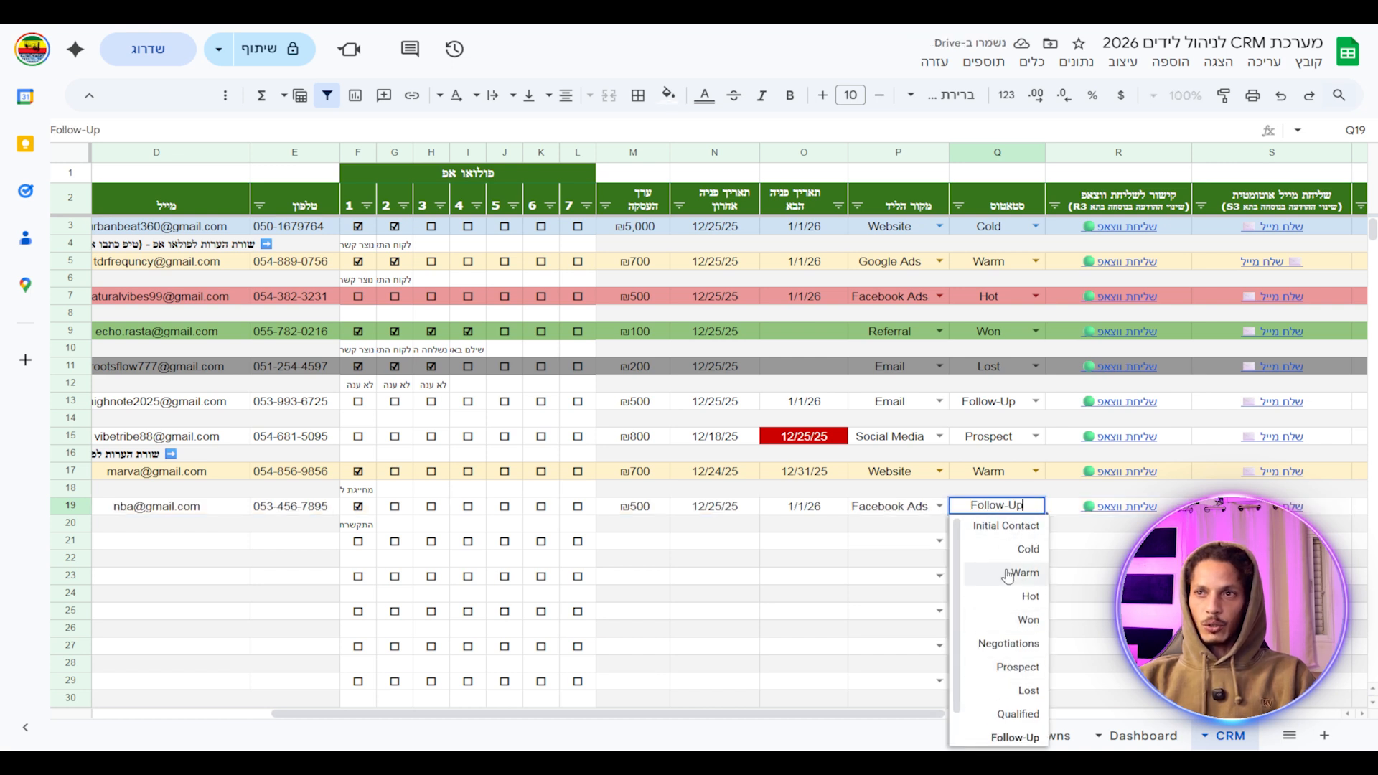
click(1025, 573)
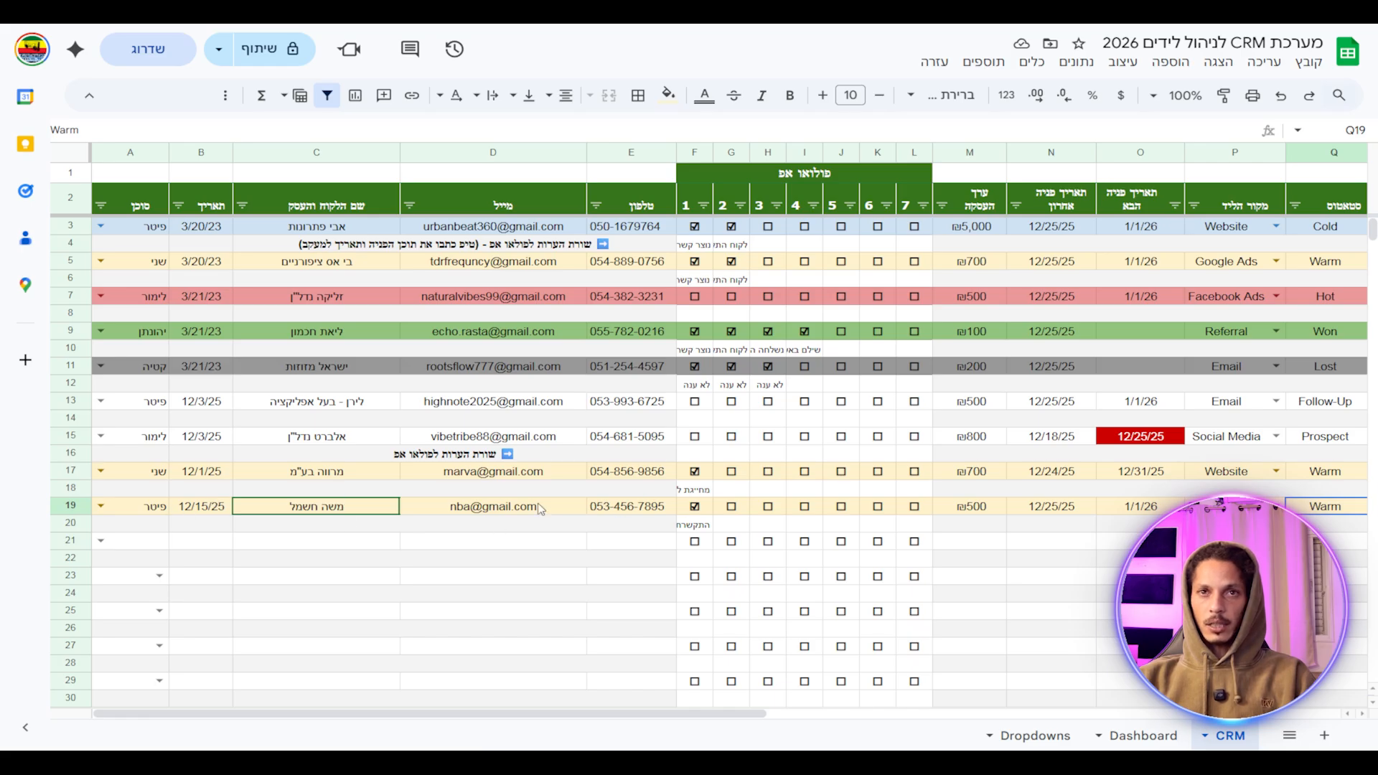
Open row 19's WhatsApp link from cell R19 to test it.
drag(688, 714, 1265, 710)
mouse_move(364, 507)
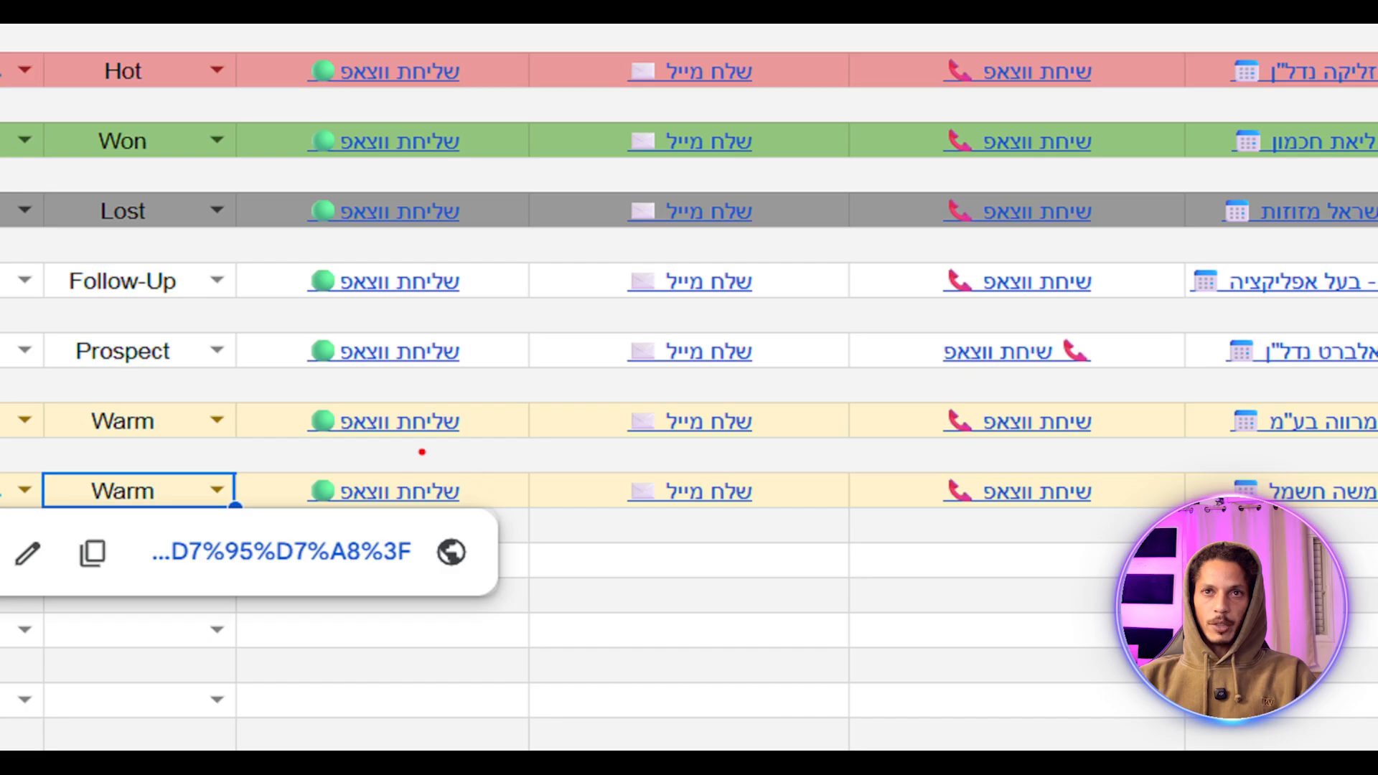
mouse_move(422, 451)
mouse_down()
mouse_move(417, 367)
mouse_move(286, 441)
mouse_up()
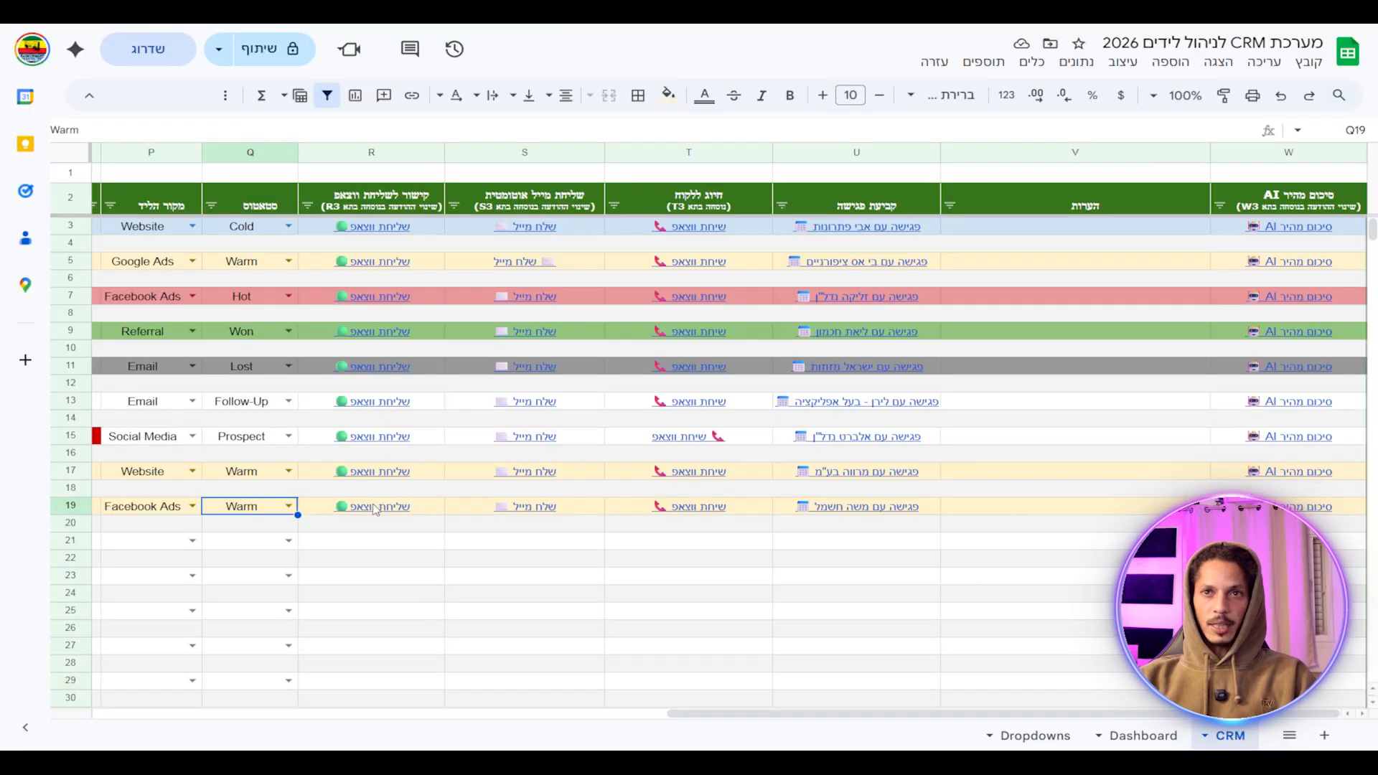
mouse_move(374, 510)
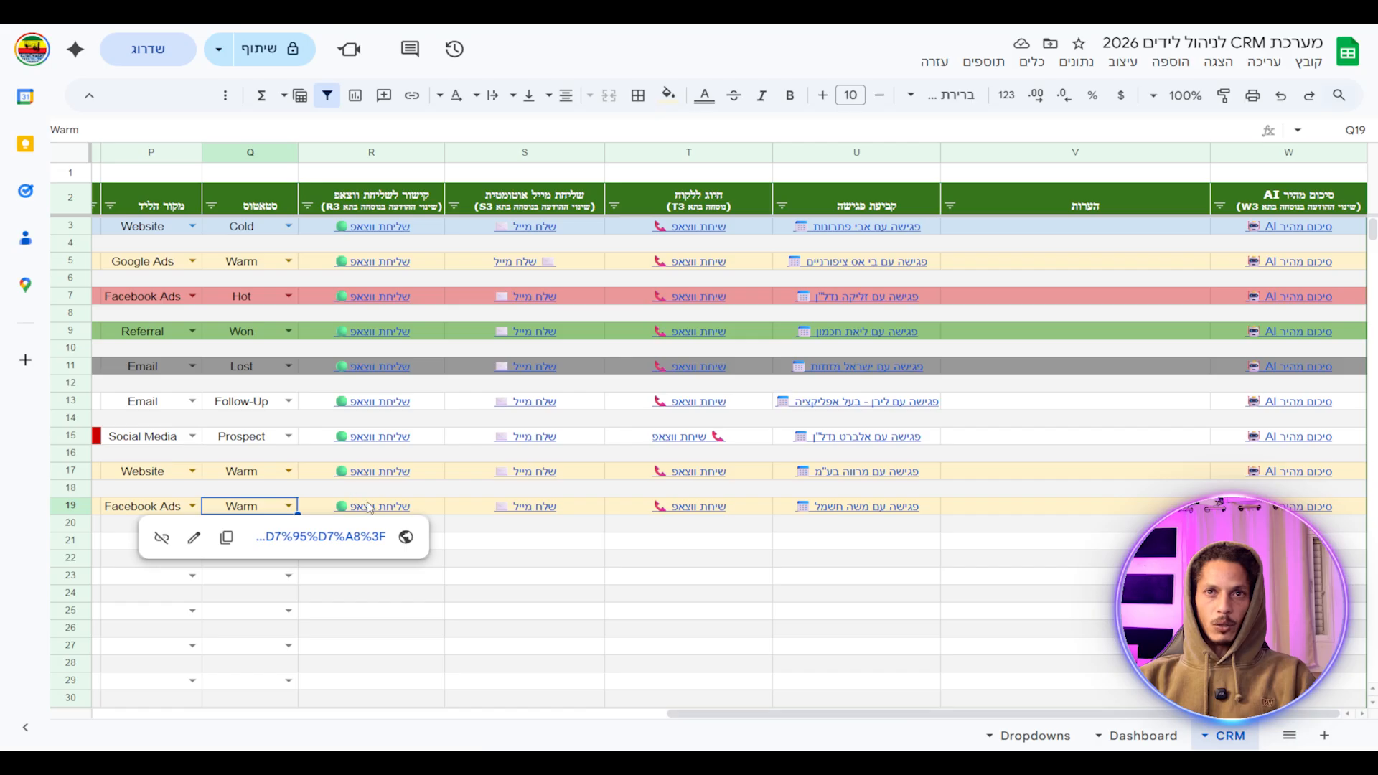
click(381, 510)
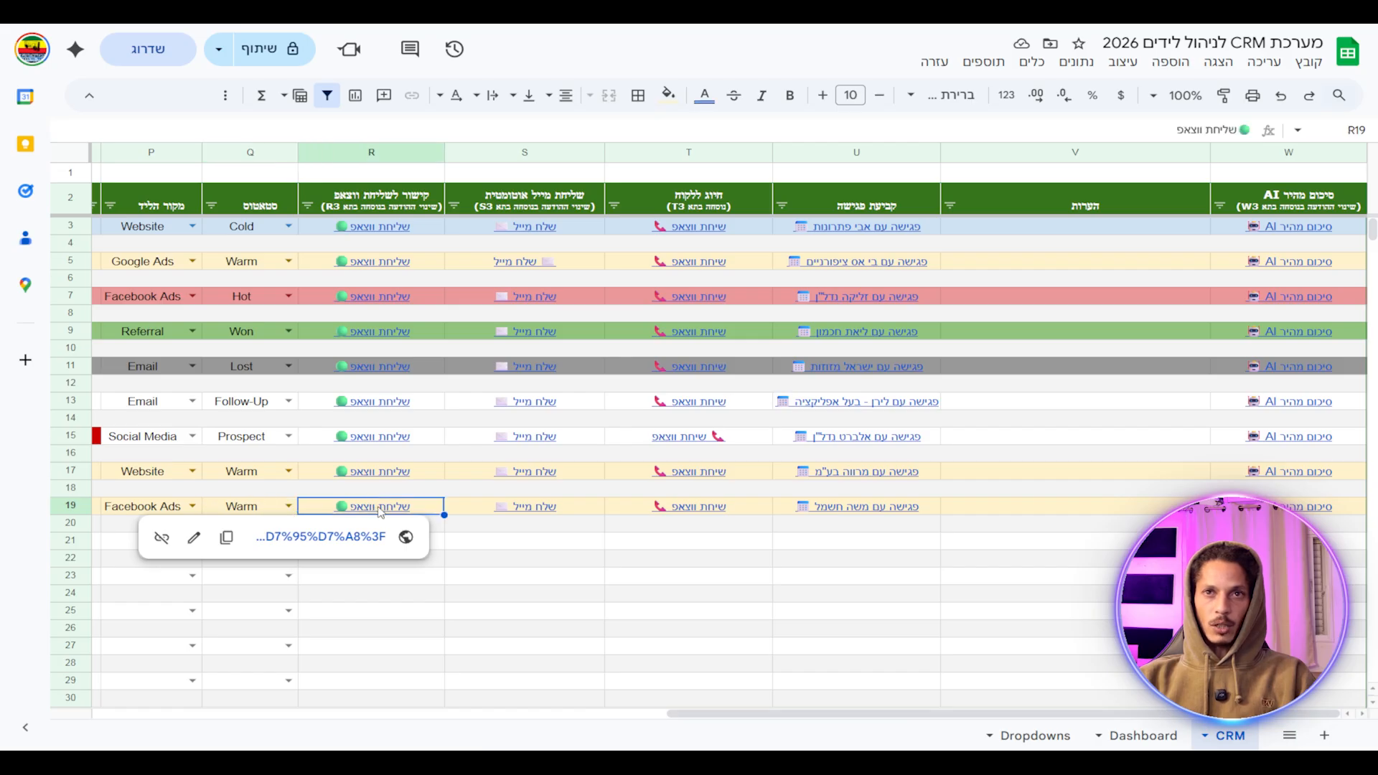
click(352, 538)
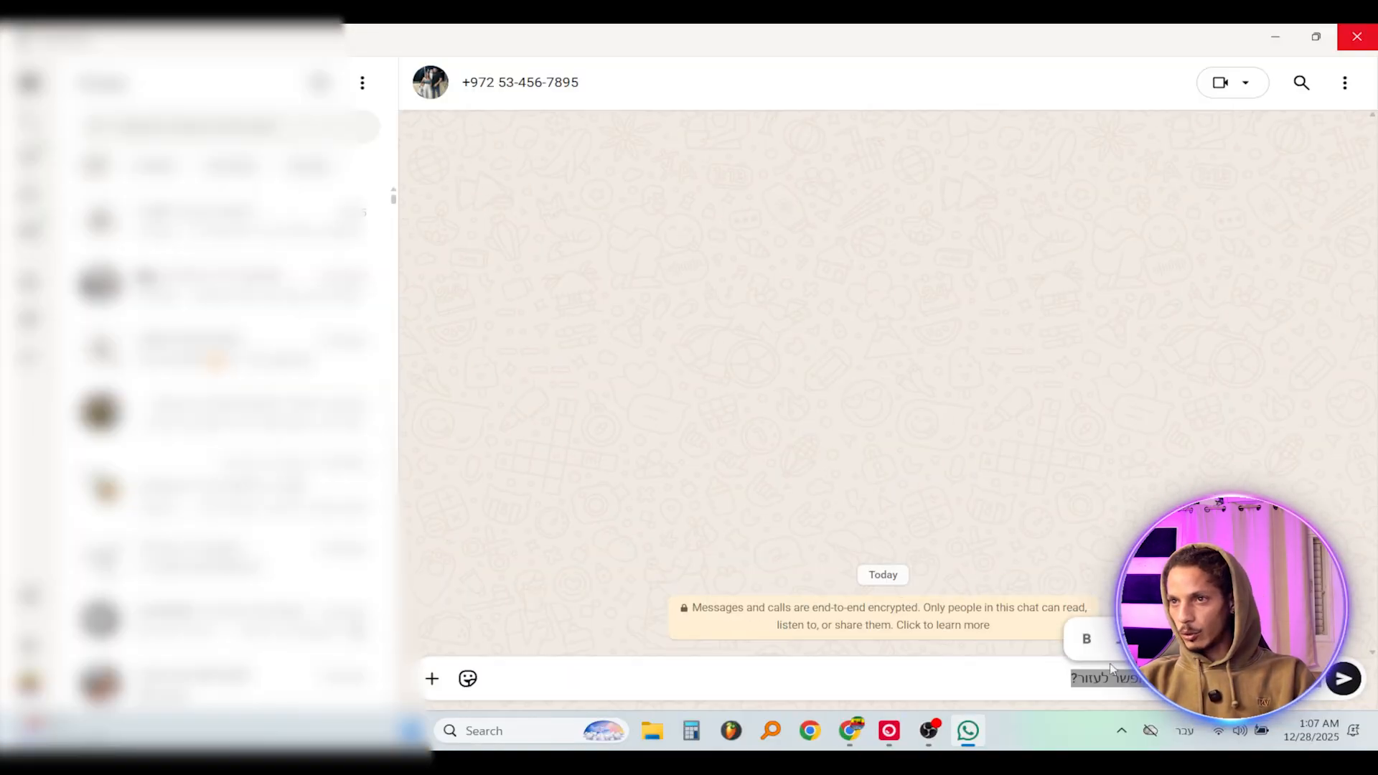
Review the lead's prefilled Hebrew greeting in the WhatsApp chat without sending it.
click(789, 708)
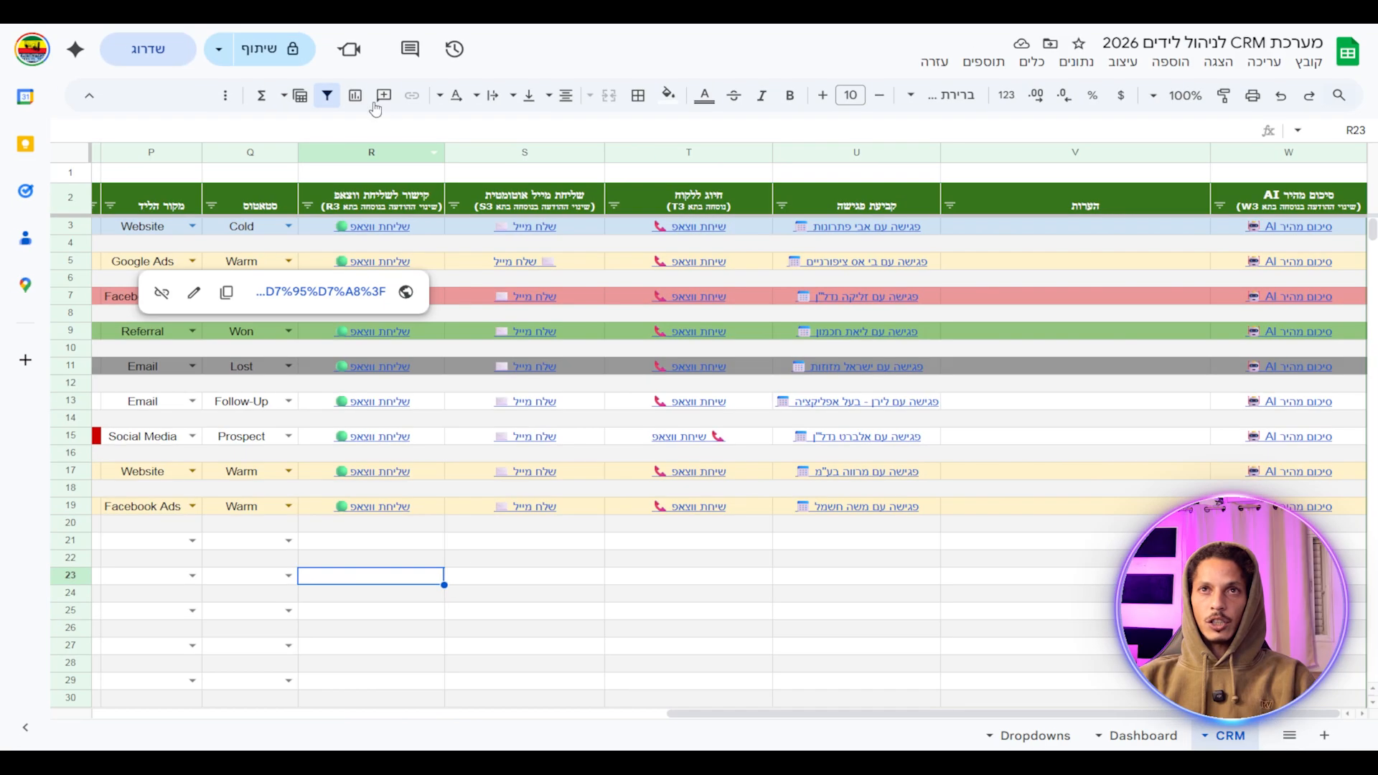
Inspect the R3 ARRAYFORMULA and its ENCODEURL greeting text, leaving it unchanged.
double_click(420, 226)
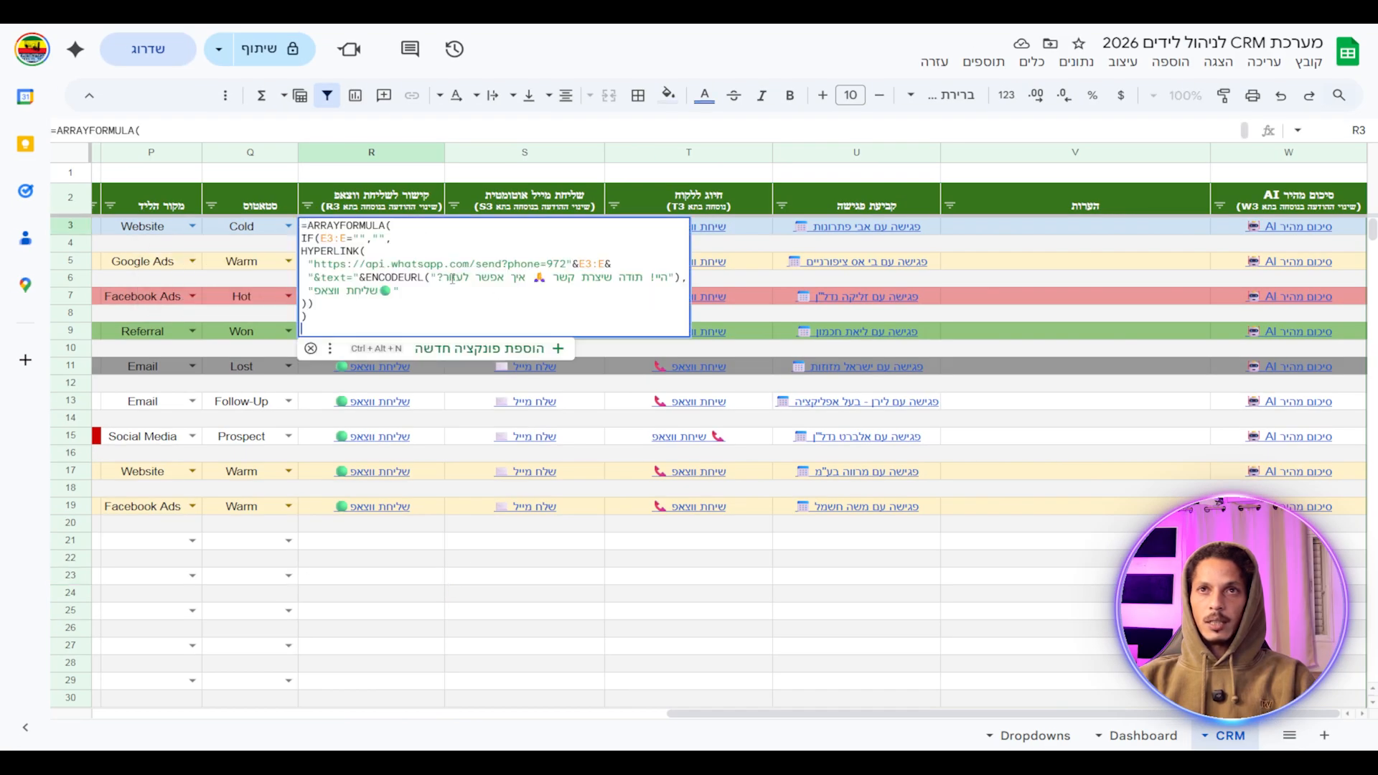
drag(438, 278, 668, 284)
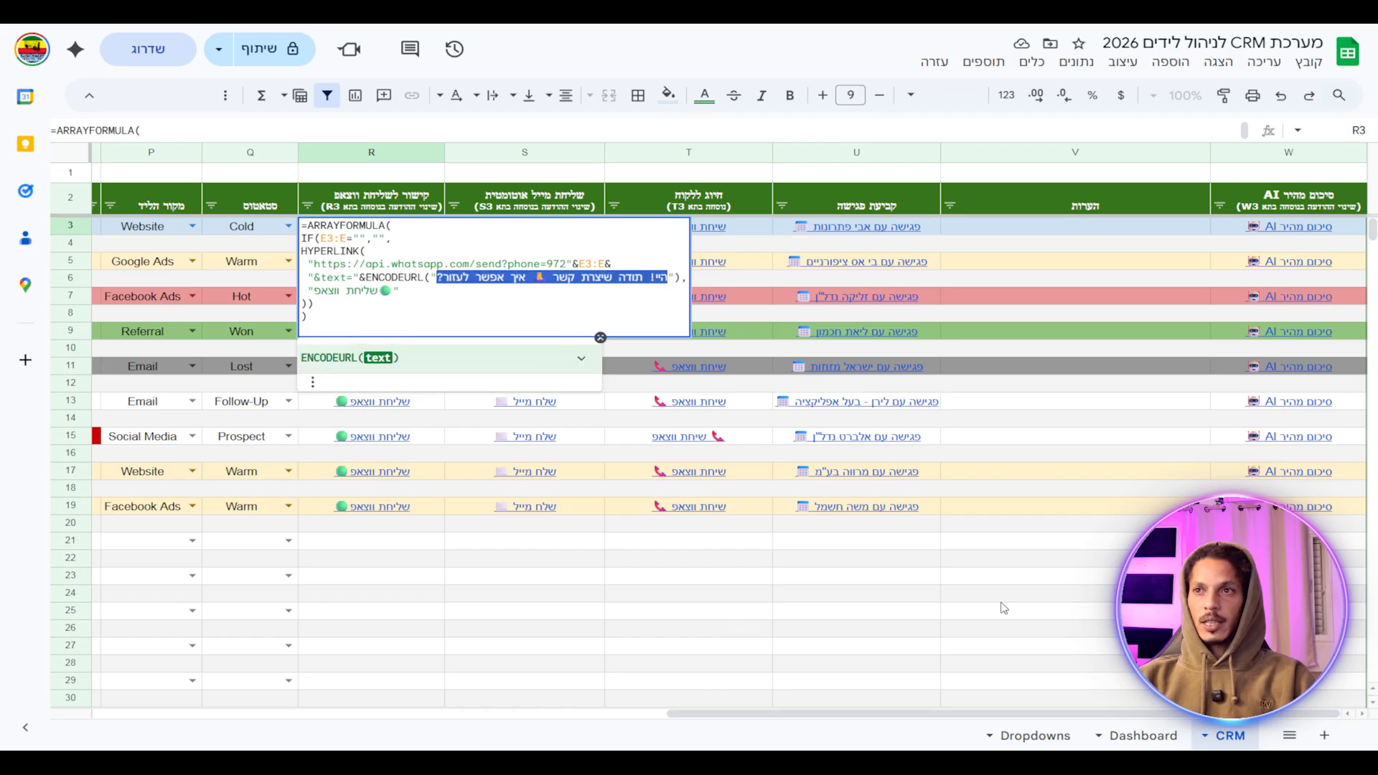
click(946, 597)
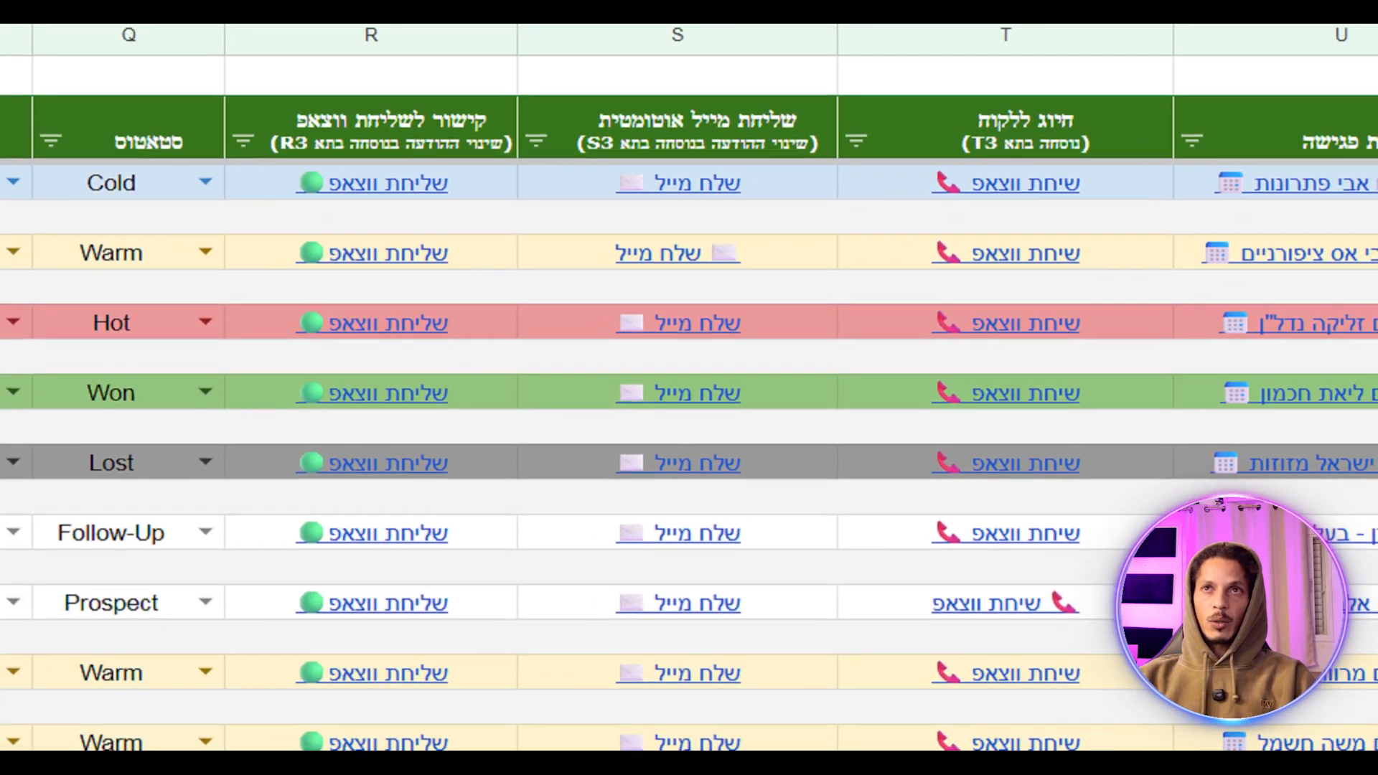
Select row 19's email link cell S19 to show its link card.
mouse_move(371, 279)
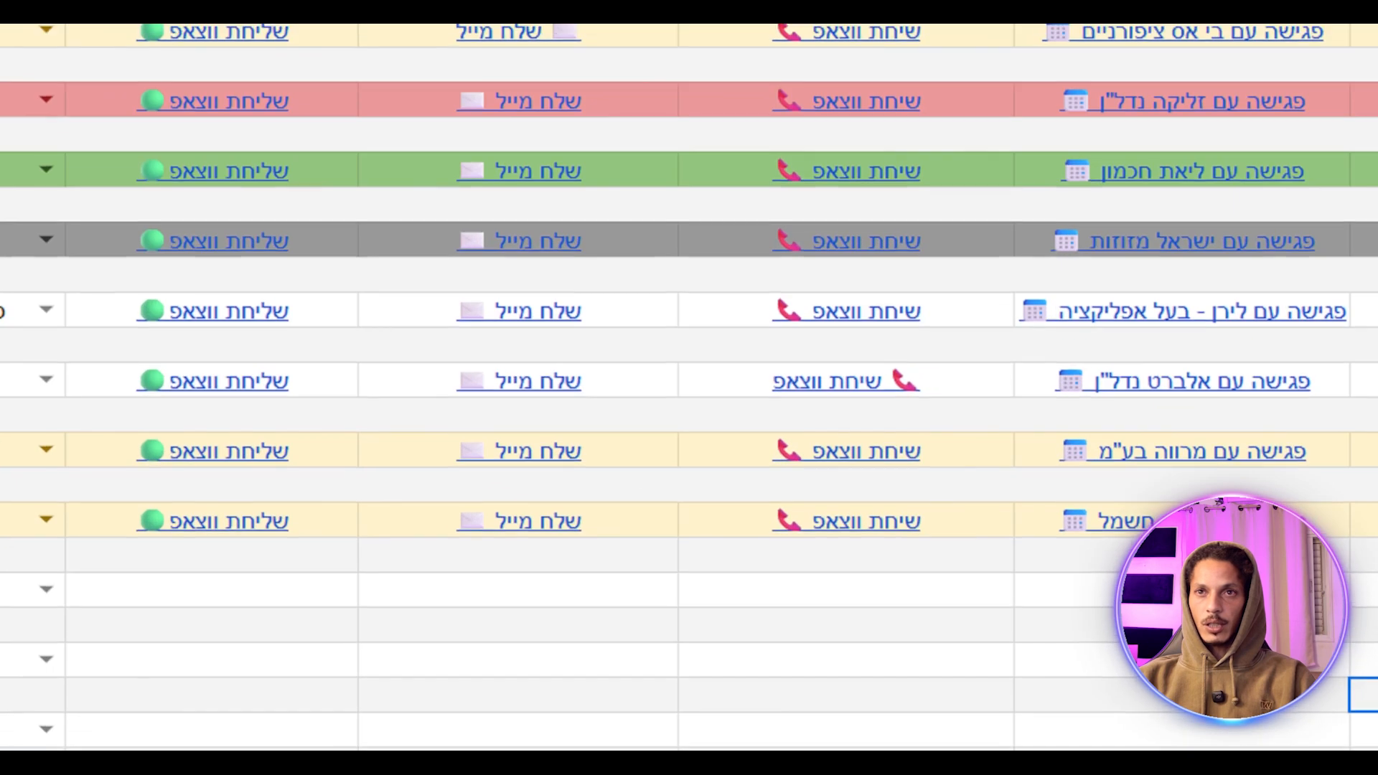
mouse_move(528, 489)
mouse_down()
mouse_move(474, 501)
mouse_move(523, 468)
mouse_up()
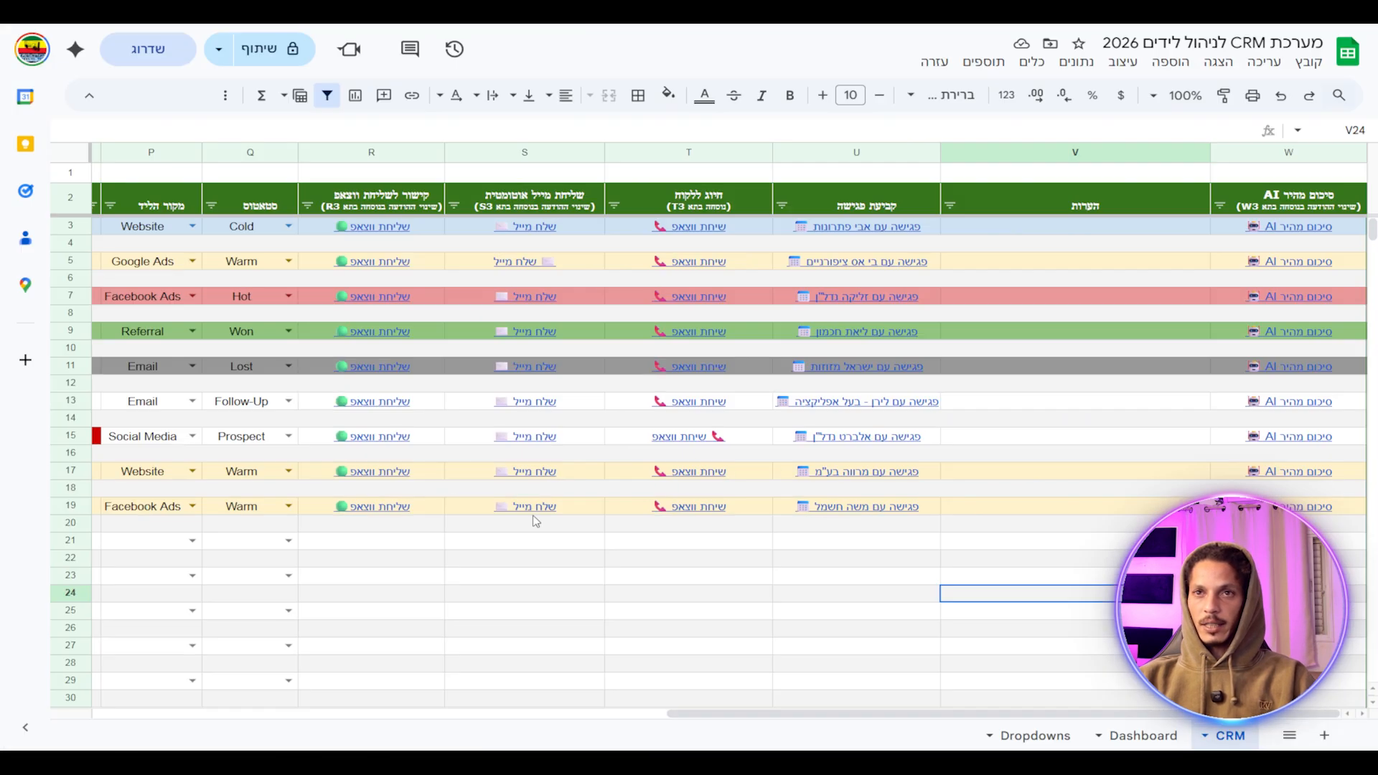
click(535, 511)
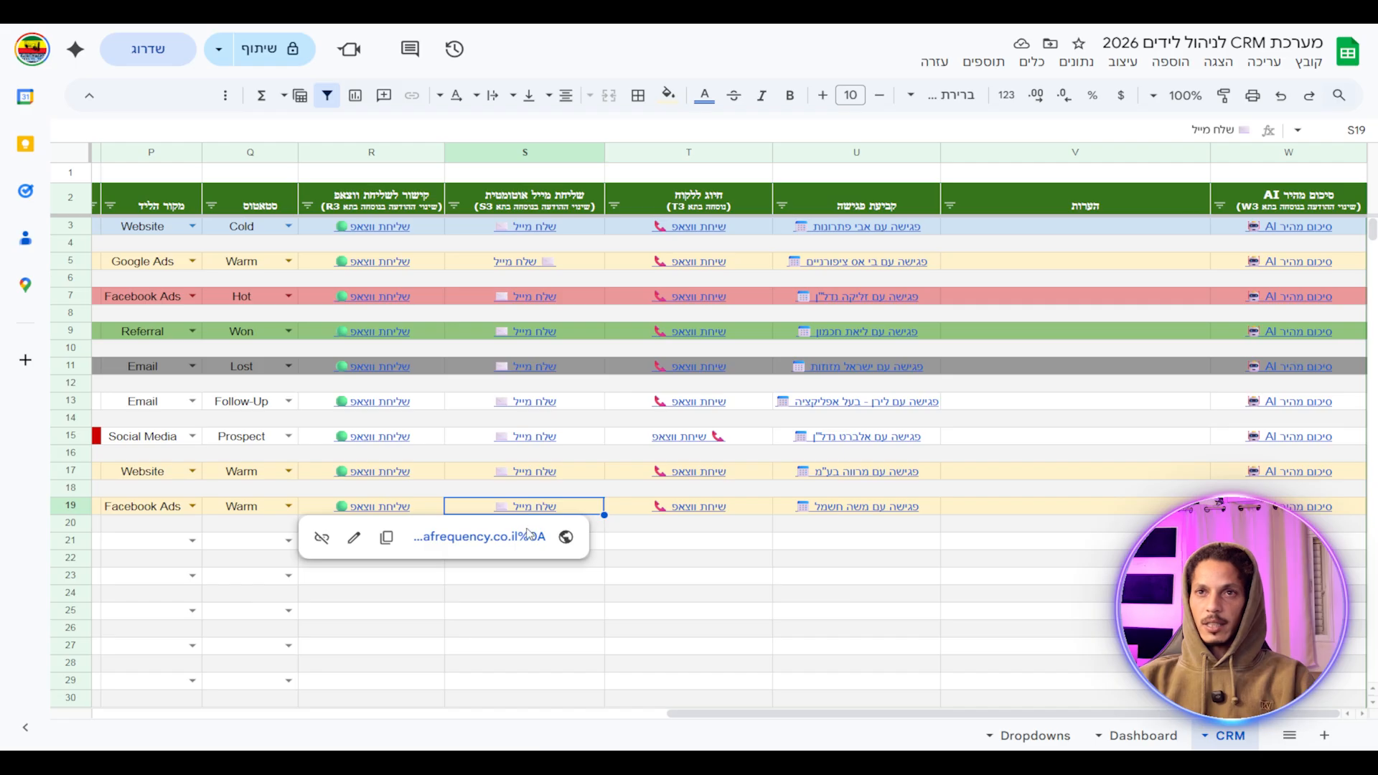
Test row 19's email link, check the Gmail draft's recipient, then discard the draft.
click(527, 536)
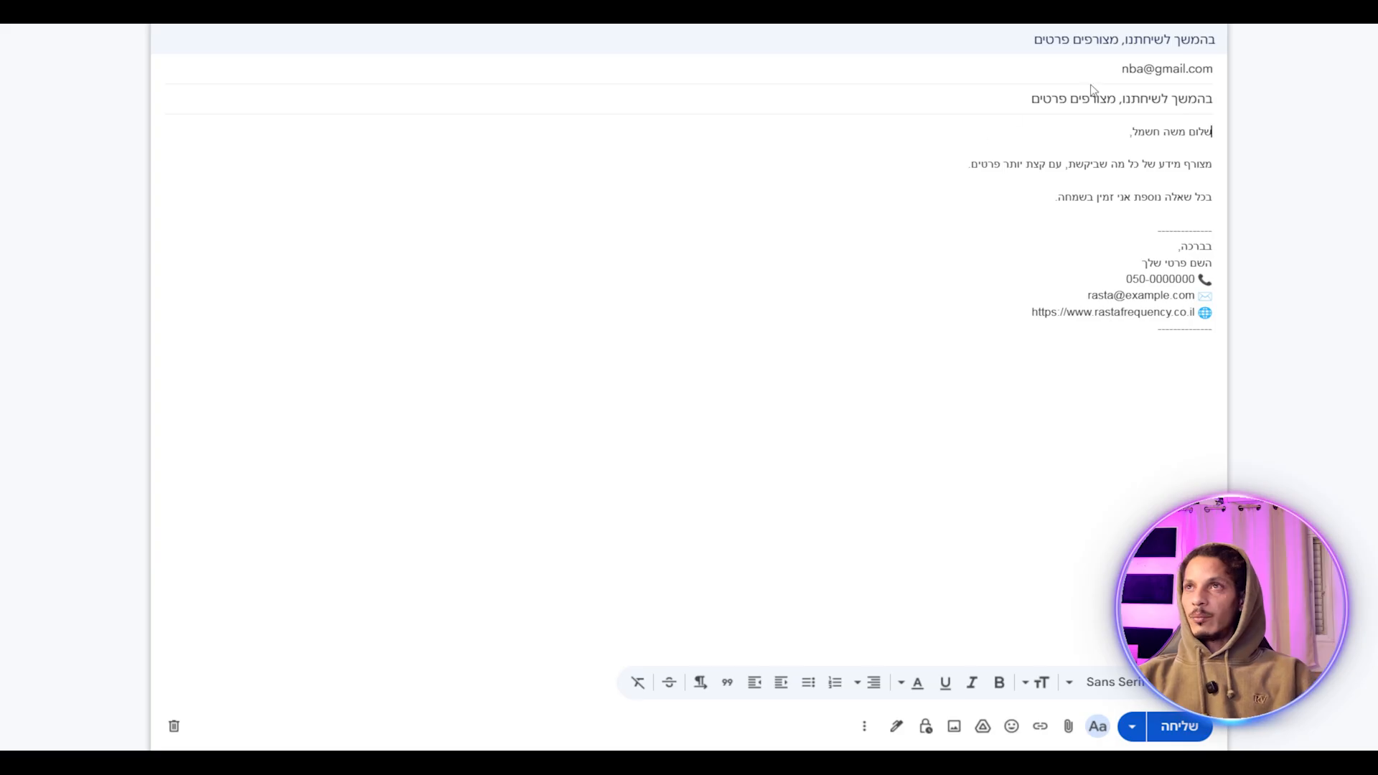
click(1112, 71)
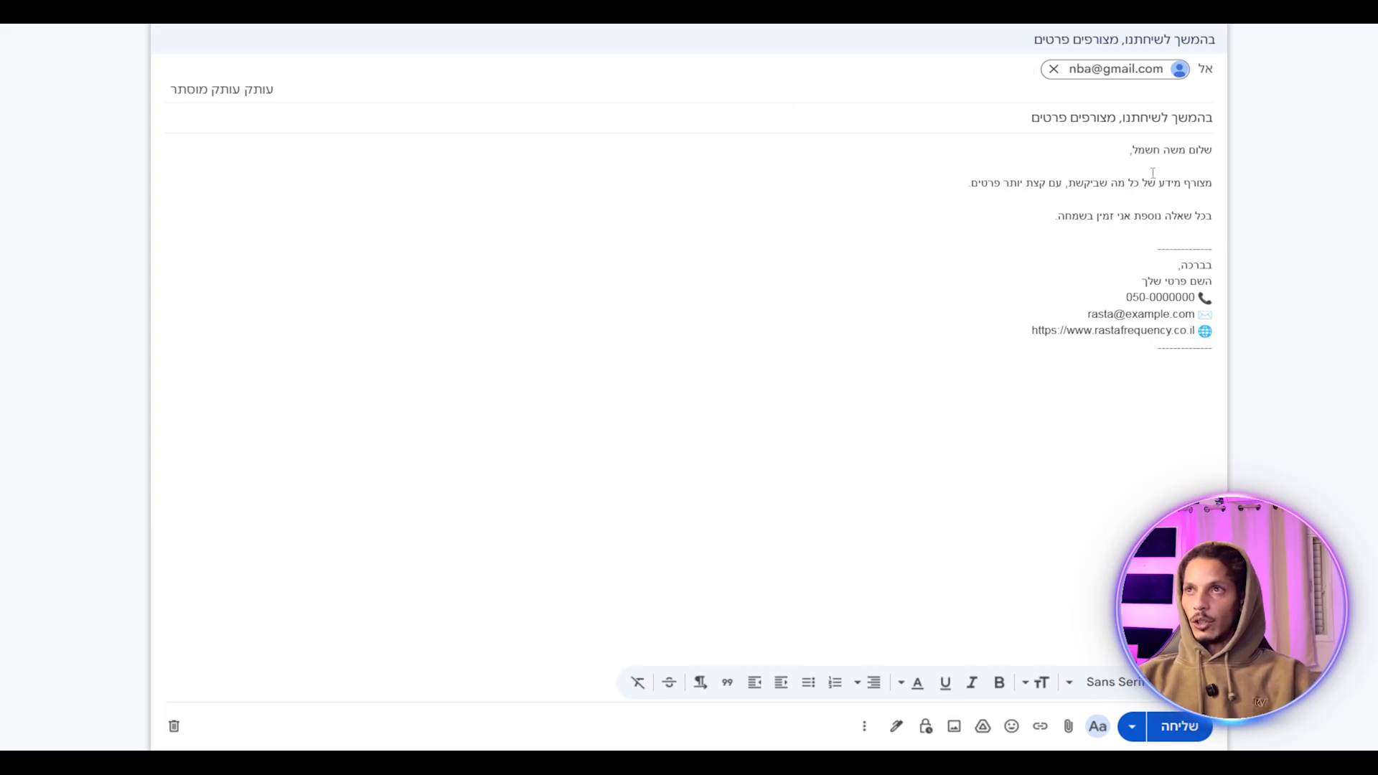
click(173, 726)
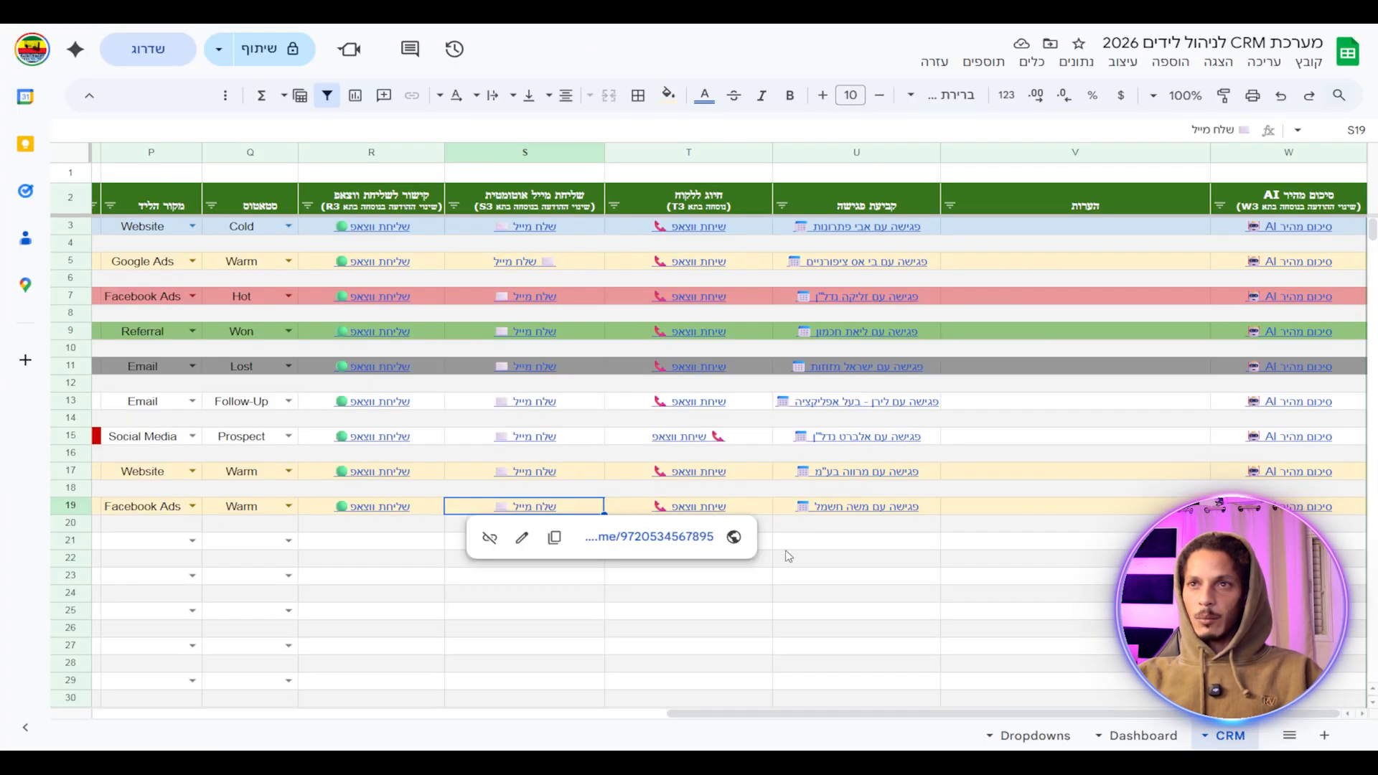
Open row 19's meeting-scheduling link from U19 in Google Calendar.
click(957, 581)
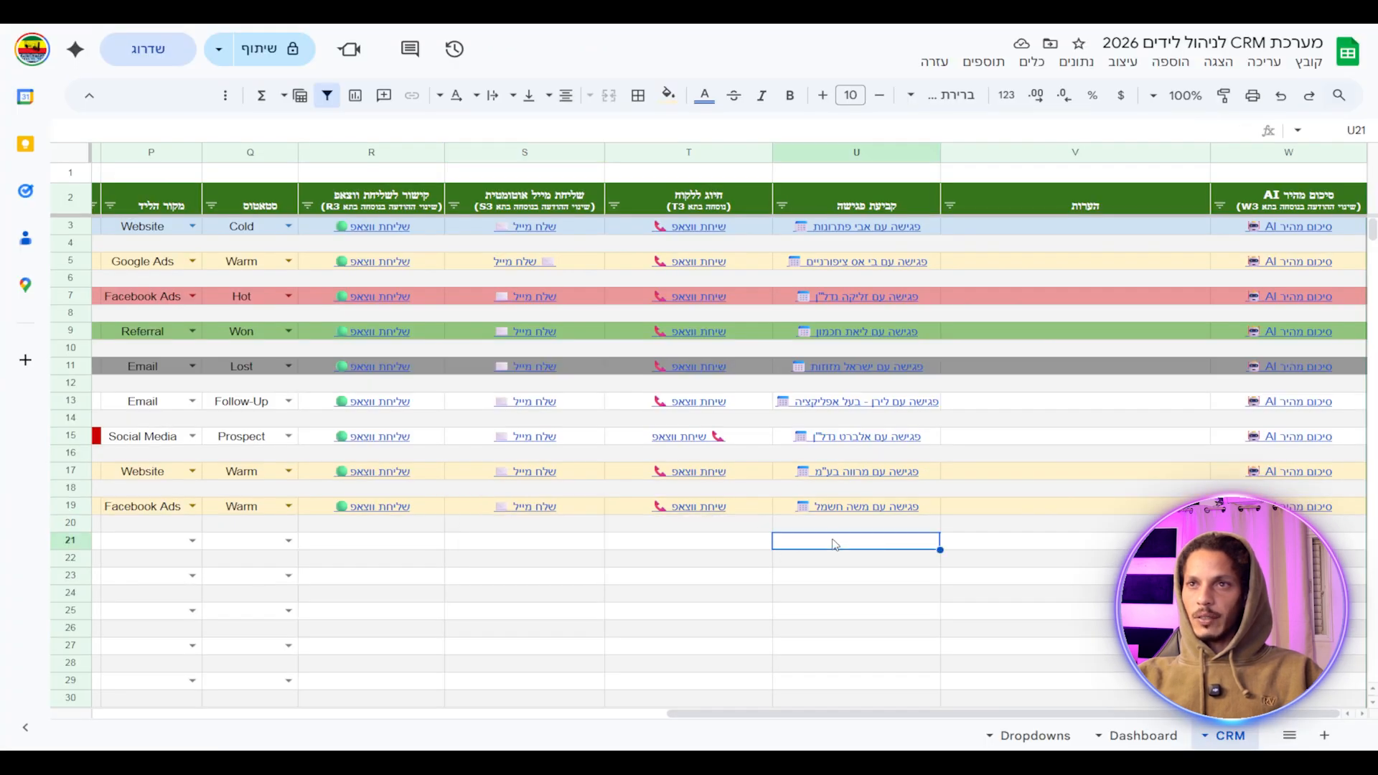
mouse_move(702, 510)
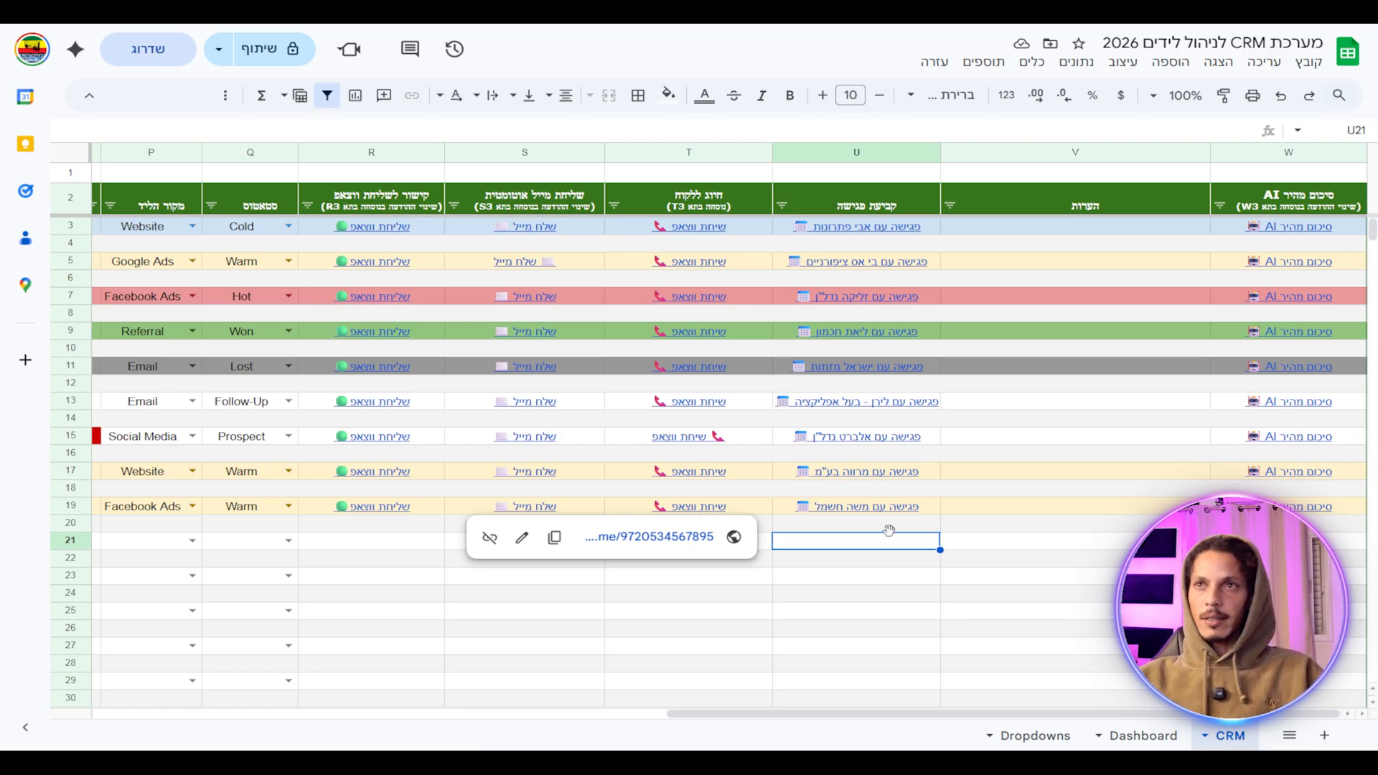
click(951, 537)
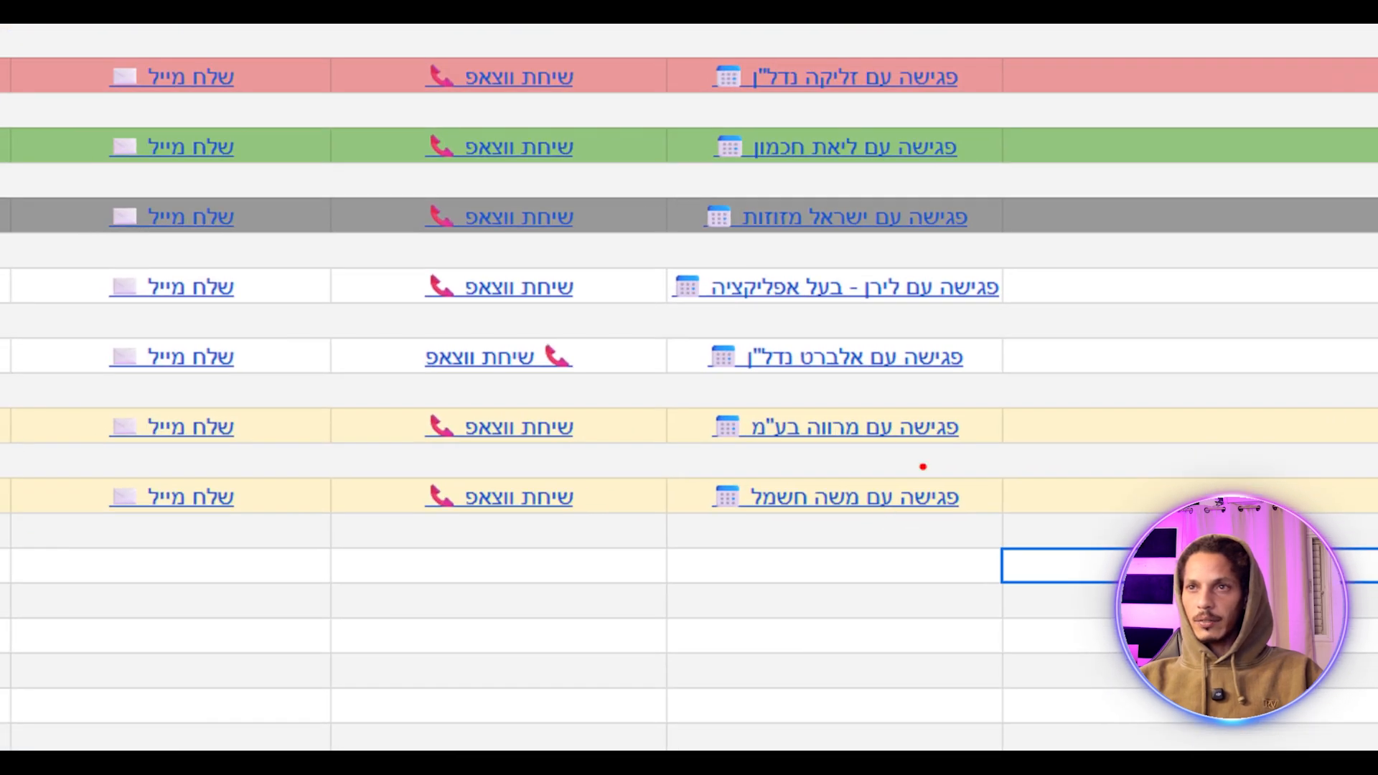
mouse_move(923, 467)
mouse_down()
mouse_move(695, 476)
mouse_move(844, 581)
mouse_move(940, 441)
mouse_move(808, 446)
mouse_up()
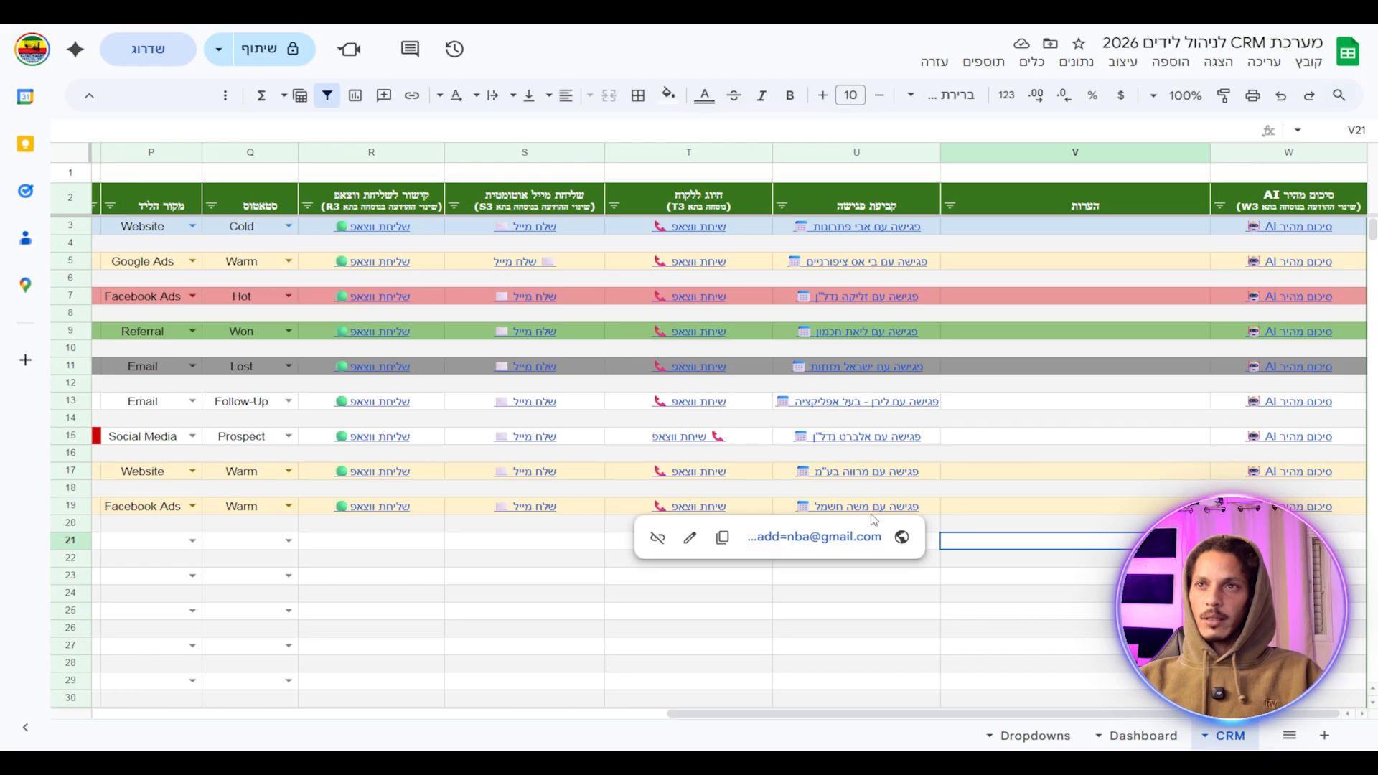
click(846, 536)
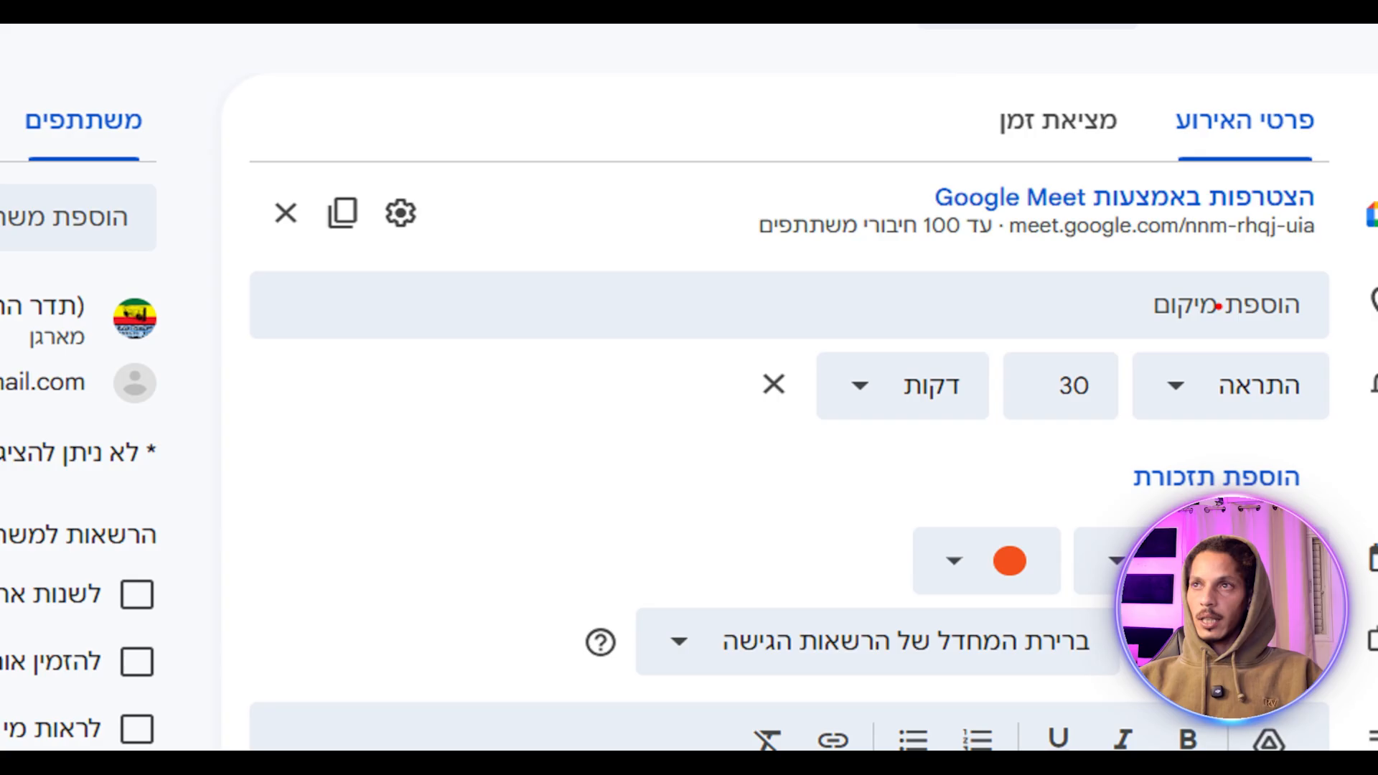
Review the prefilled 28 December 2025 Calendar meeting with its Google Meet link, then return to the sheet.
mouse_move(1236, 260)
mouse_down()
mouse_move(492, 475)
mouse_move(1068, 281)
mouse_up()
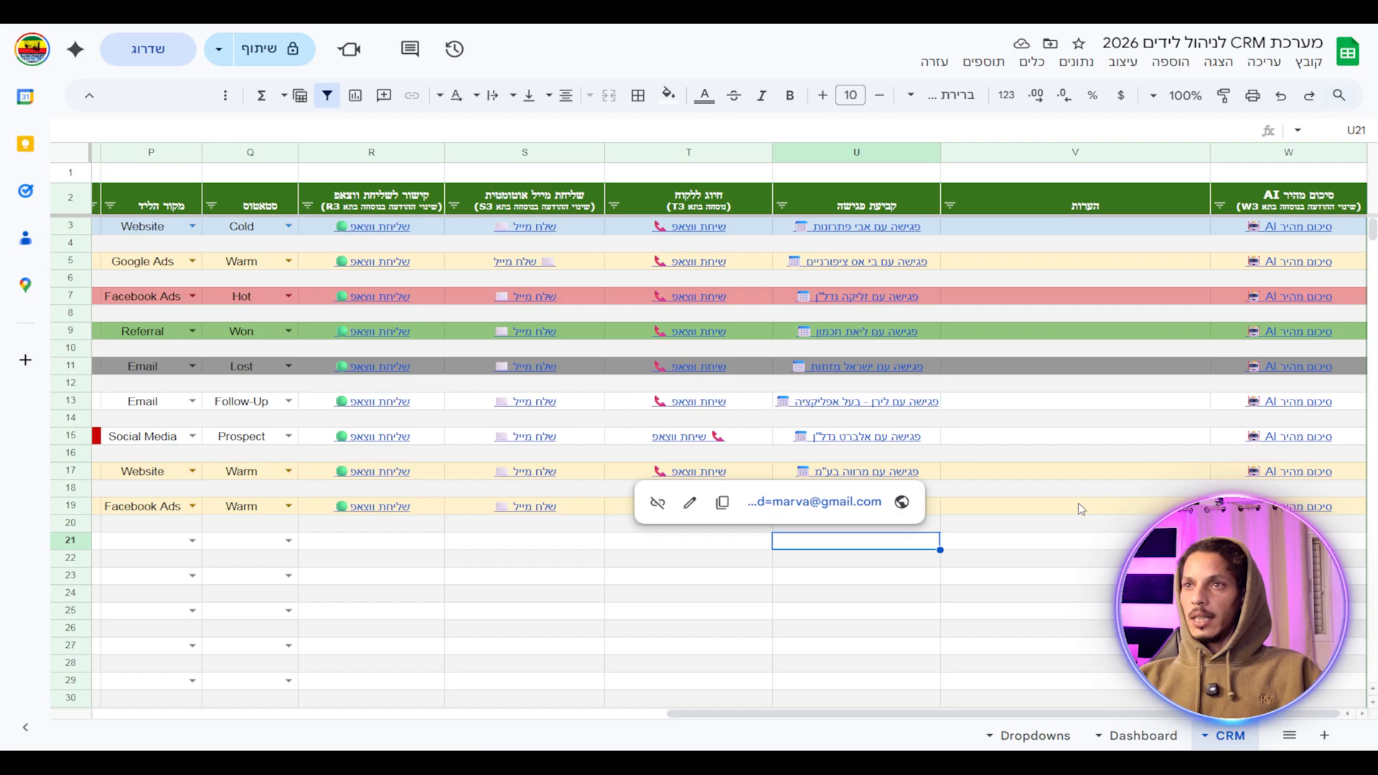
Write a note in V19 that the lead needs videos and a sponsored Google campaign.
click(1035, 511)
click(1024, 545)
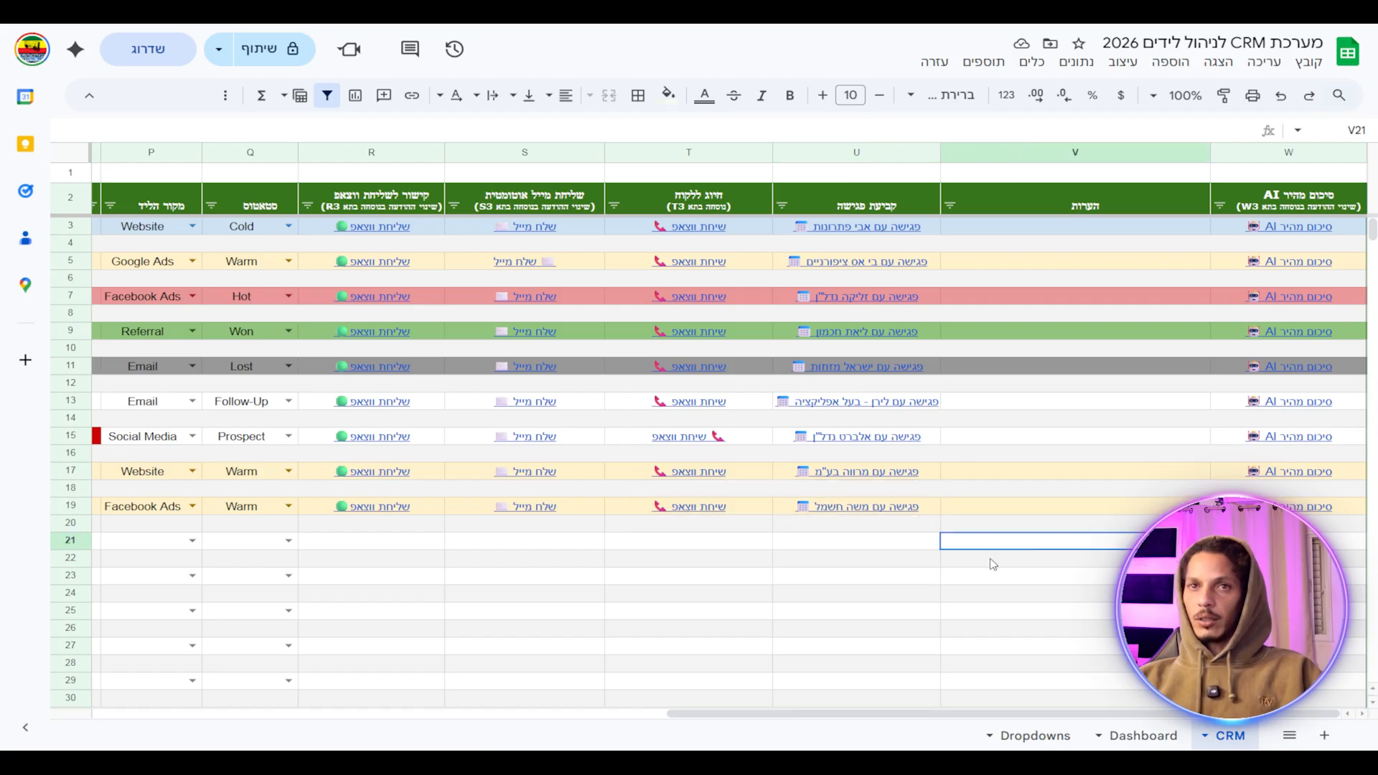
drag(857, 713, 901, 741)
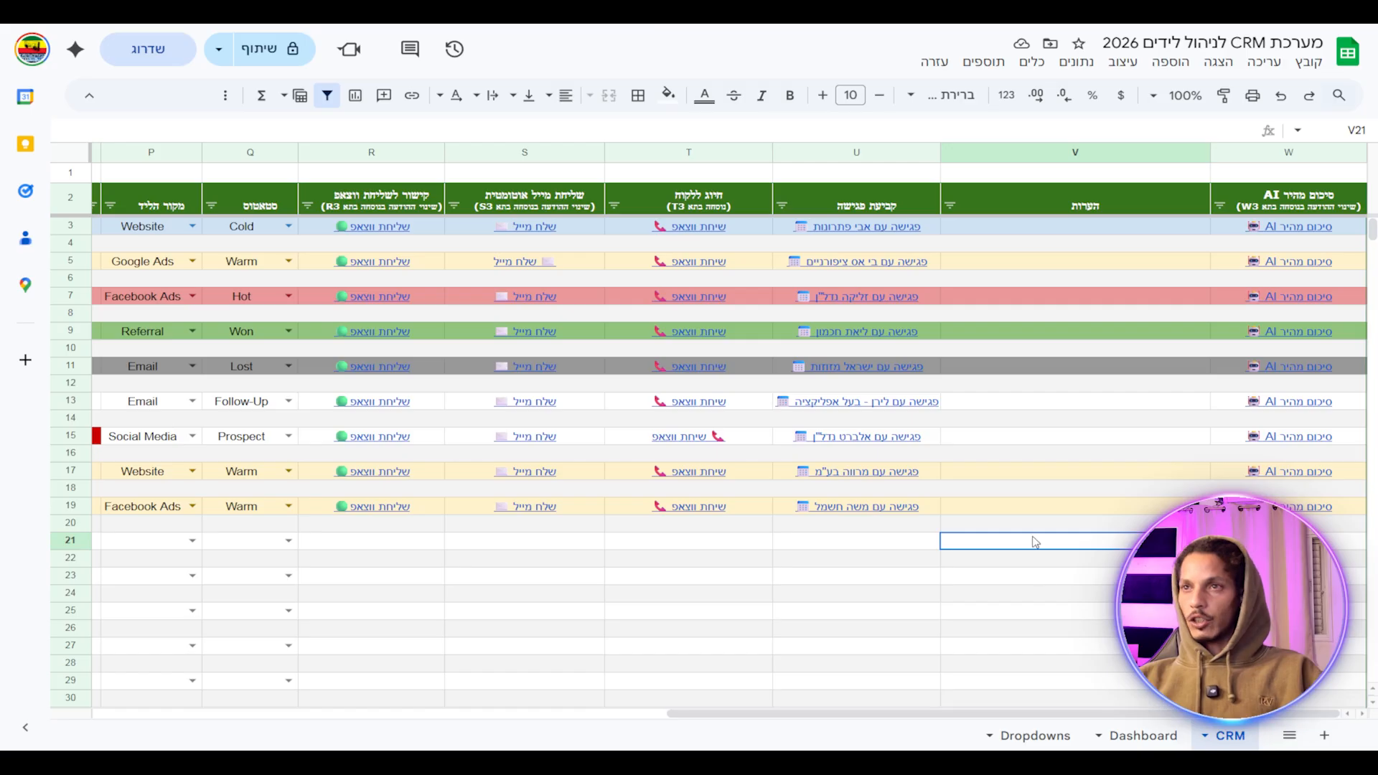
click(1043, 512)
double_click(1080, 509)
text(דיב)
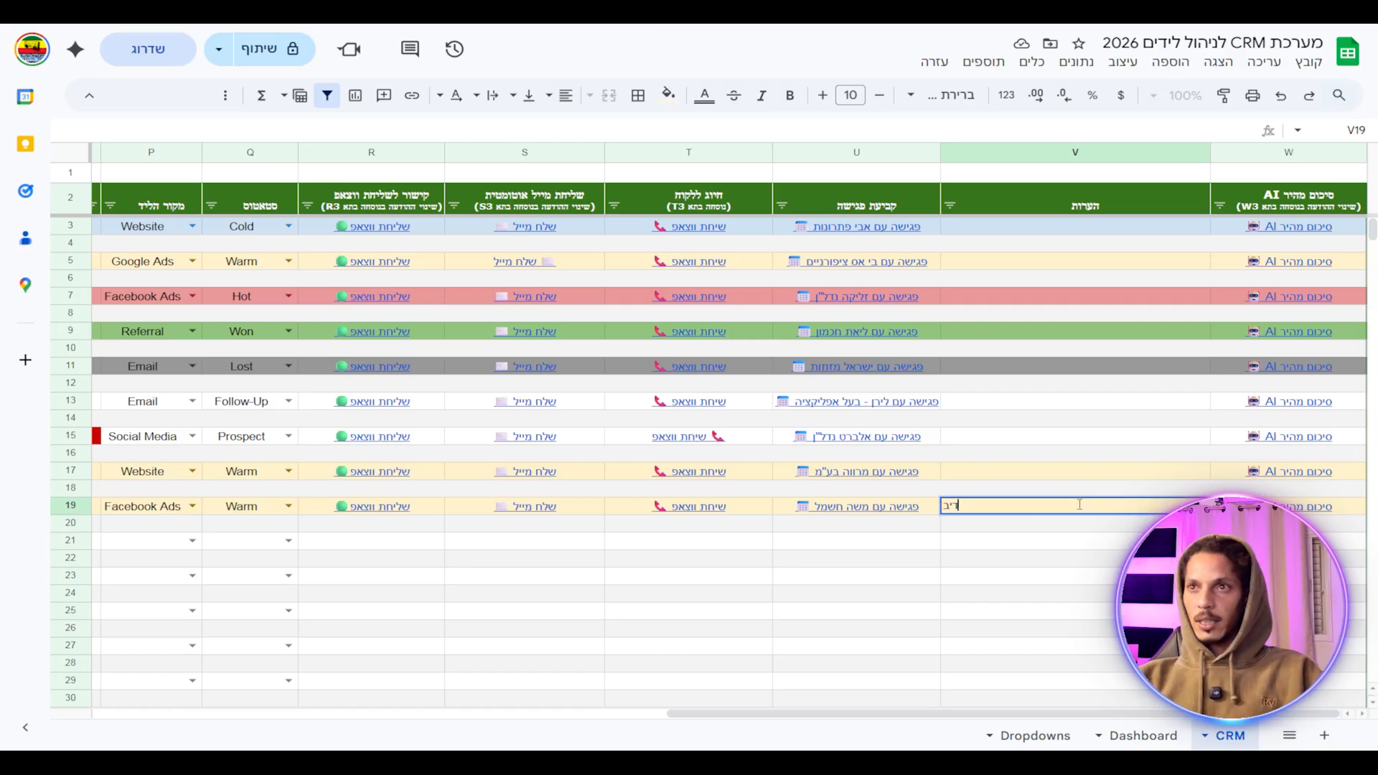
key(Return)
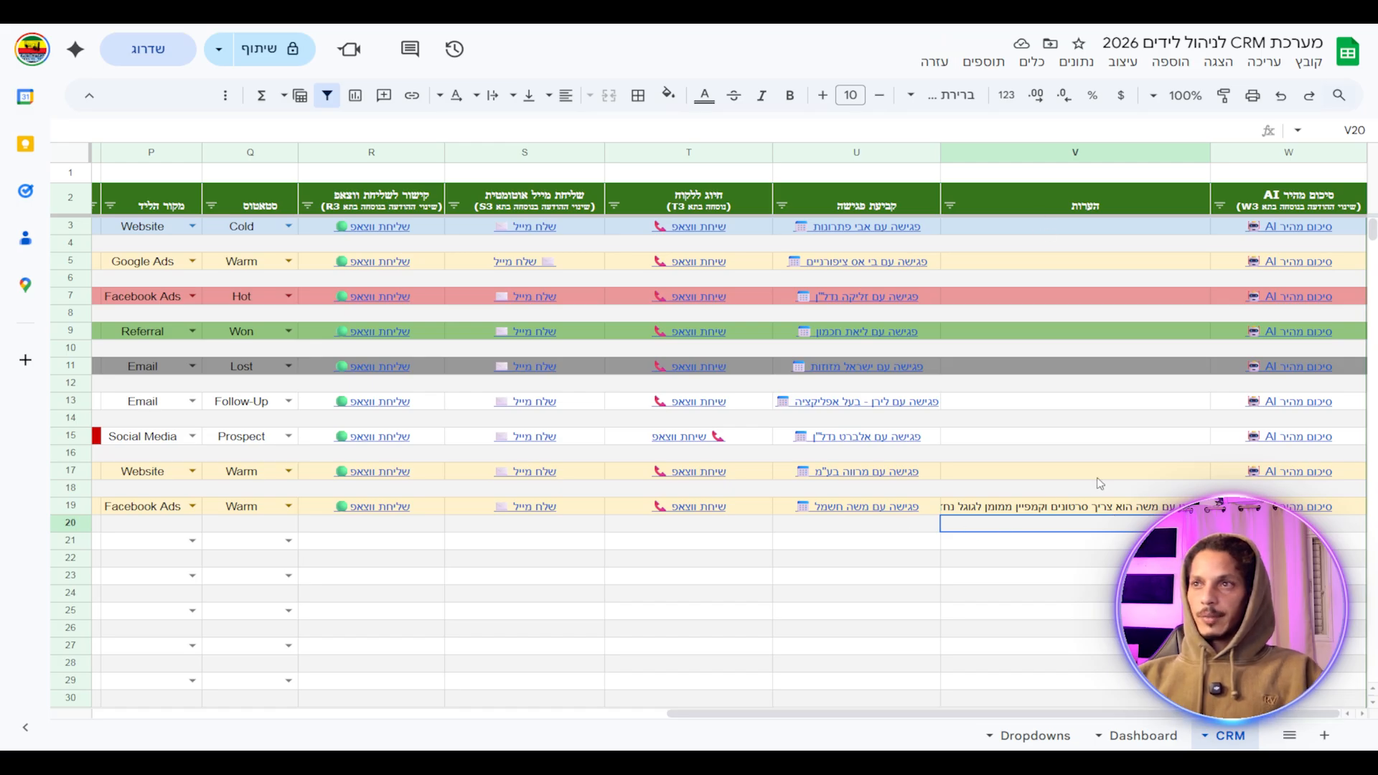
drag(776, 714, 202, 713)
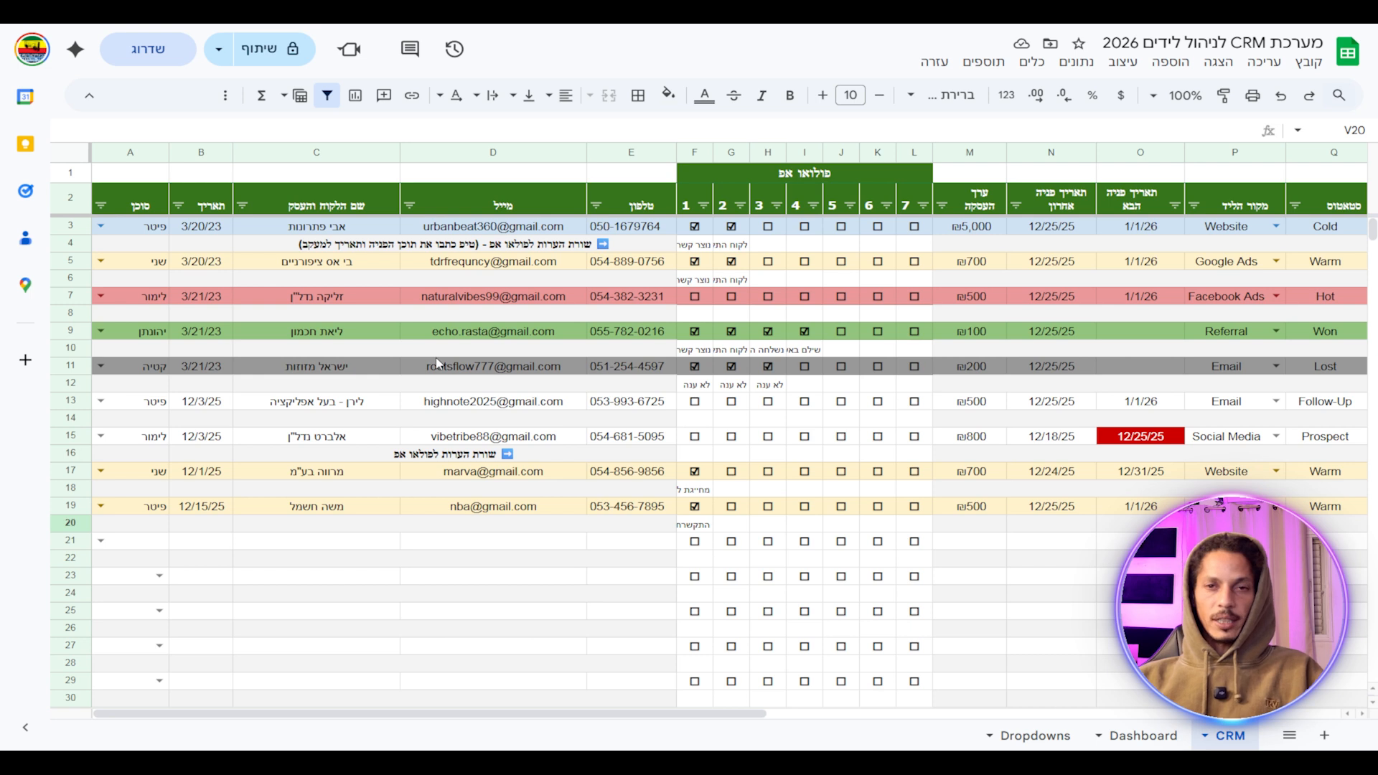
scroll(591, 661, right, 3)
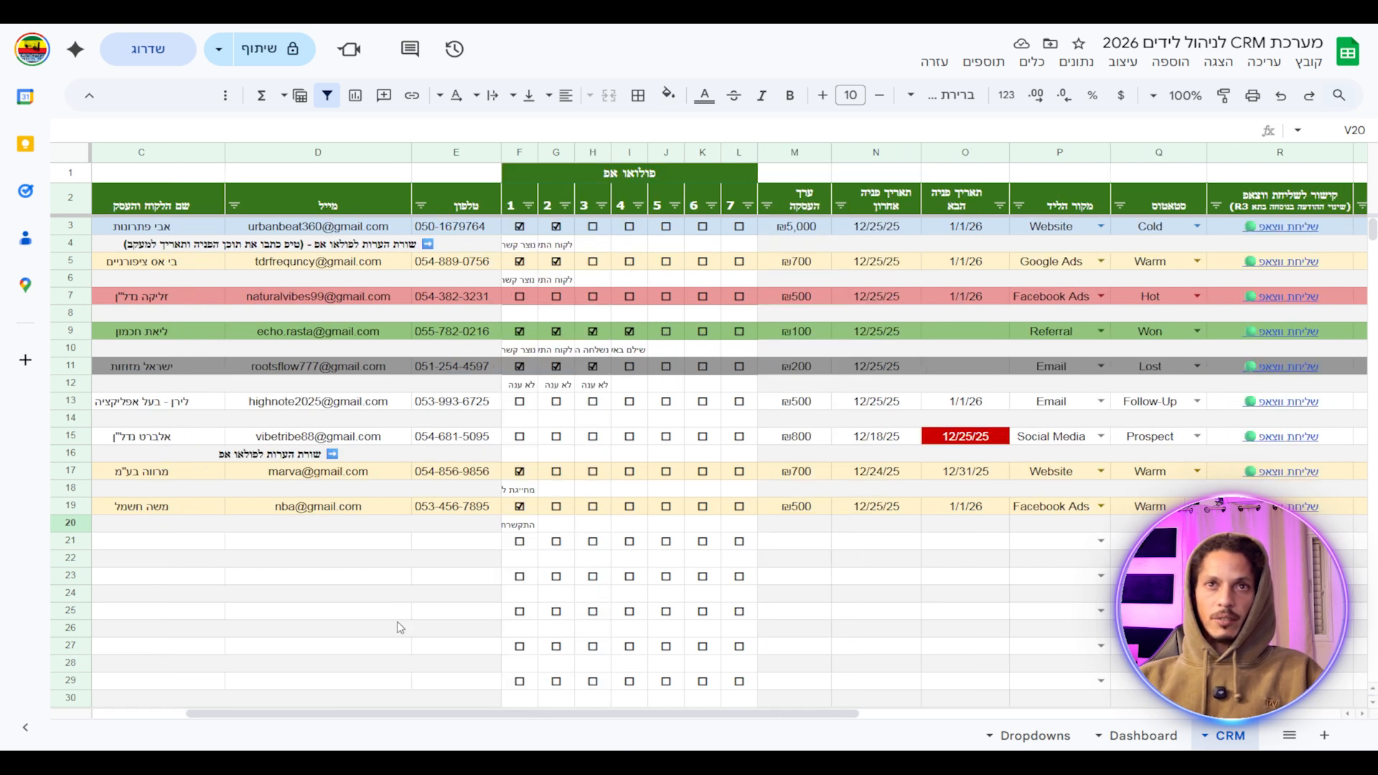
scroll(443, 712, right, 5)
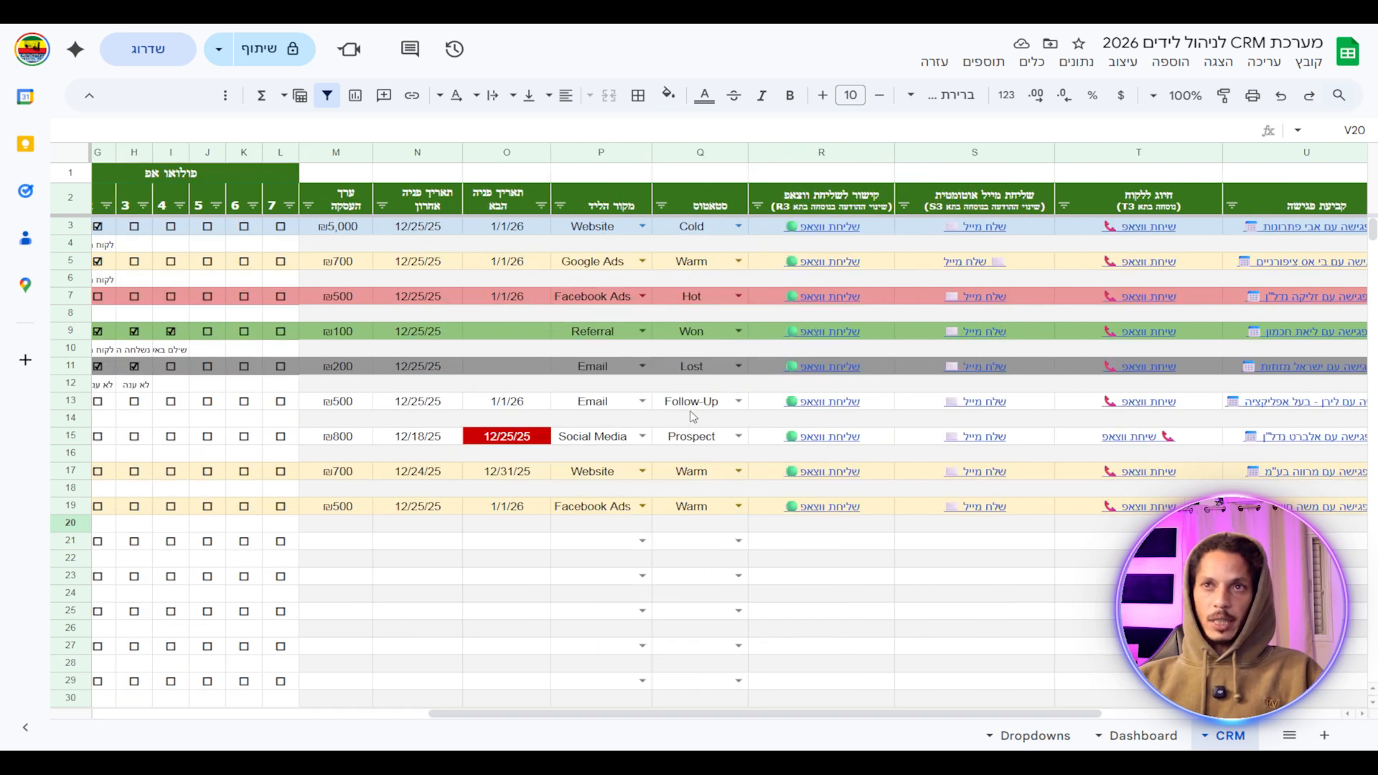
drag(732, 714, 971, 733)
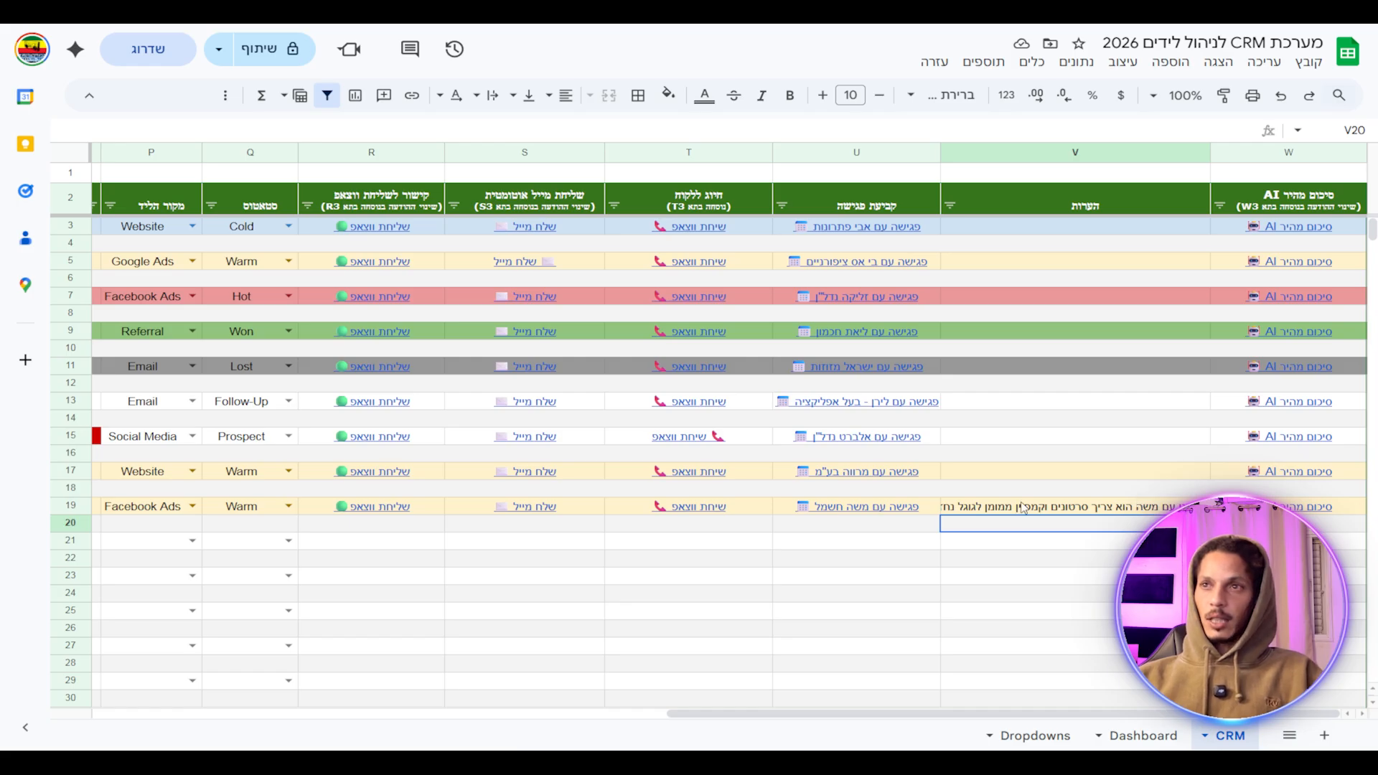
Follow W19's AI summary link to open ChatGPT with the lead's details prefilled.
click(1267, 576)
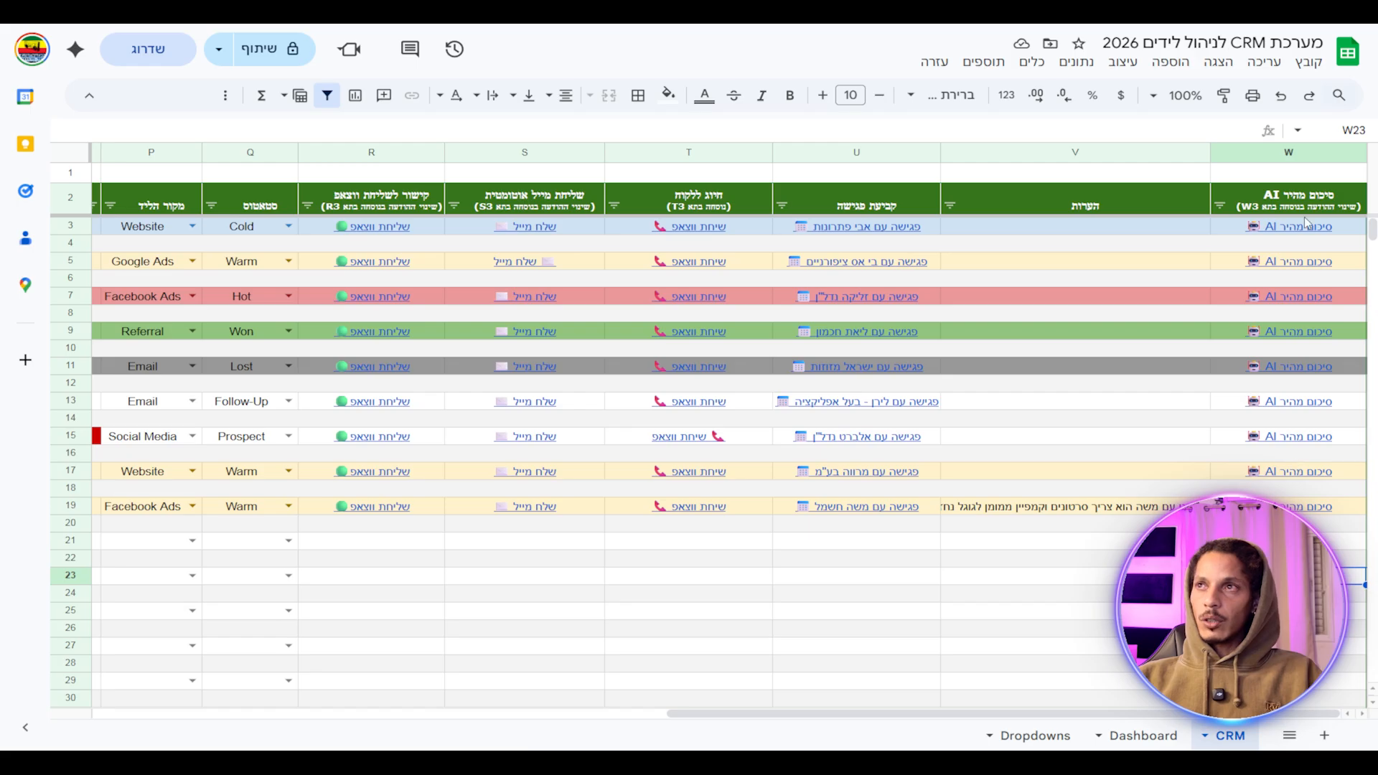
mouse_move(1309, 228)
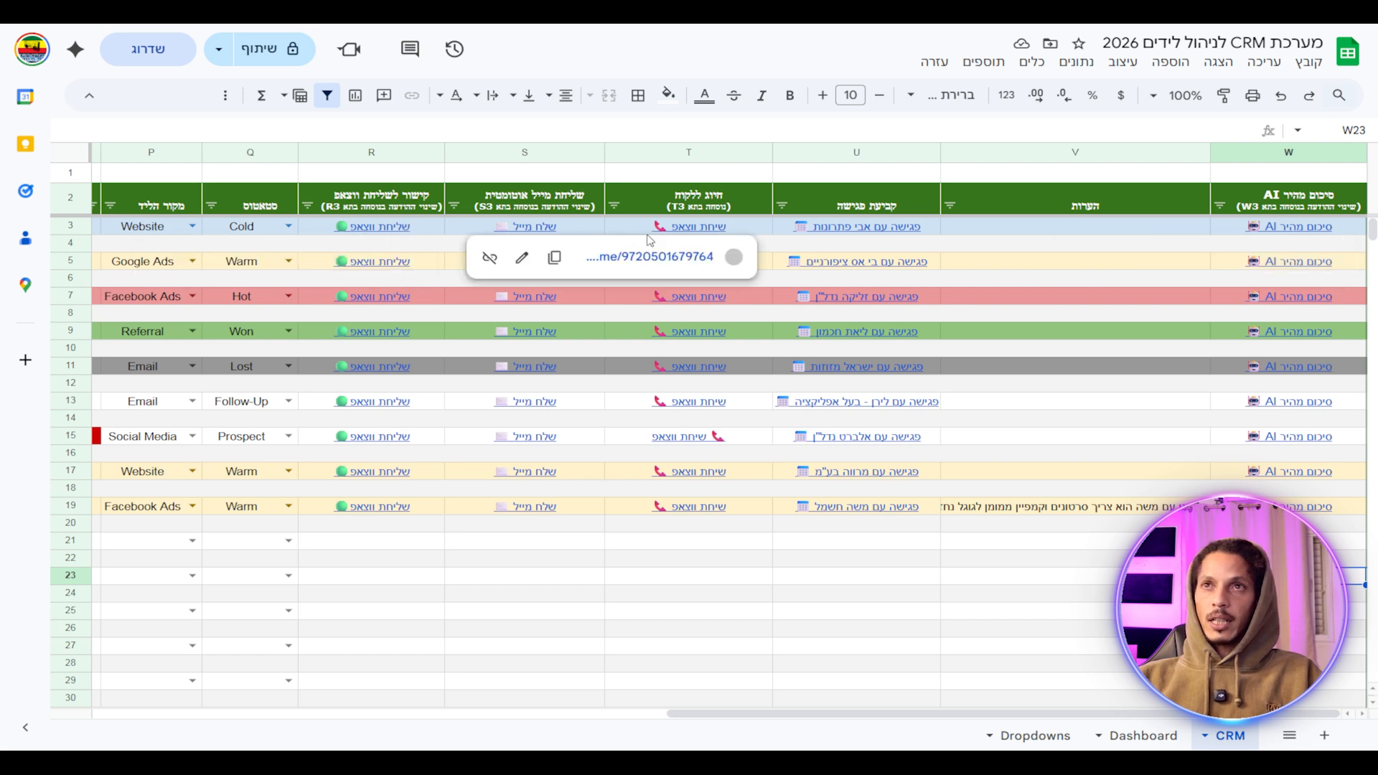
click(1306, 513)
click(1263, 536)
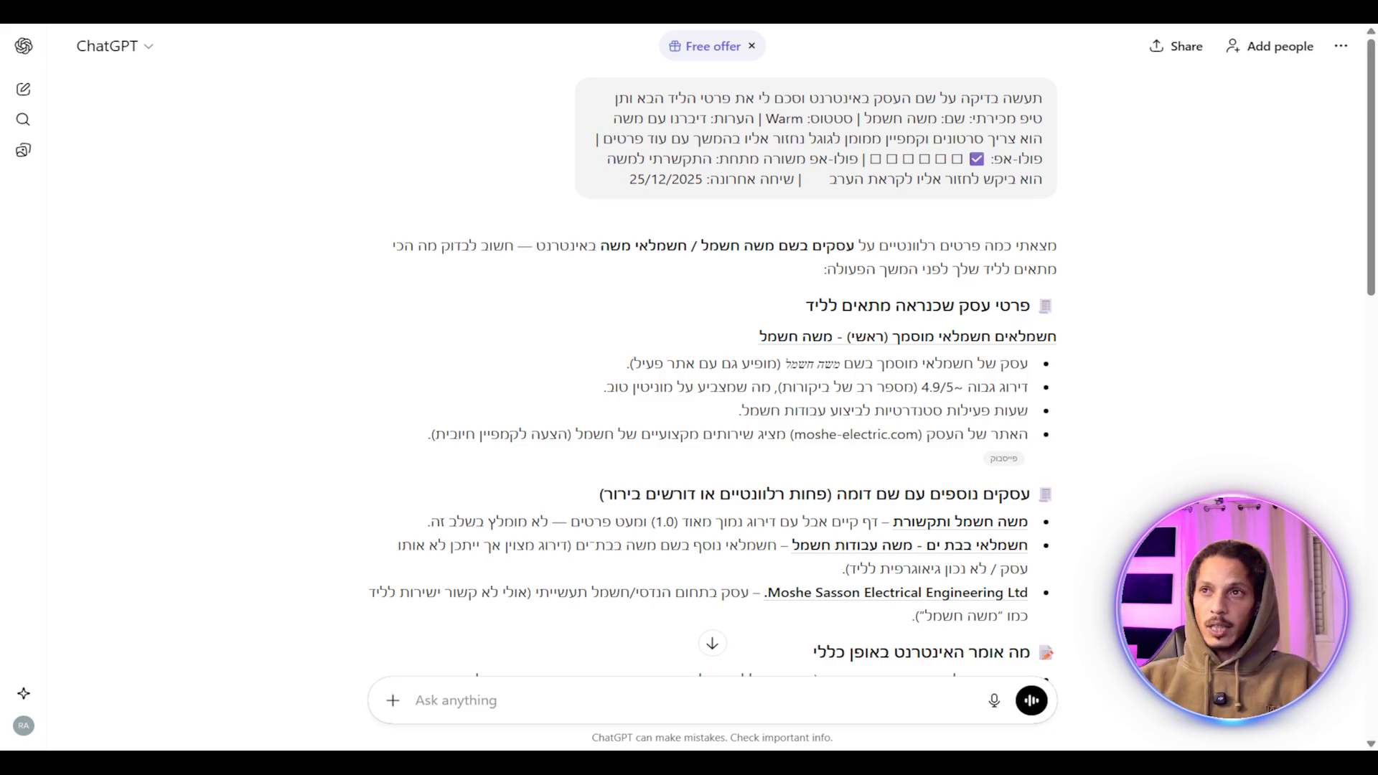
Scroll through ChatGPT's reply with the business lookup, lead summary and sales tip.
scroll(718, 359, down, 1)
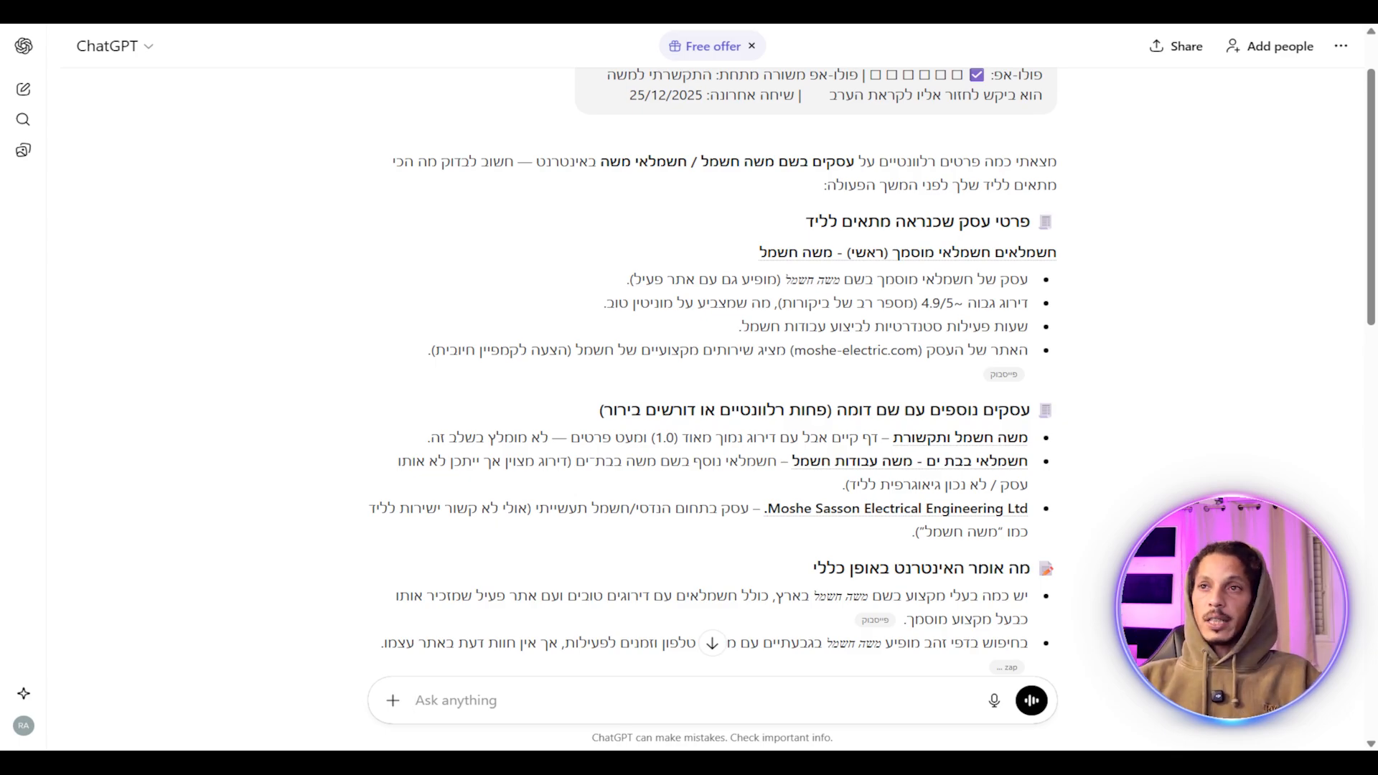
scroll(718, 359, down, 1)
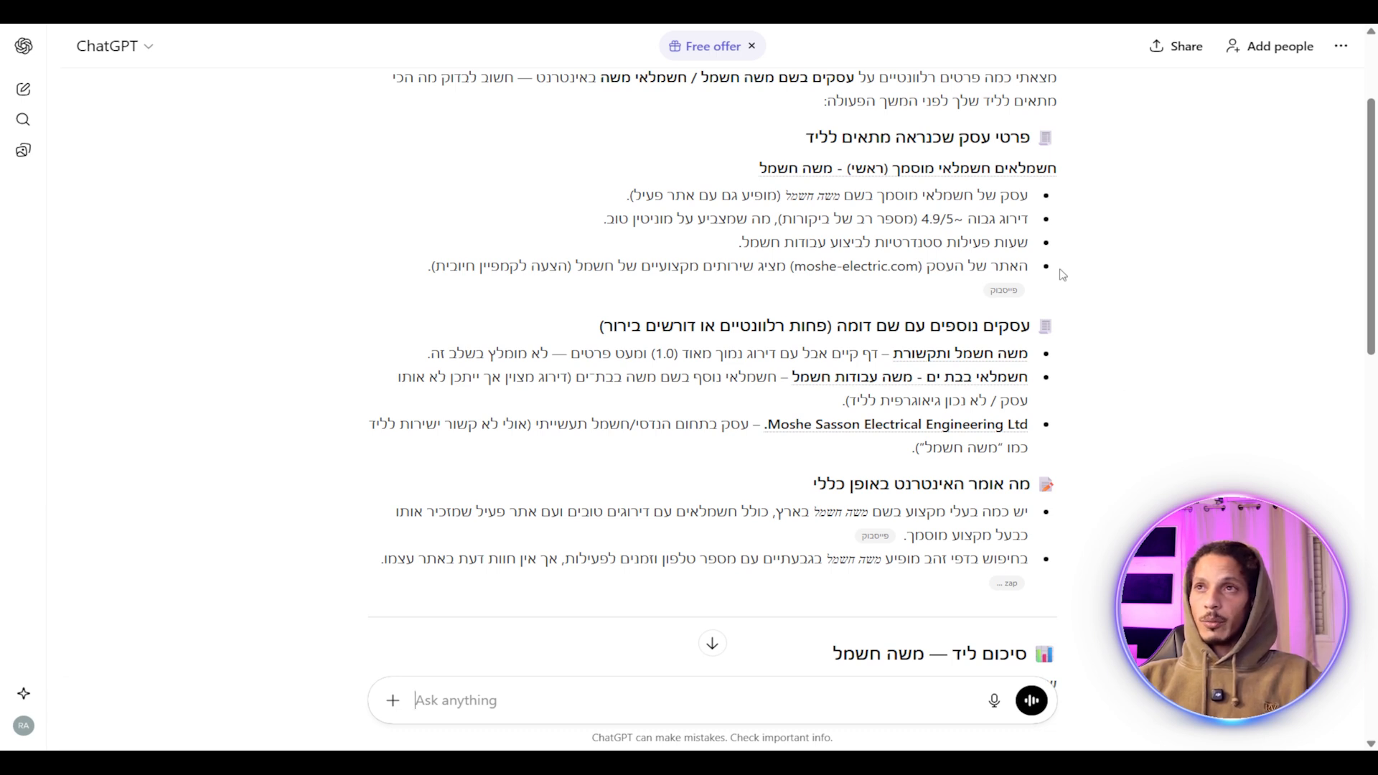
scroll(1062, 244, down, 3)
scroll(1082, 347, down, 2)
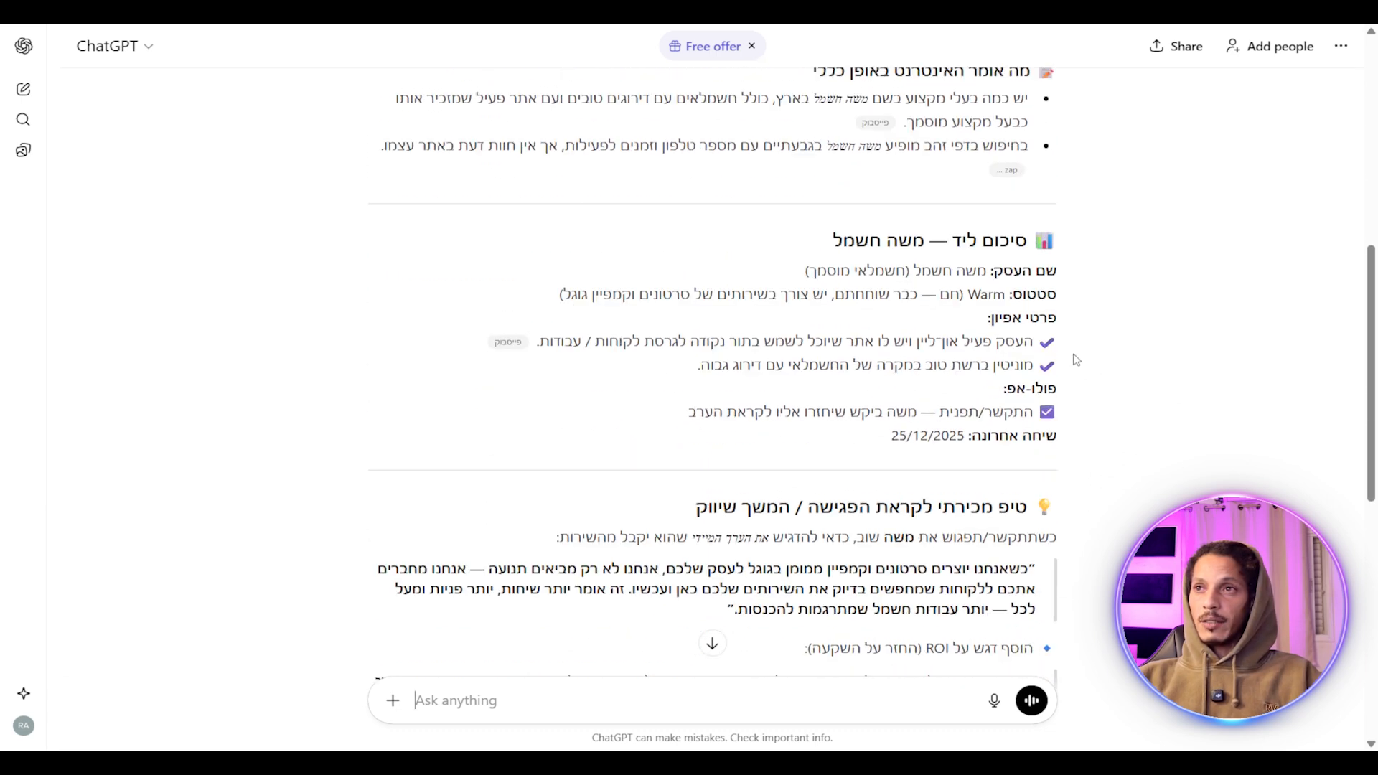
scroll(1124, 407, up, 5)
scroll(1124, 407, up, 3)
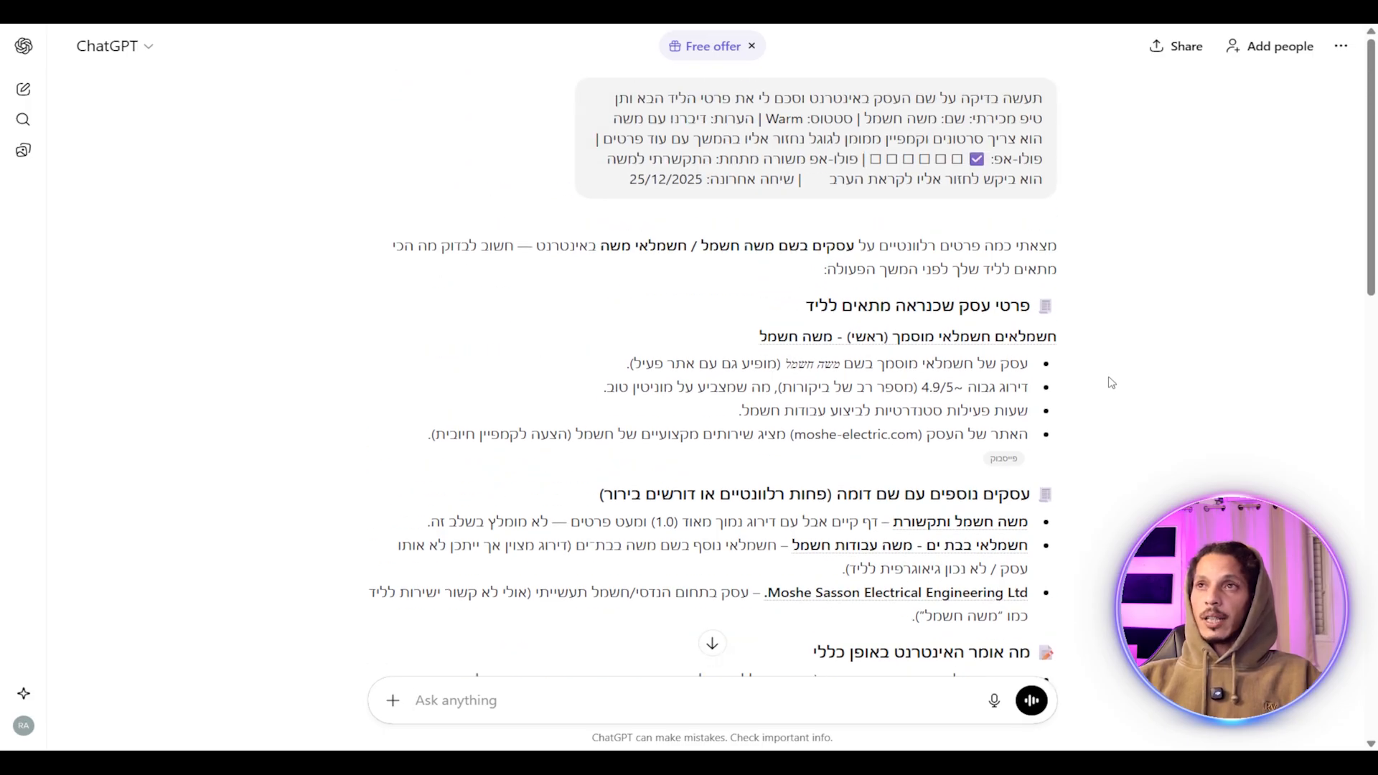
scroll(1106, 383, down, 3)
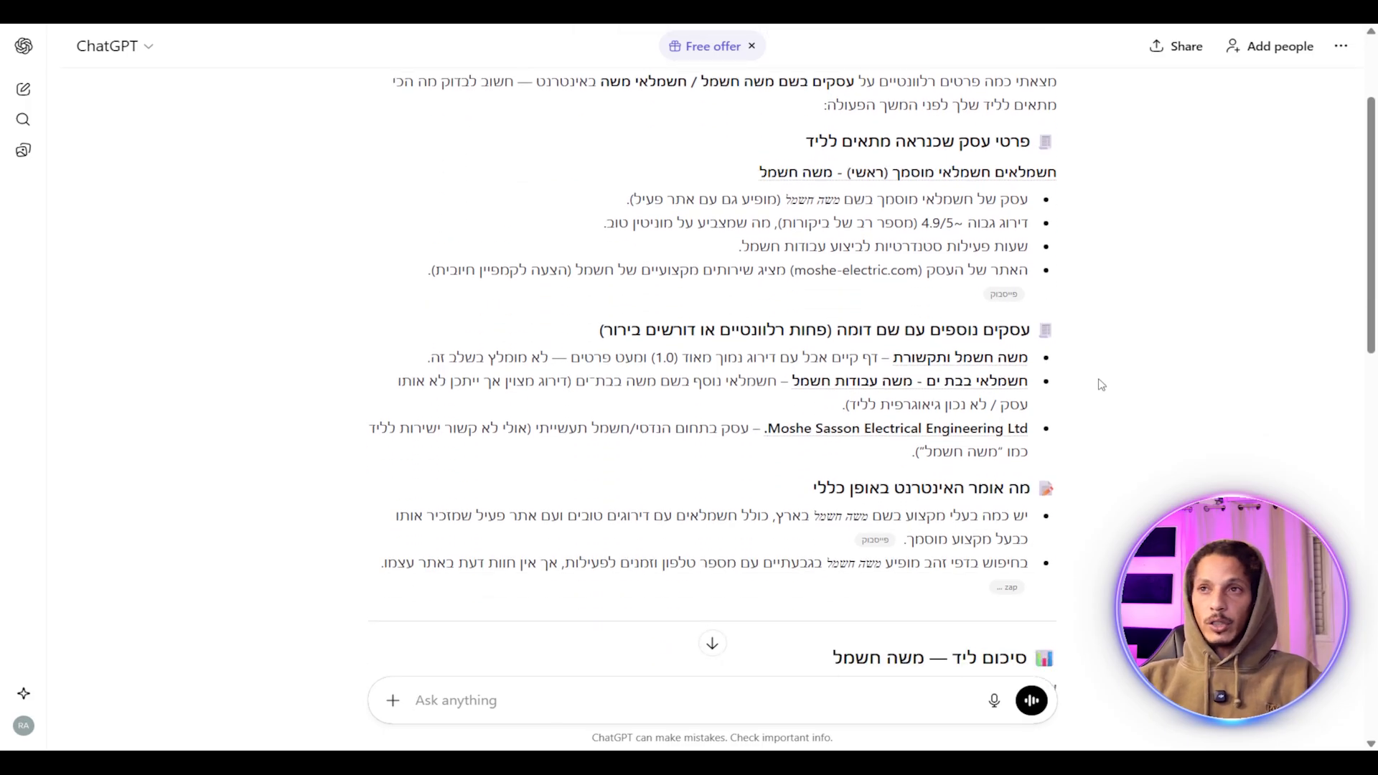
scroll(1101, 385, down, 3)
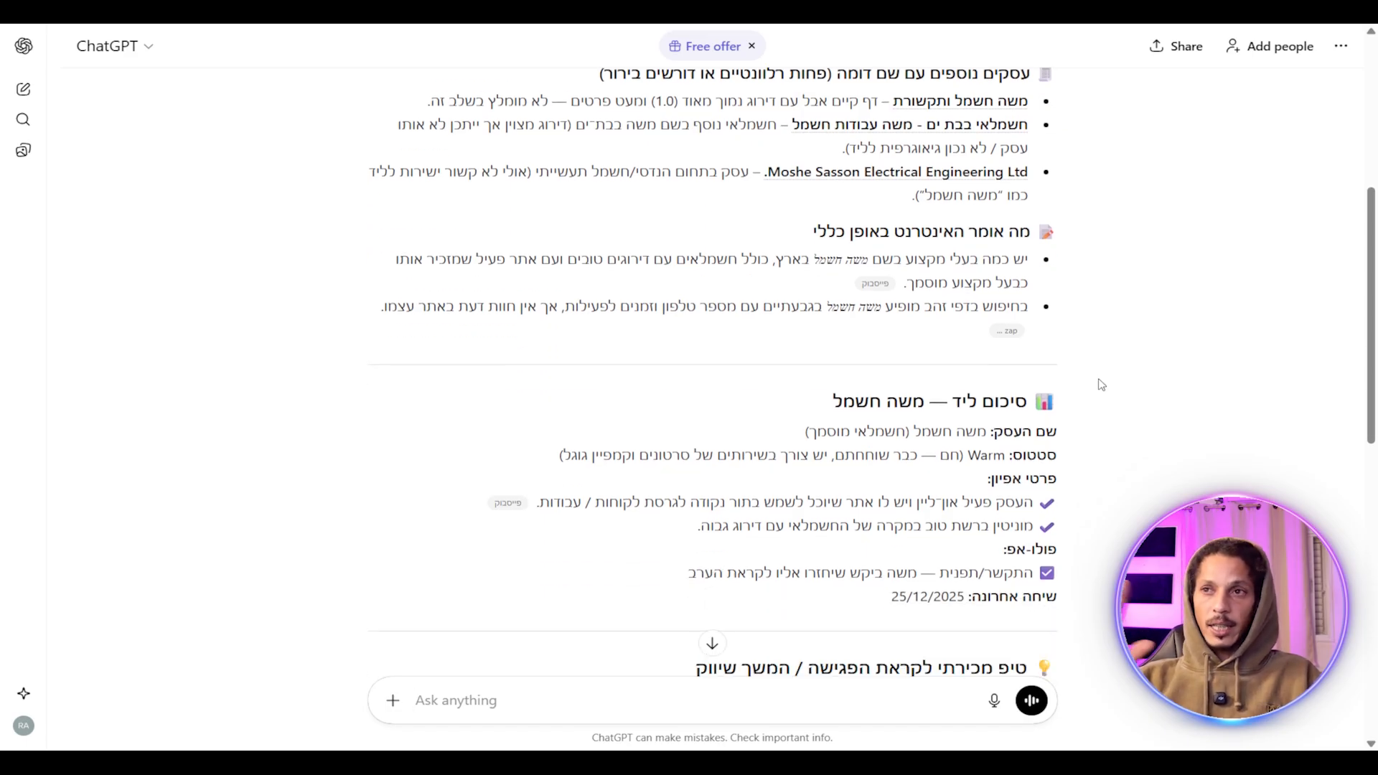
scroll(1101, 385, down, 5)
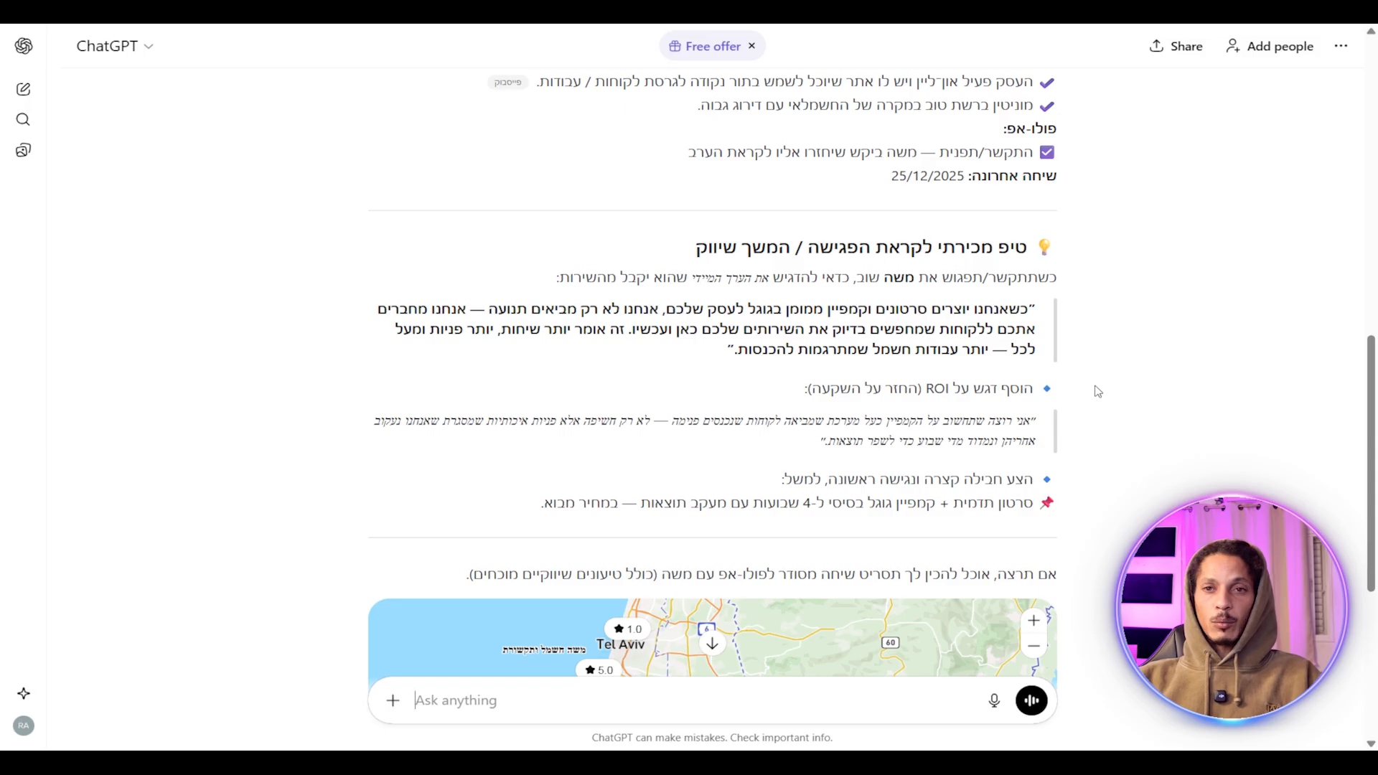
scroll(1097, 391, up, 5)
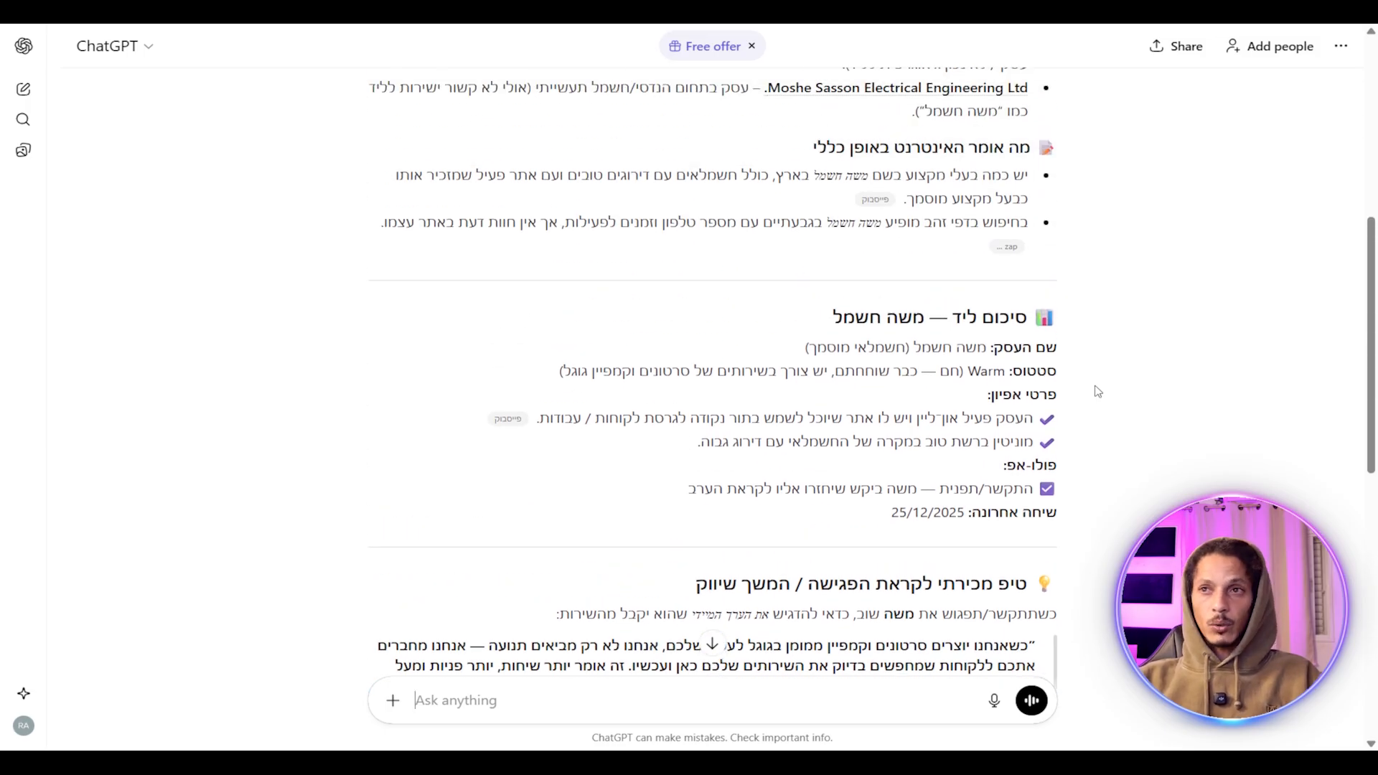
scroll(1100, 415, up, 7)
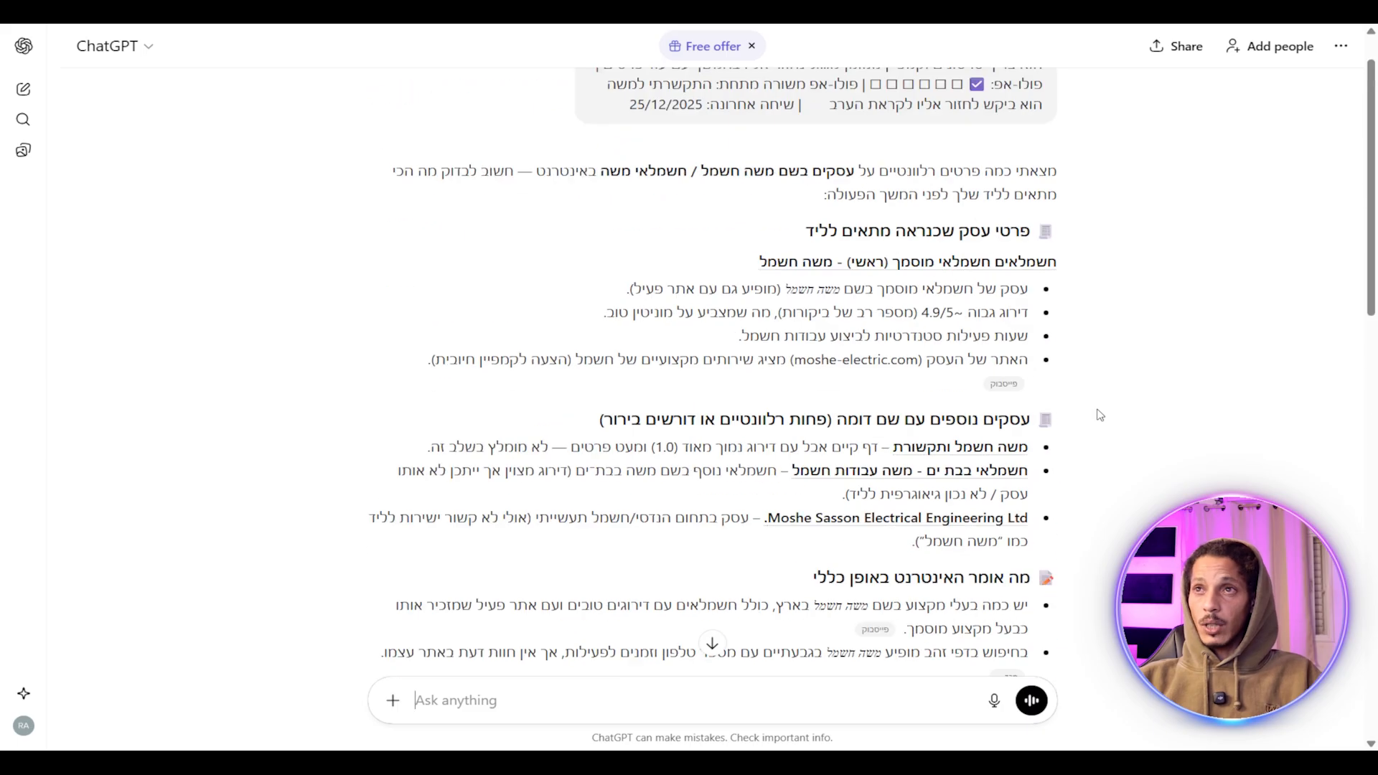
scroll(1100, 414, down, 15)
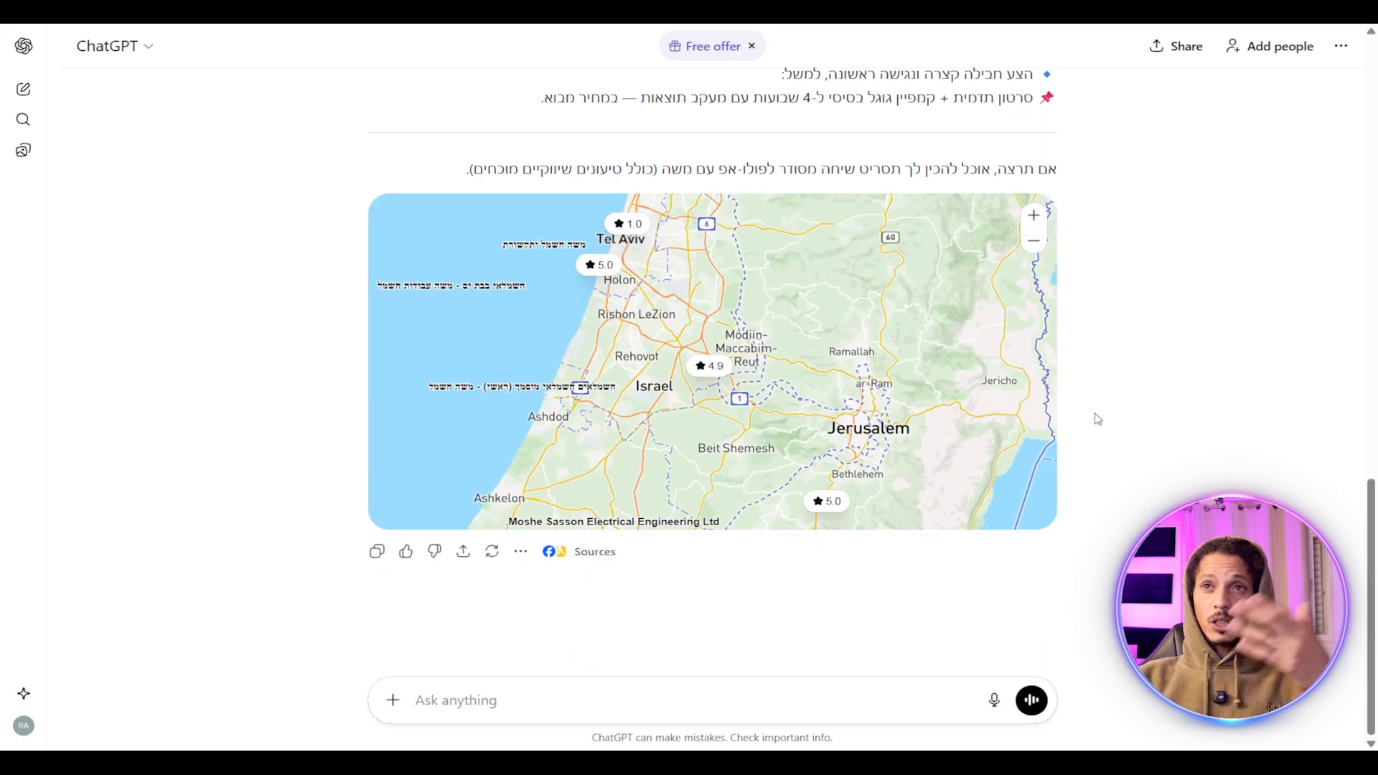
scroll(1098, 419, up, 15)
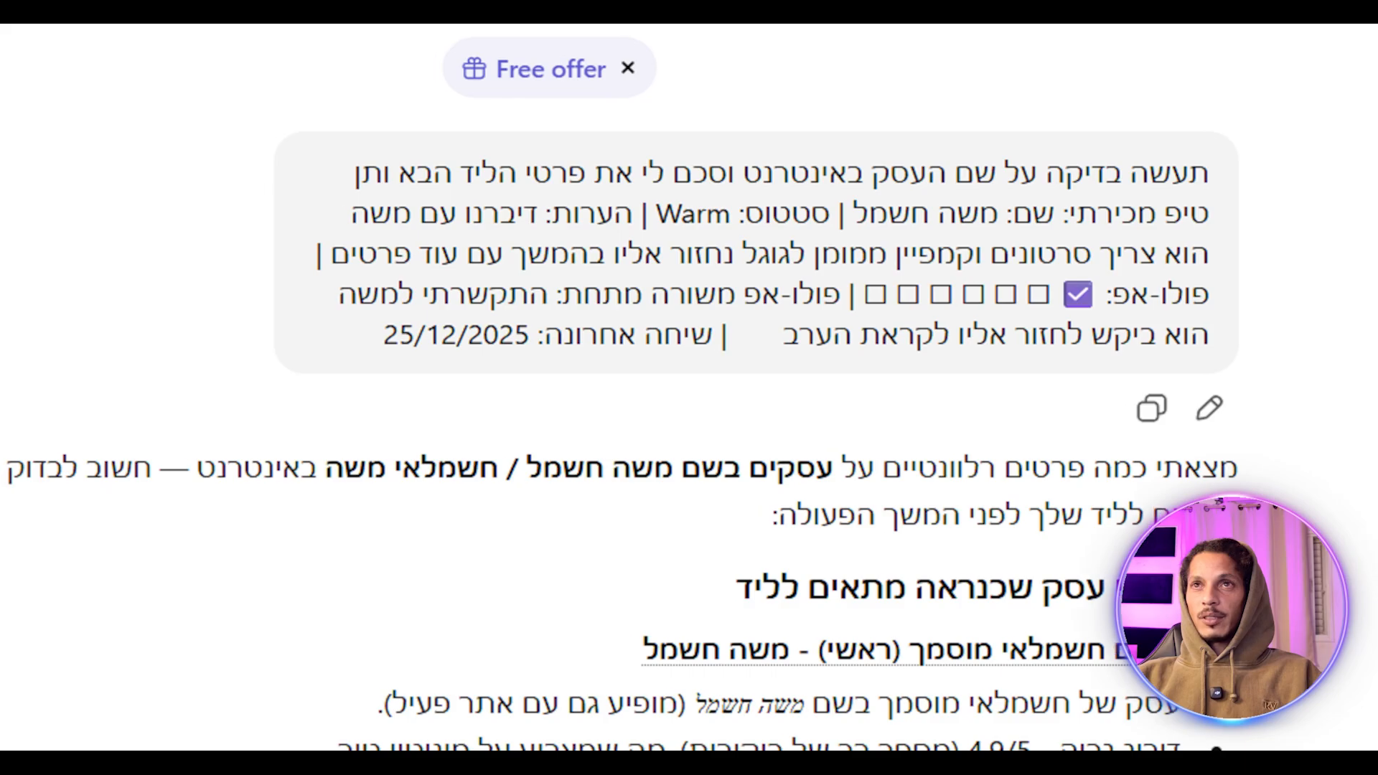
scroll(952, 287, down, 6)
scroll(899, 393, up, 6)
scroll(893, 393, down, 5)
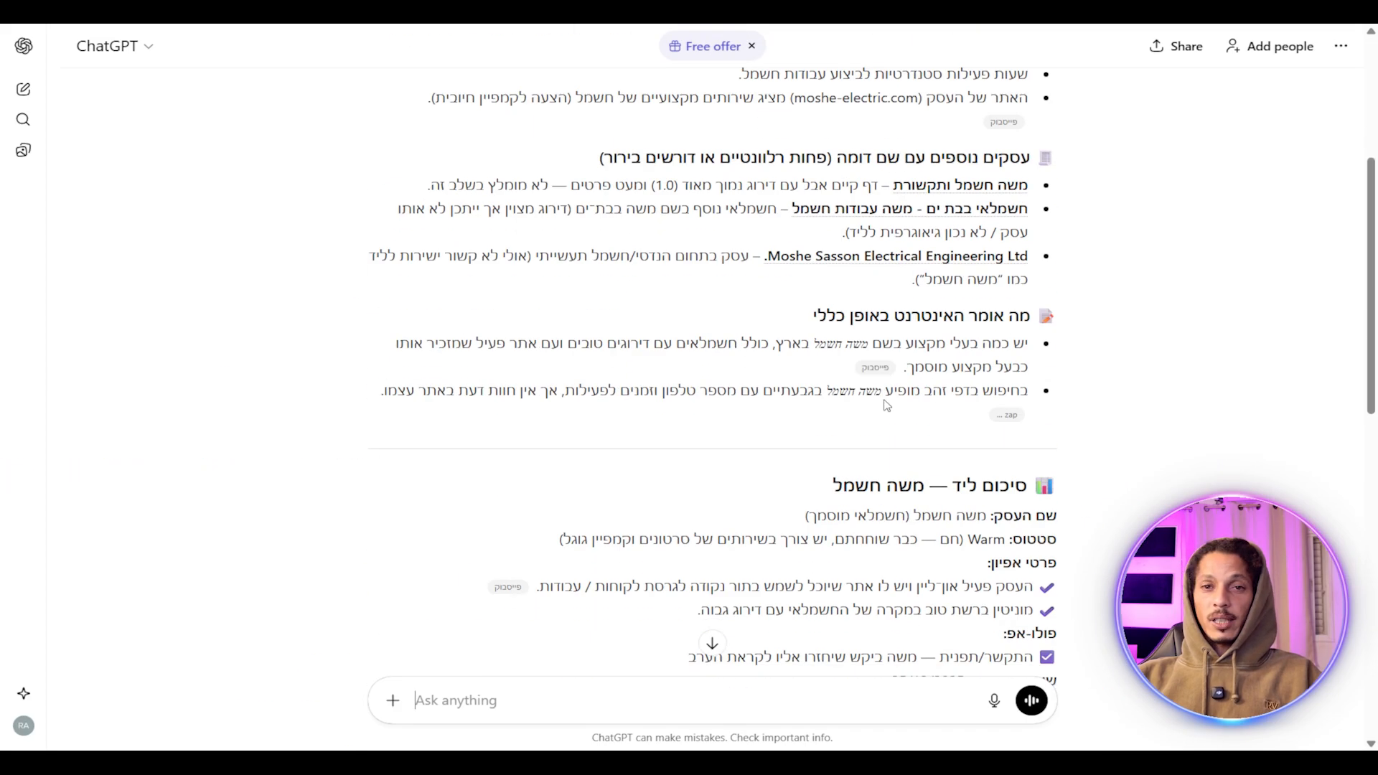
scroll(875, 378, up, 5)
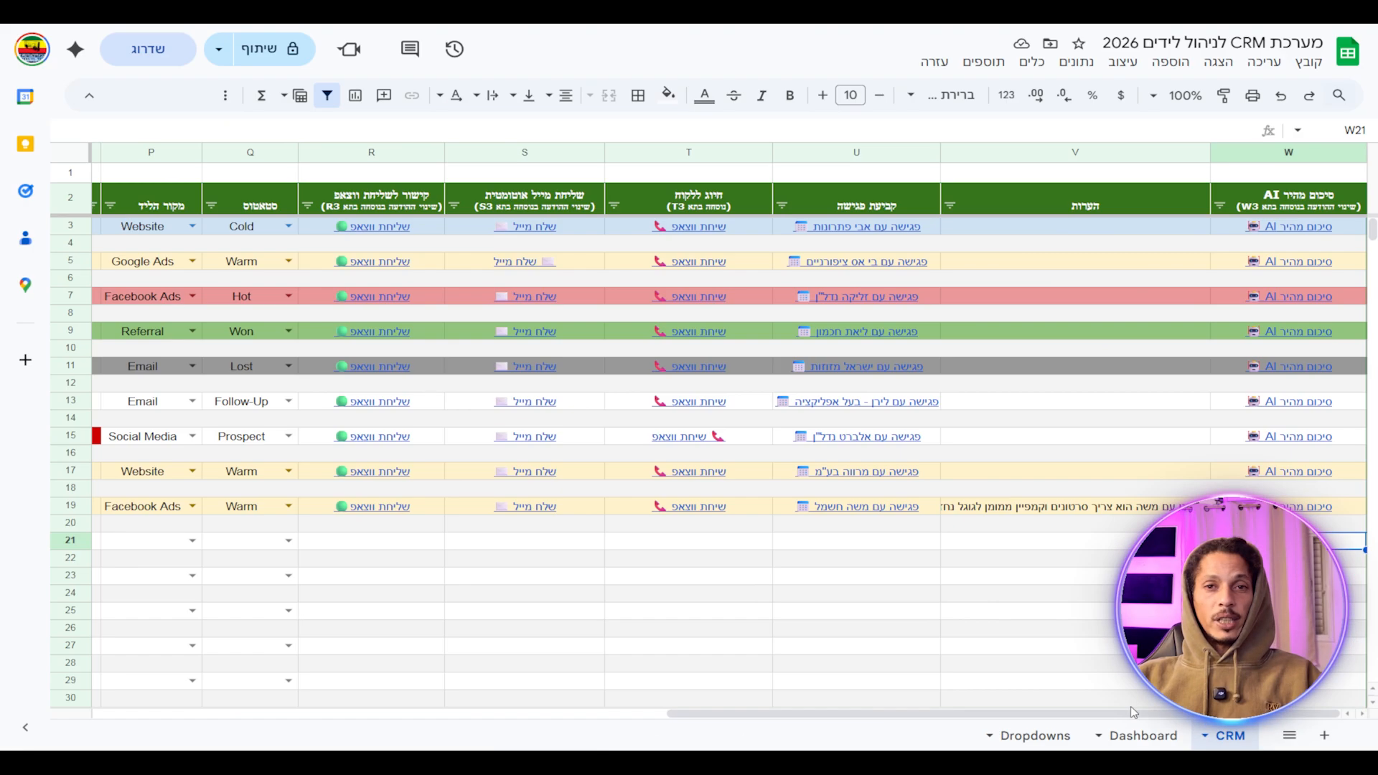
Switch to the Dashboard sheet showing the leads-by-source pie chart and per-agent status table.
drag(766, 716, 180, 703)
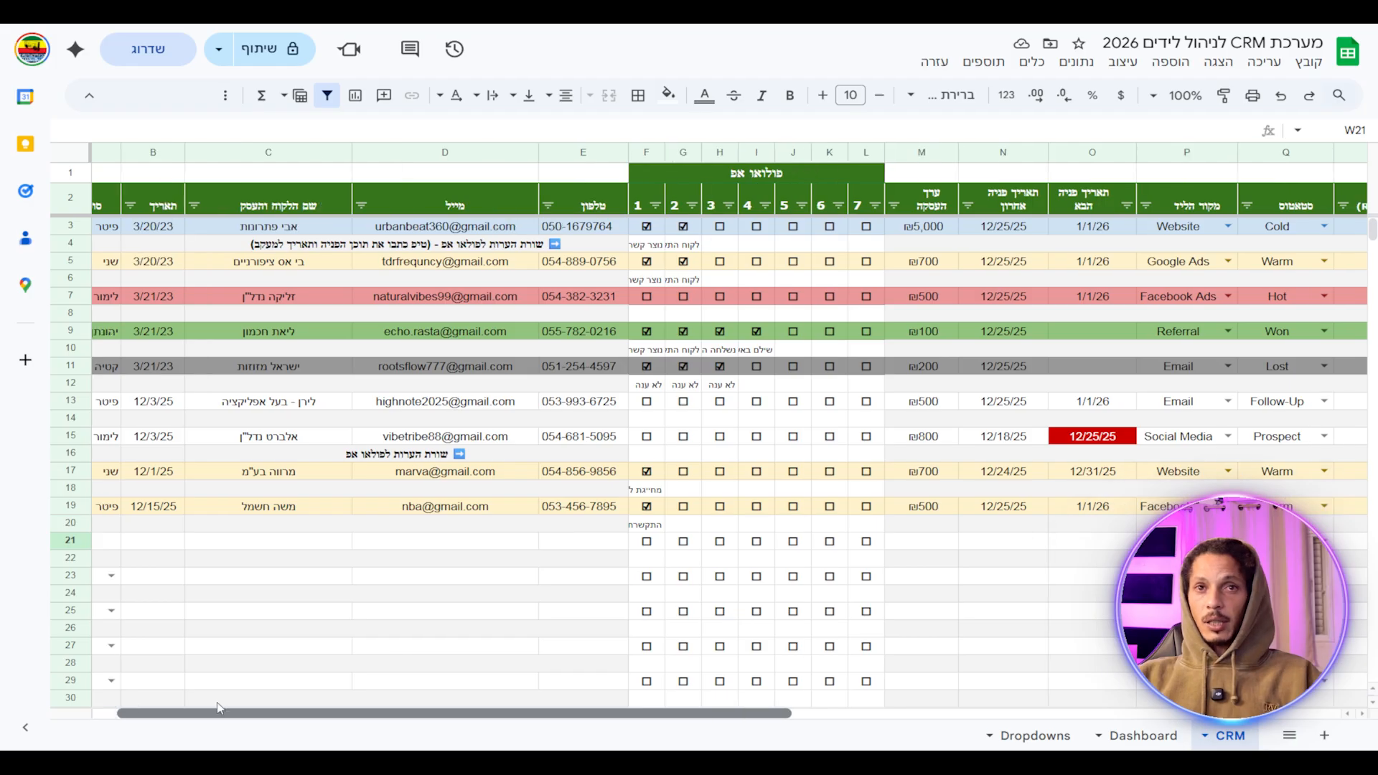
drag(181, 713, 836, 707)
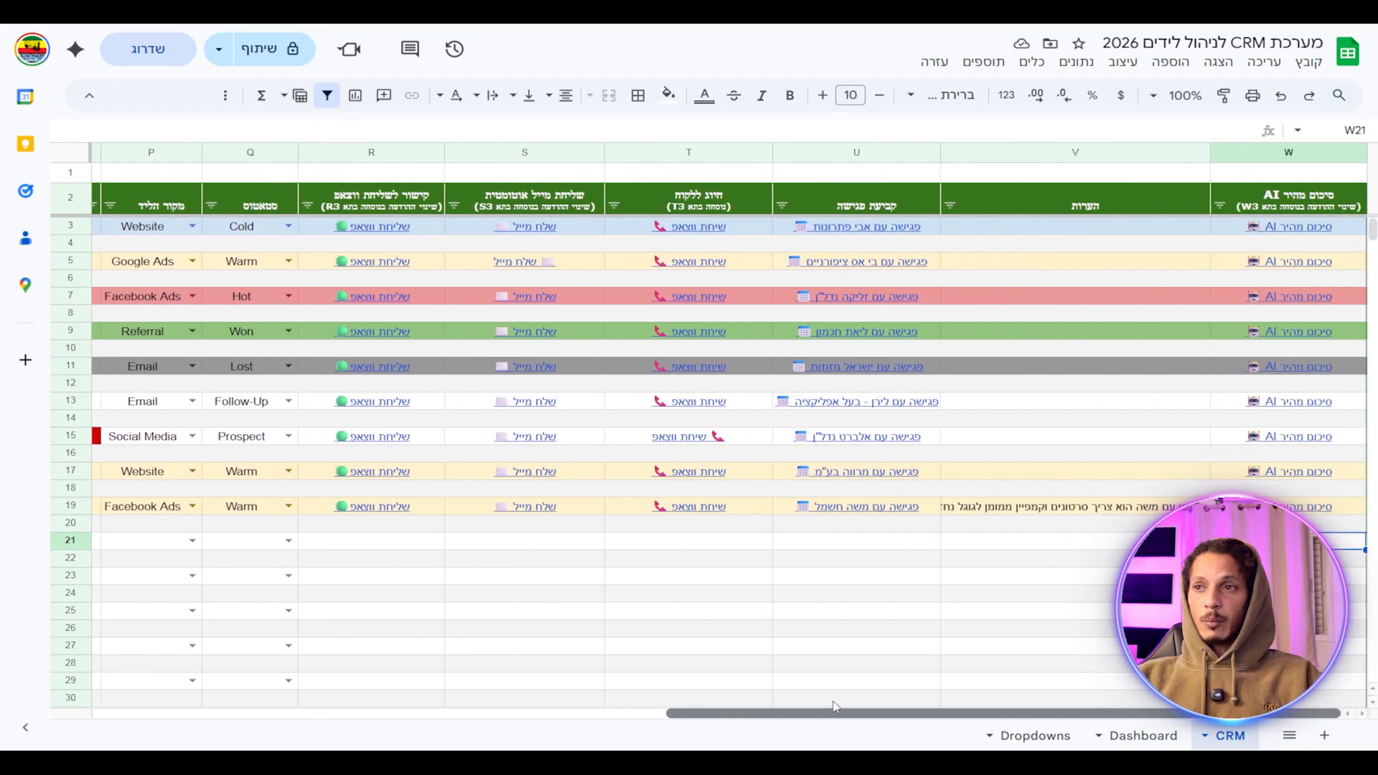
click(1129, 739)
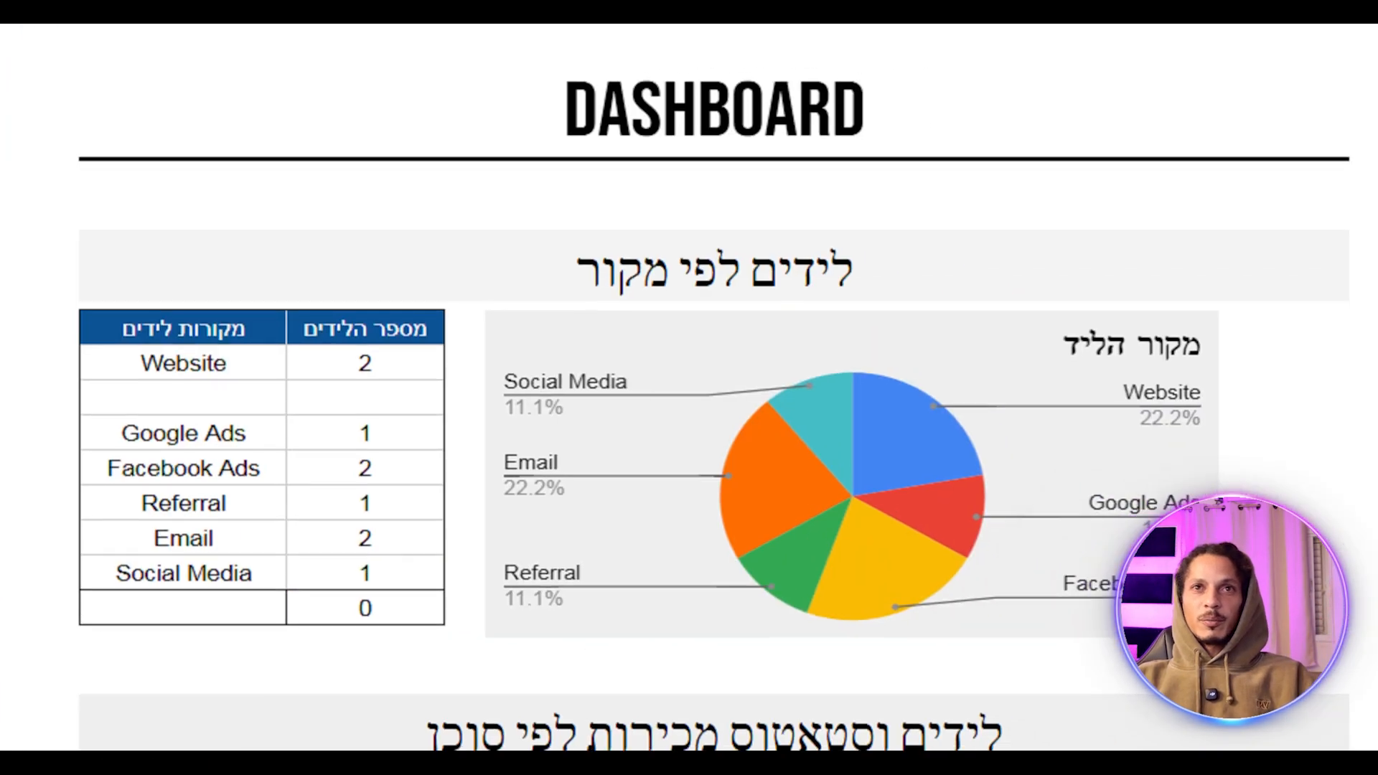
scroll(506, 367, down, 2)
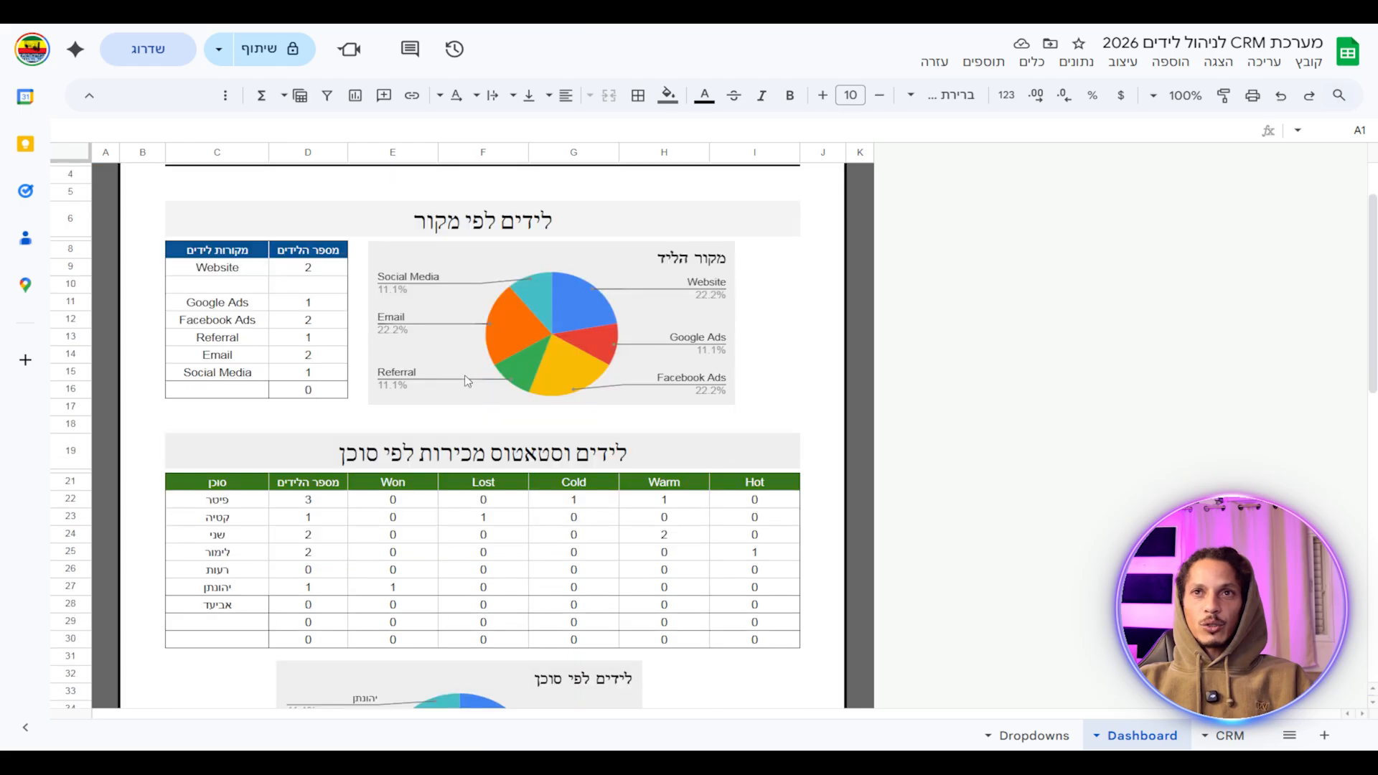